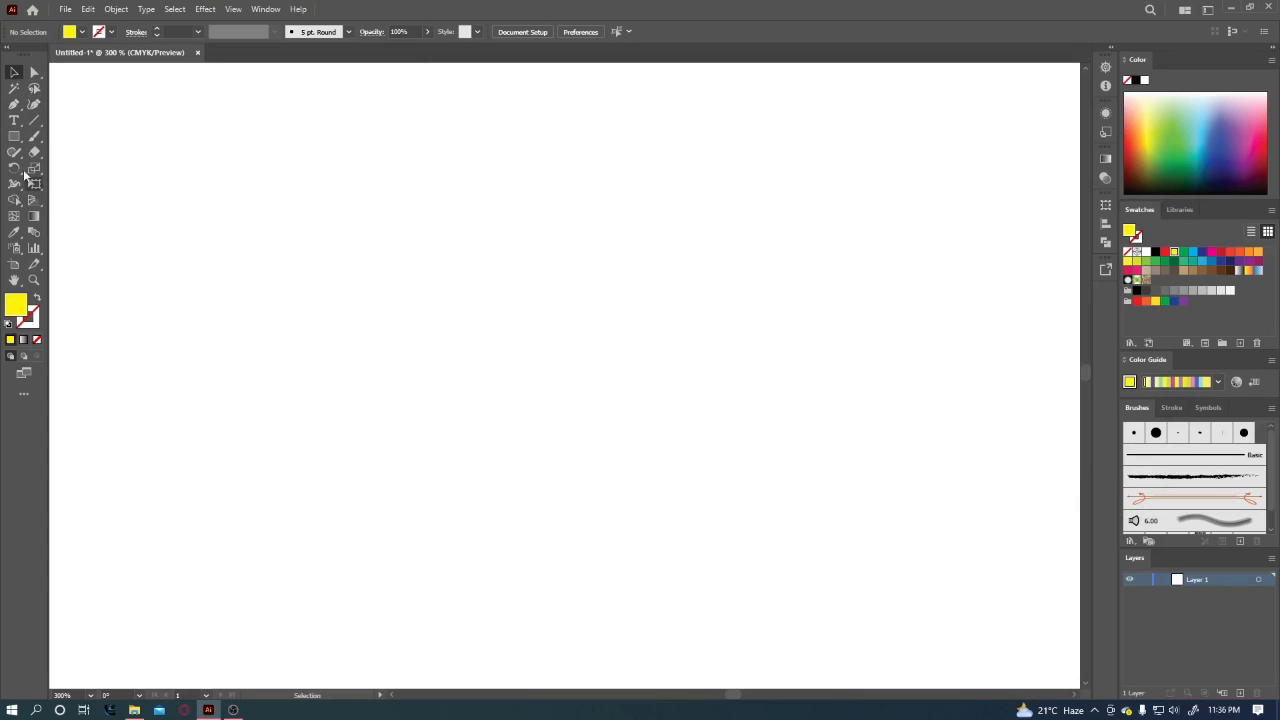
Open the Rectangle Tool's shape flyout in the toolbar.
left_click(14, 136)
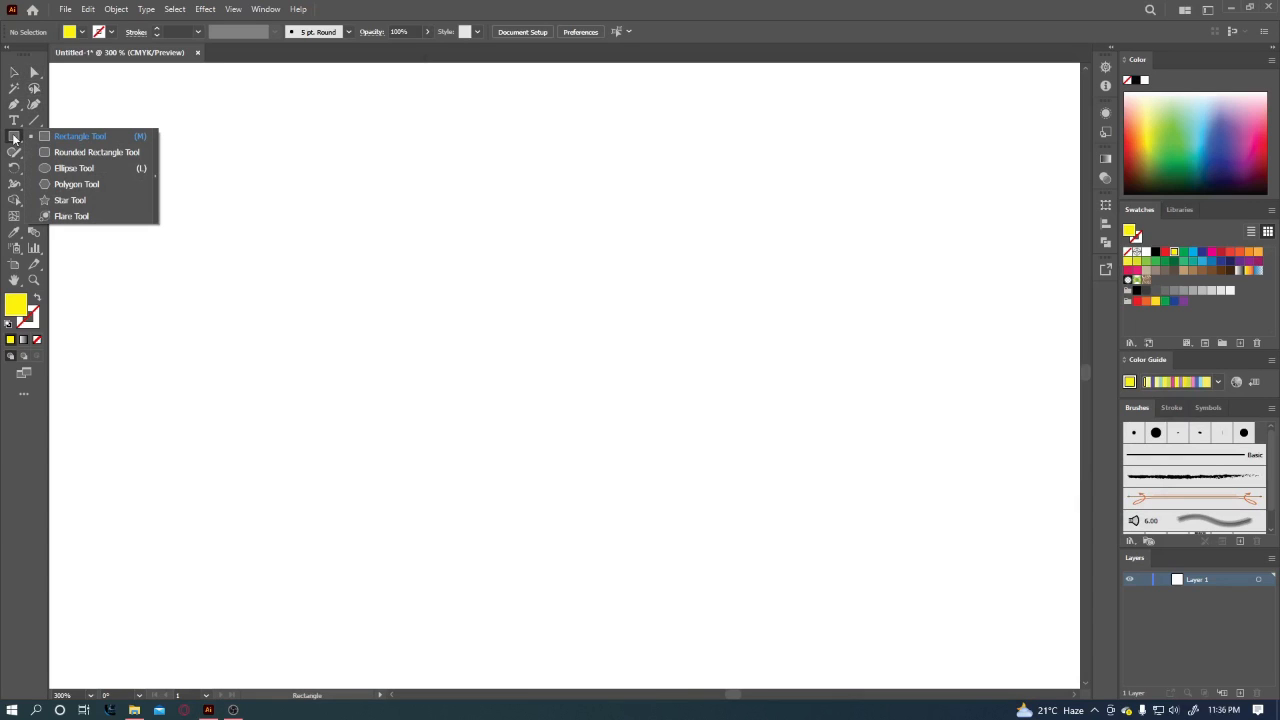
Draw a wide and a tall yellow rectangle, then delete both.
left_click(67, 137)
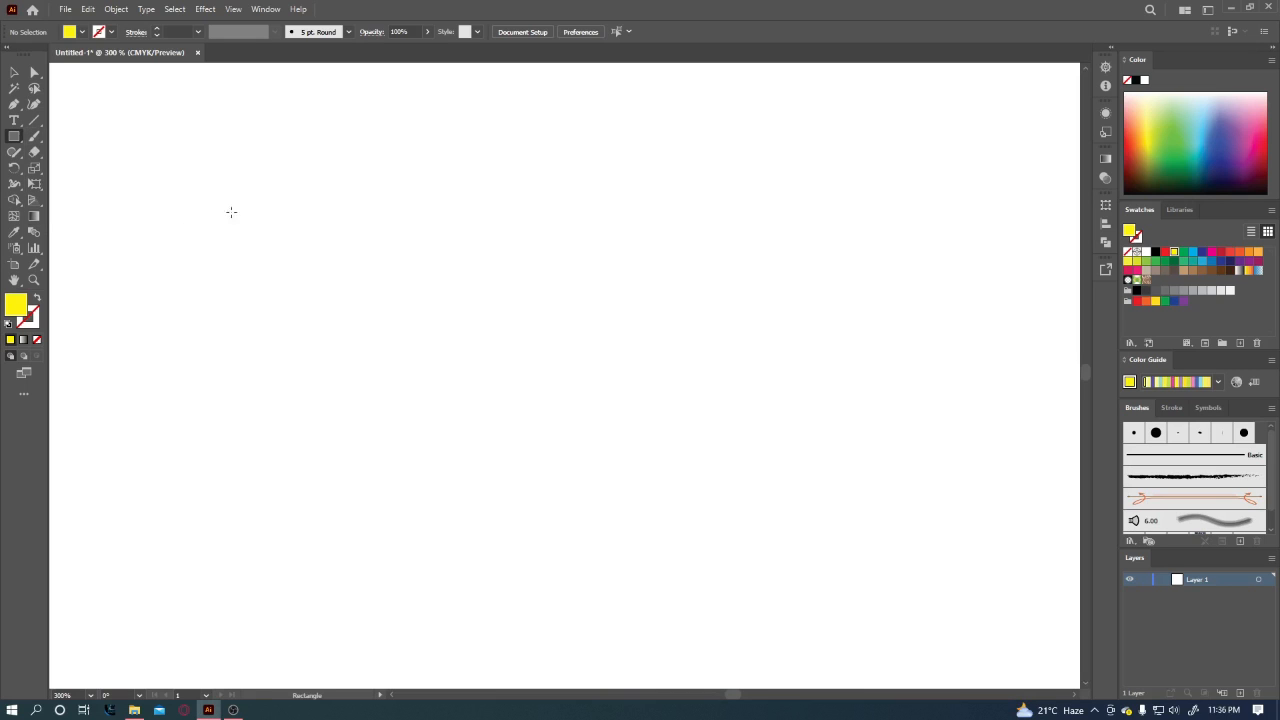
mouse_move(226, 185)
left_mouse_down()
mouse_move(251, 229)
mouse_move(487, 252)
mouse_move(254, 240)
mouse_move(503, 272)
left_mouse_up()
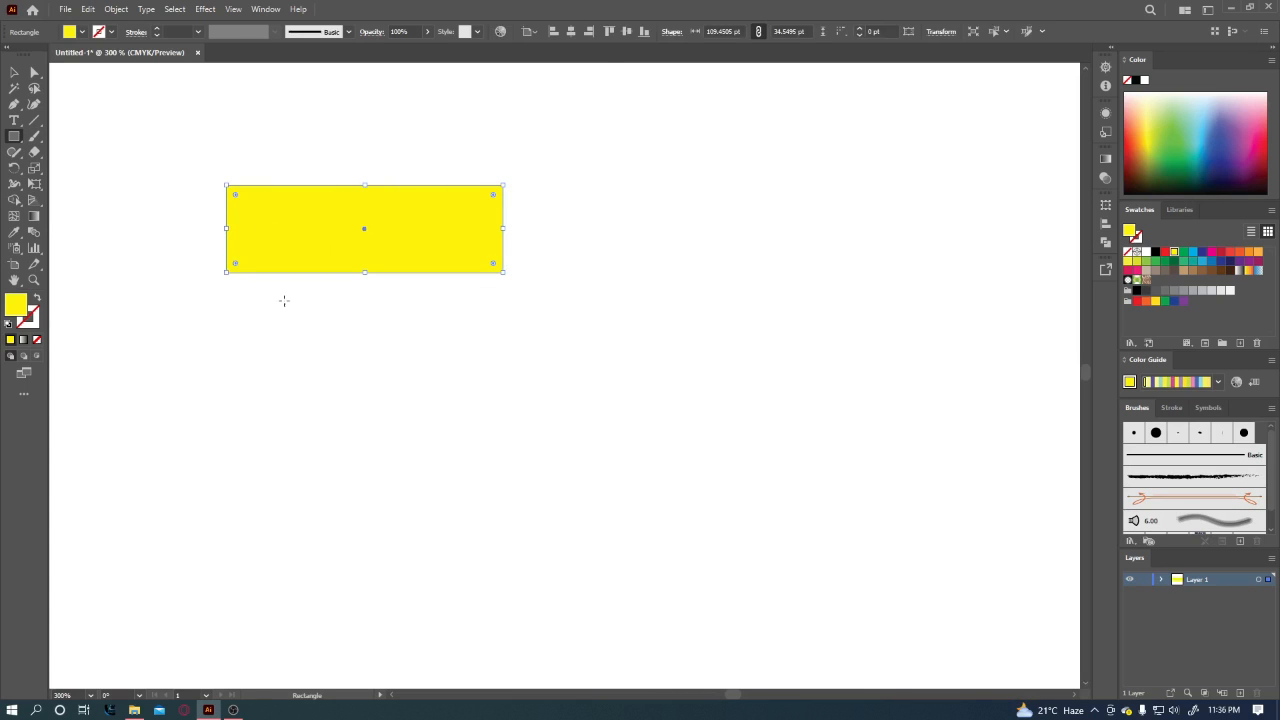
left_click_drag(286, 297, 352, 513)
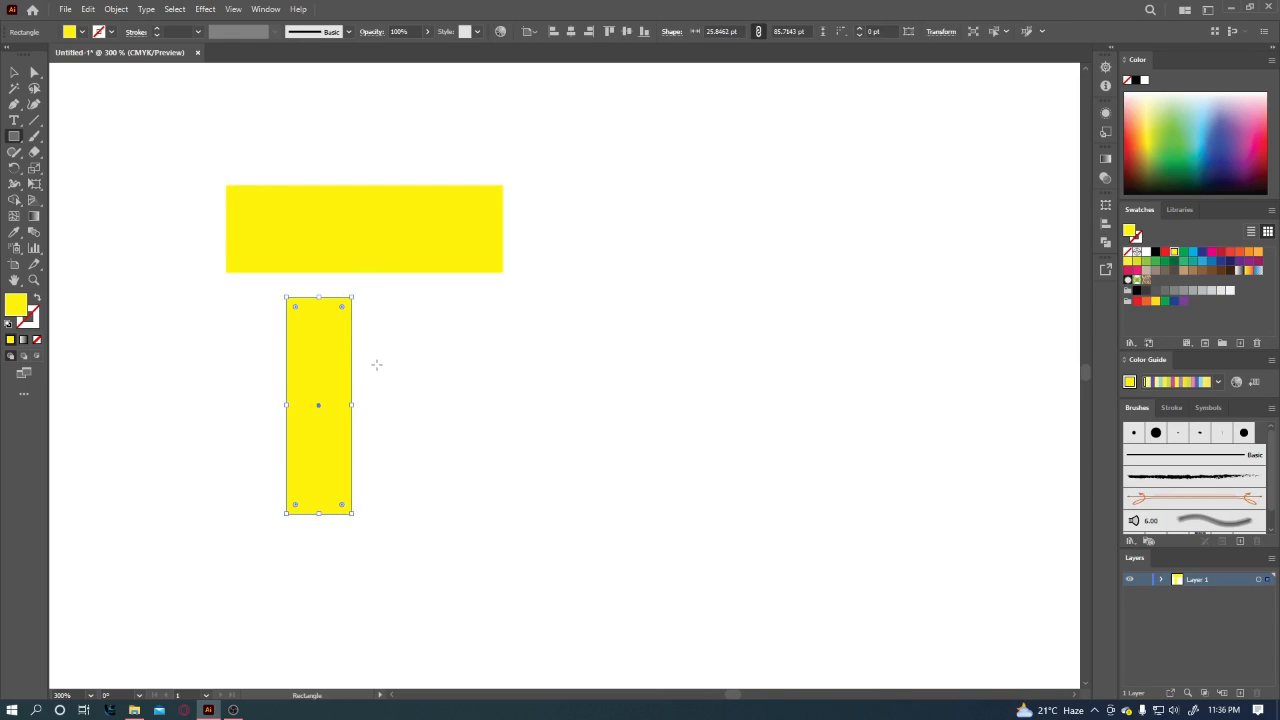
key("ctrl+a")
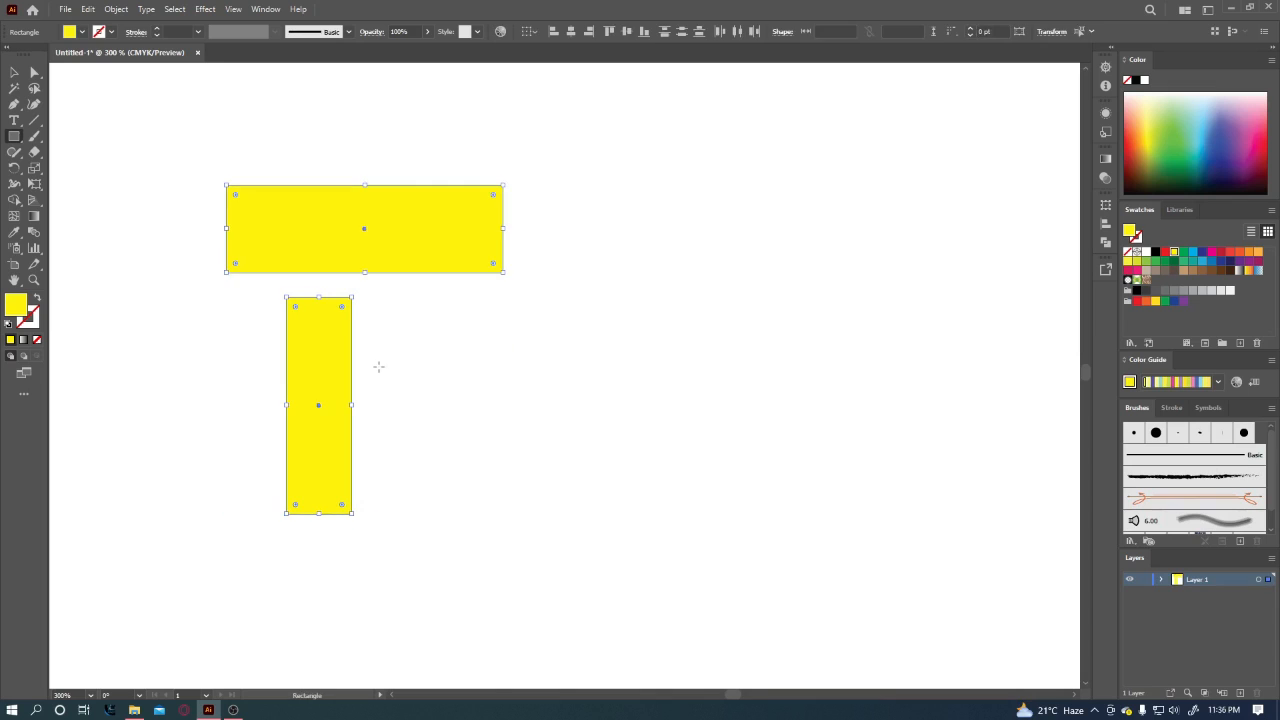
key("Delete")
Draw four yellow squares around the artboard.
left_click_drag(261, 238, 390, 398)
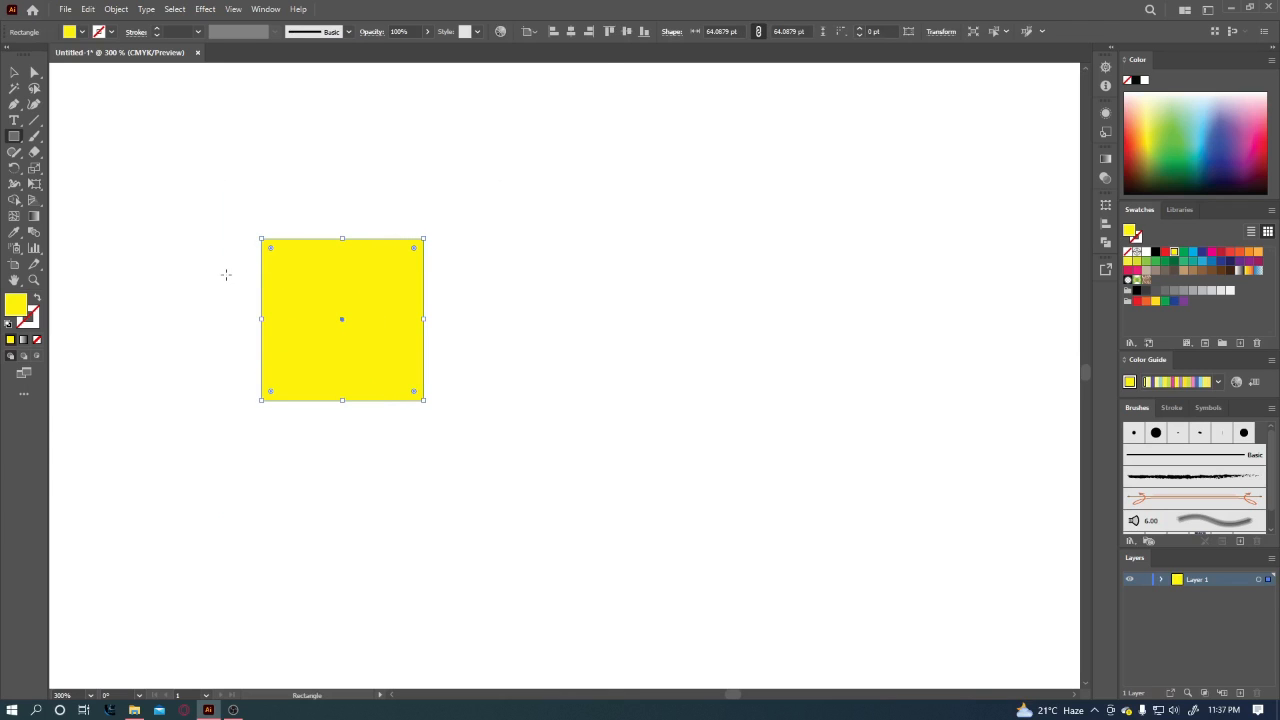
left_click_drag(226, 275, 80, 141)
left_click_drag(477, 242, 633, 397)
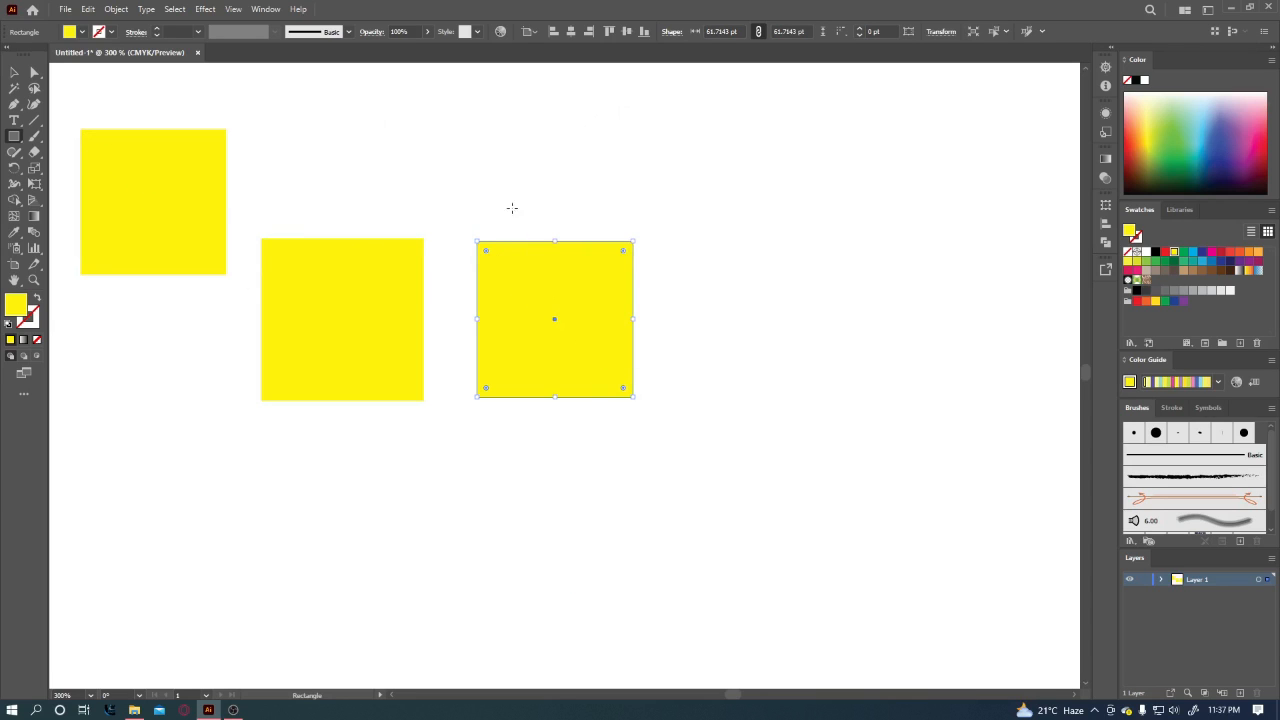
left_click_drag(506, 195, 393, 81)
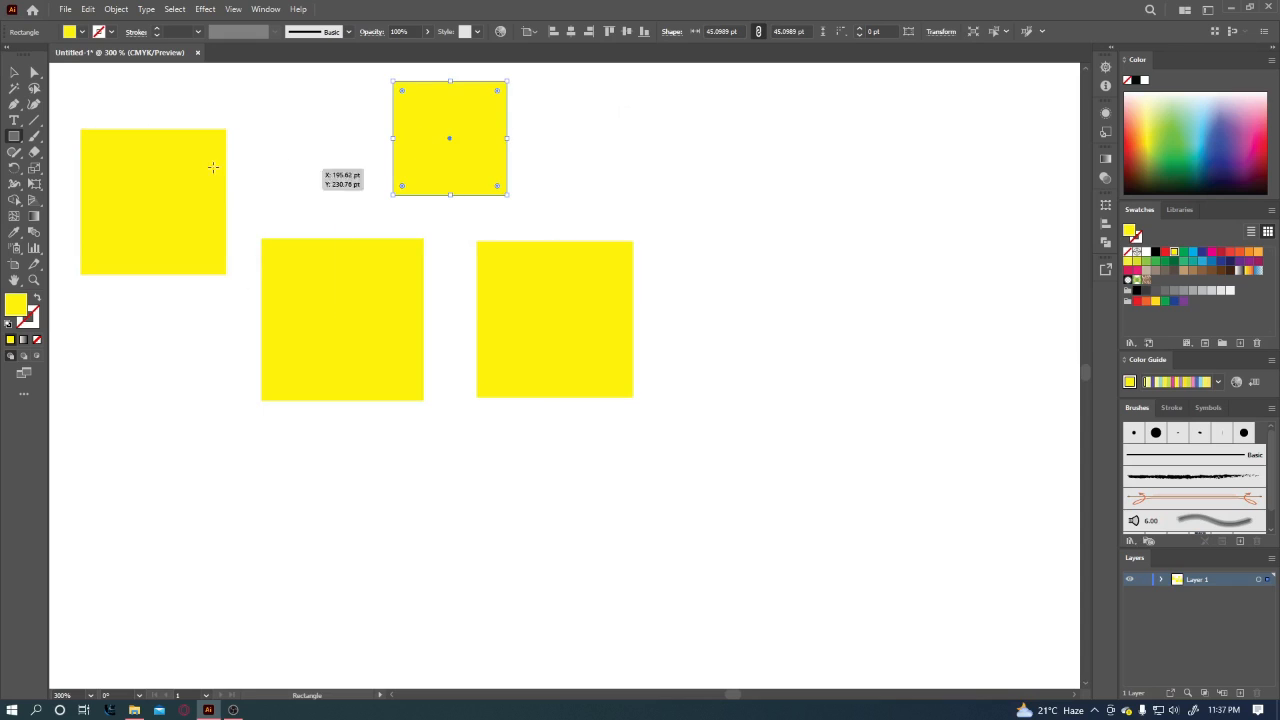
Delete three of the squares and move the remaining one down and right.
left_click(15, 76)
left_click_drag(668, 168, 361, 409)
key("Delete")
left_click_drag(204, 236, 367, 331)
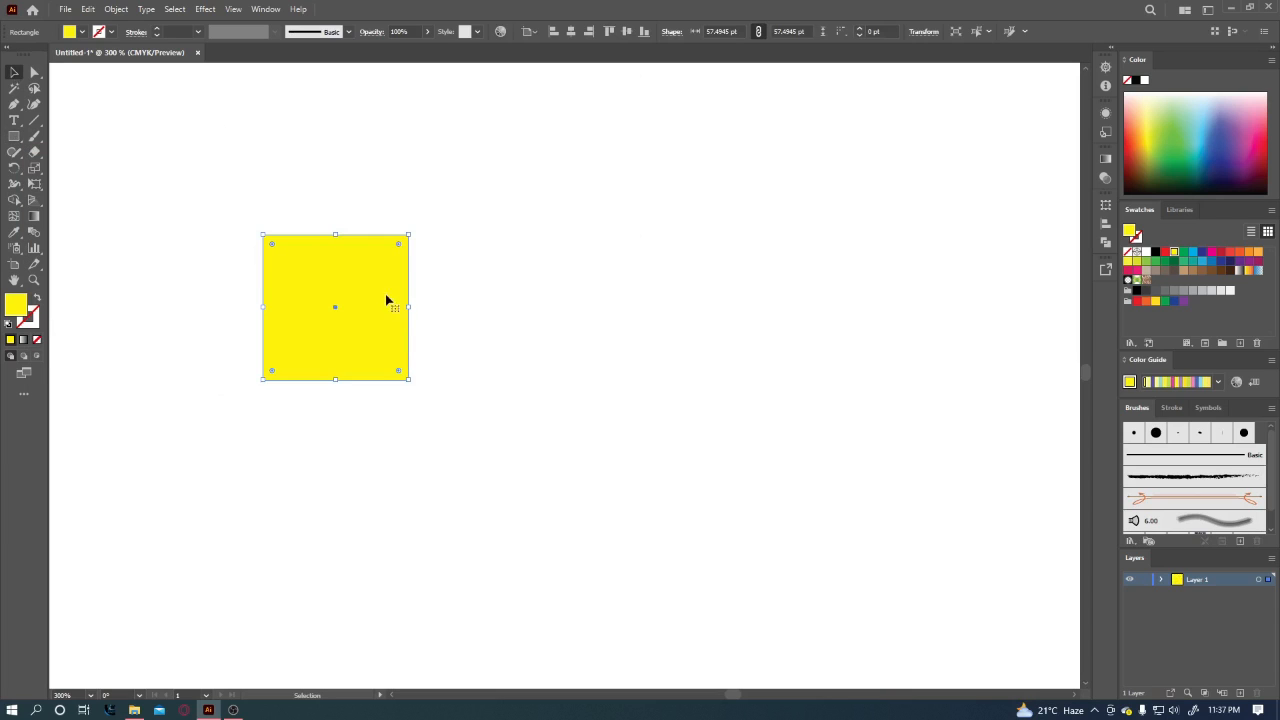
Deselect the yellow square and set the fill colour to red.
left_click(203, 178)
left_click(83, 32)
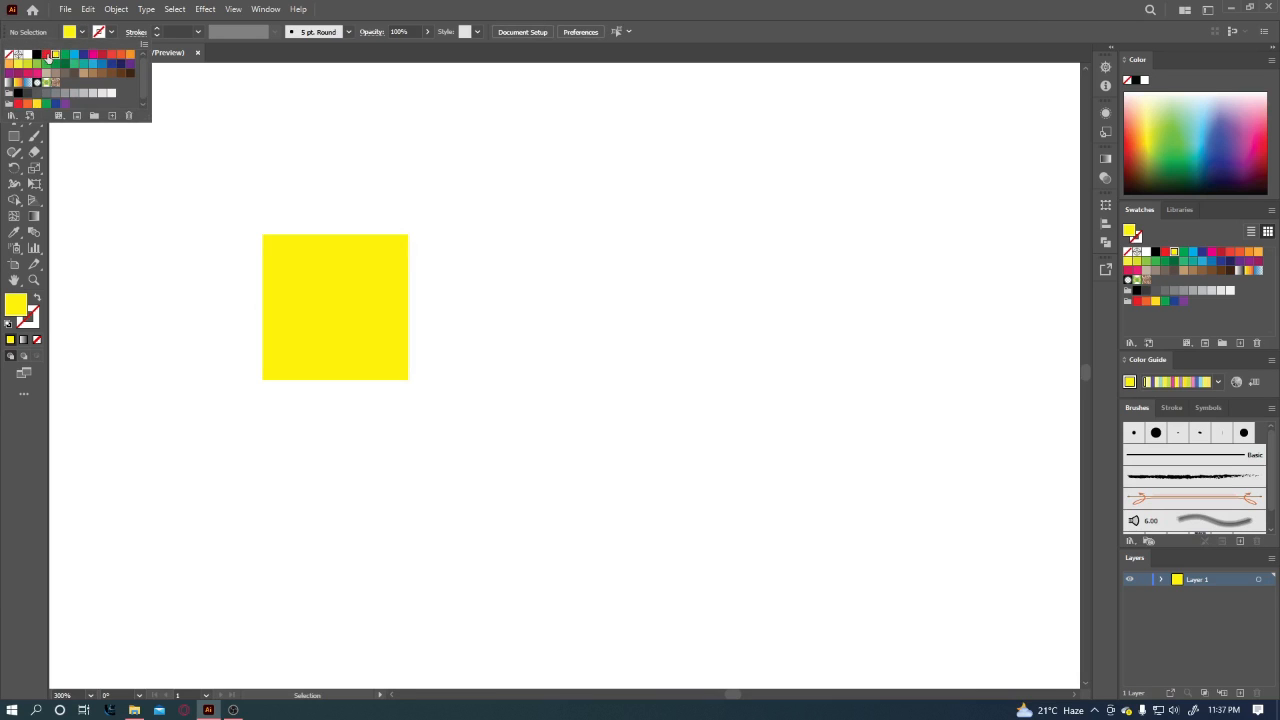
left_click(46, 54)
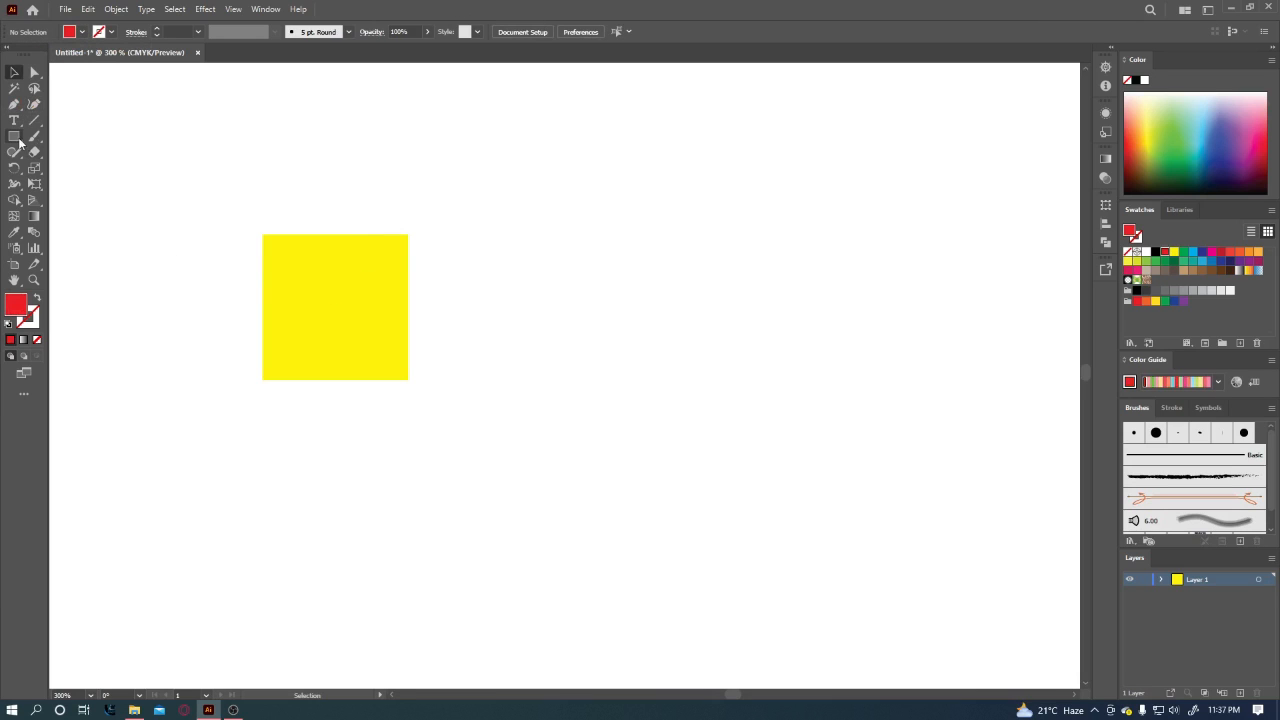
Draw three red squares on the yellow square's corners.
left_click(15, 137)
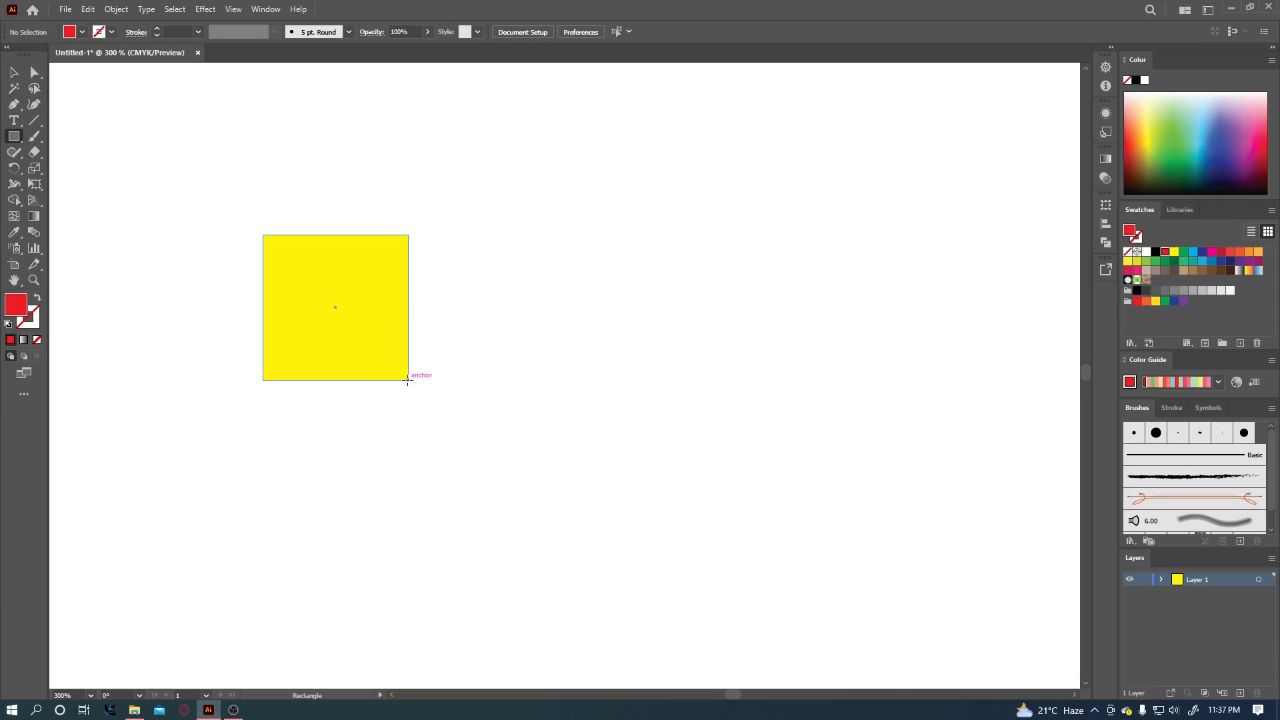
left_click_drag(407, 380, 445, 433)
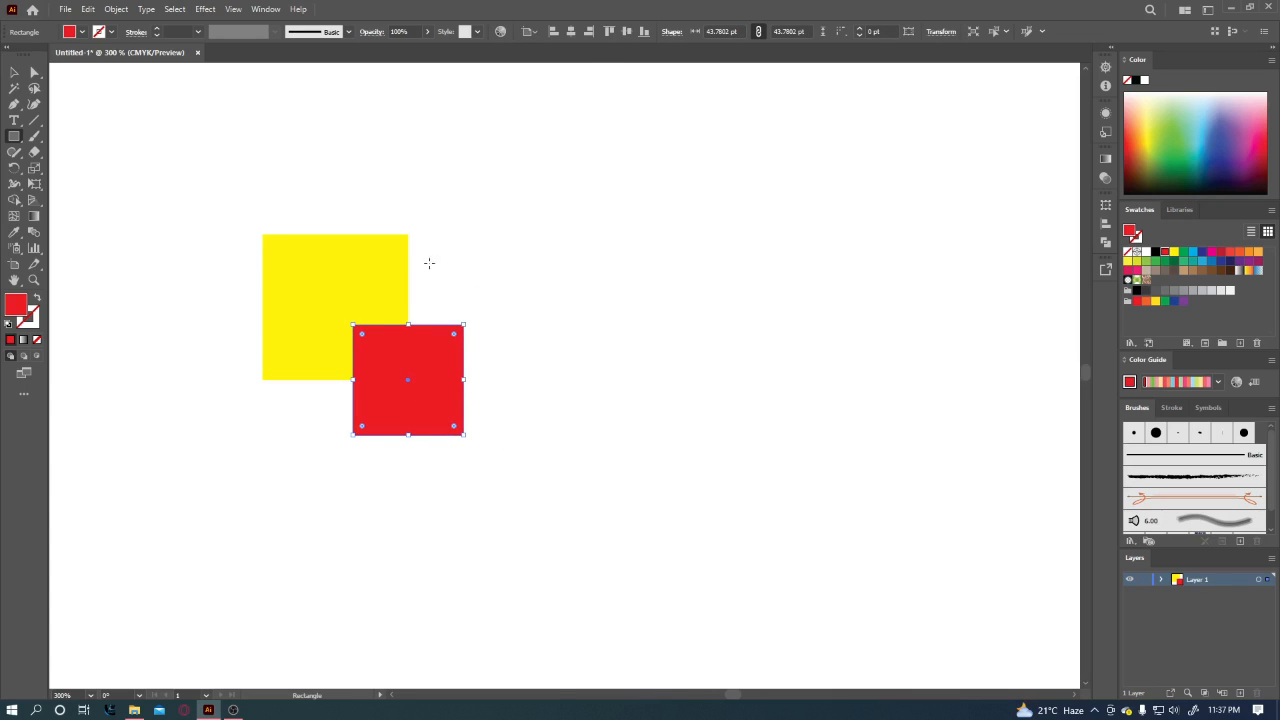
key("ctrl+shift+a")
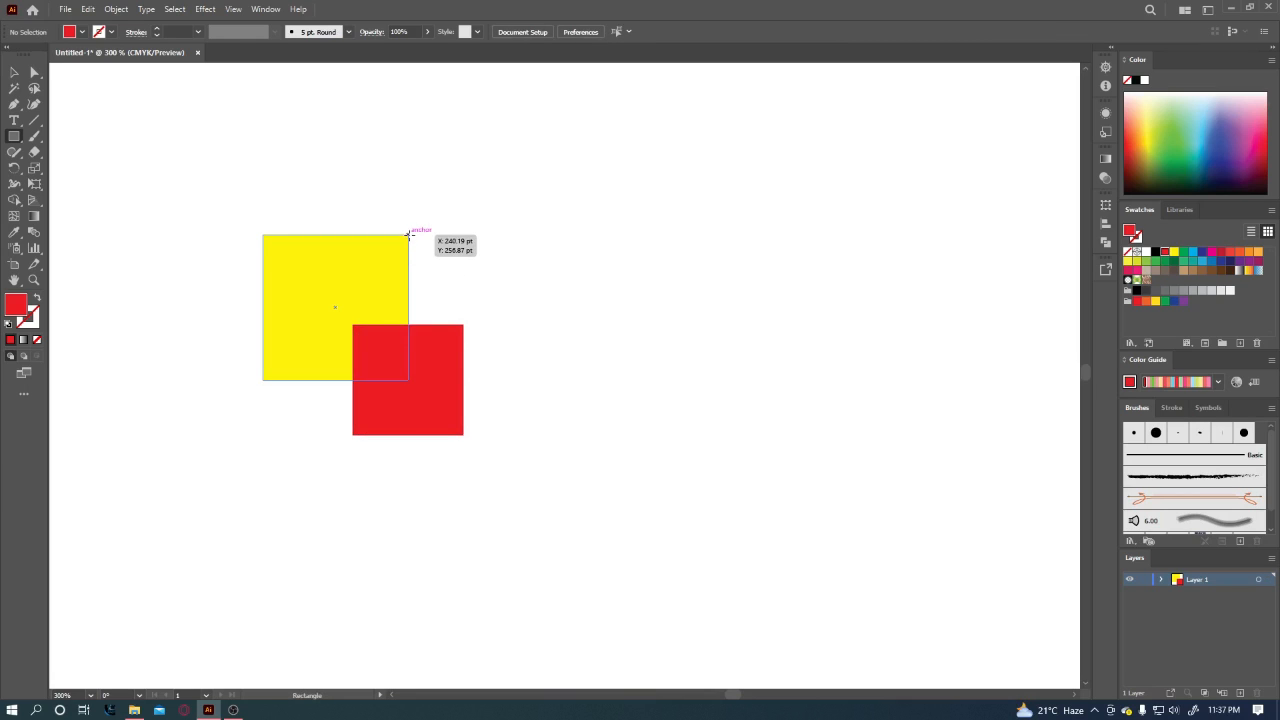
mouse_move(408, 234)
left_mouse_down()
mouse_move(514, 124)
mouse_move(446, 230)
mouse_move(501, 229)
left_mouse_up()
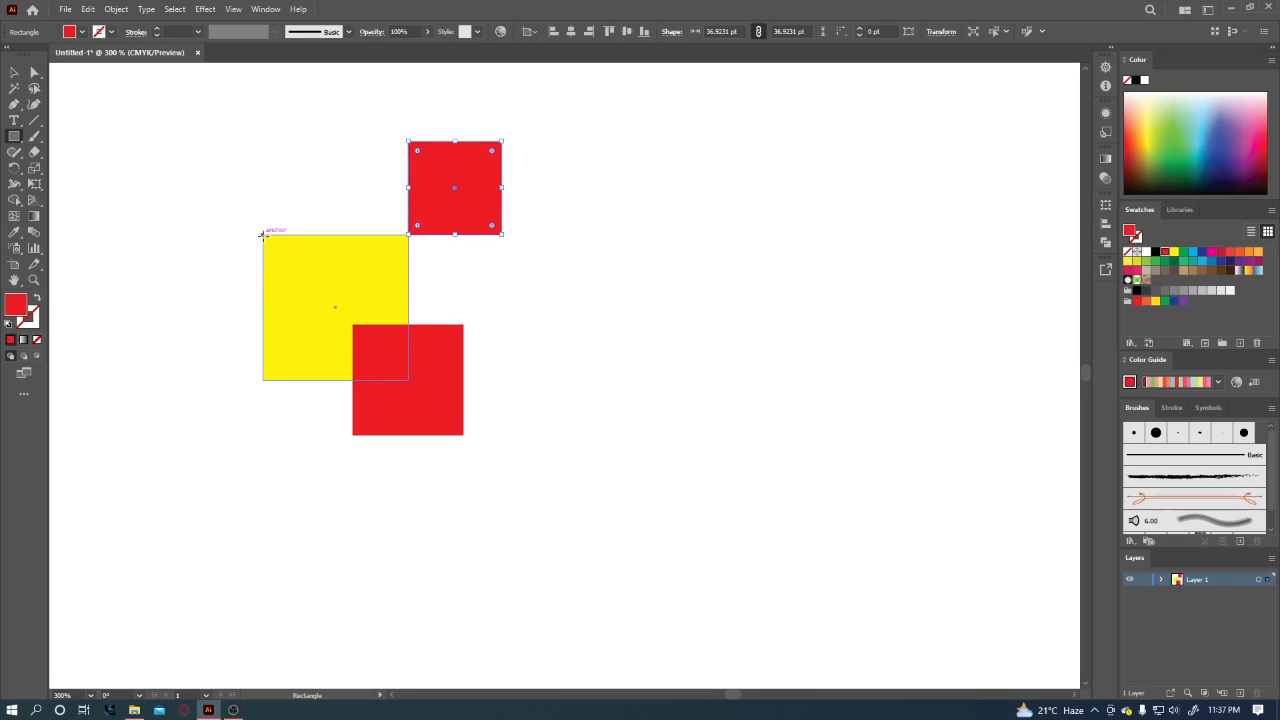
left_click_drag(262, 235, 299, 283)
Marquee-select all four squares and delete them.
key("v")
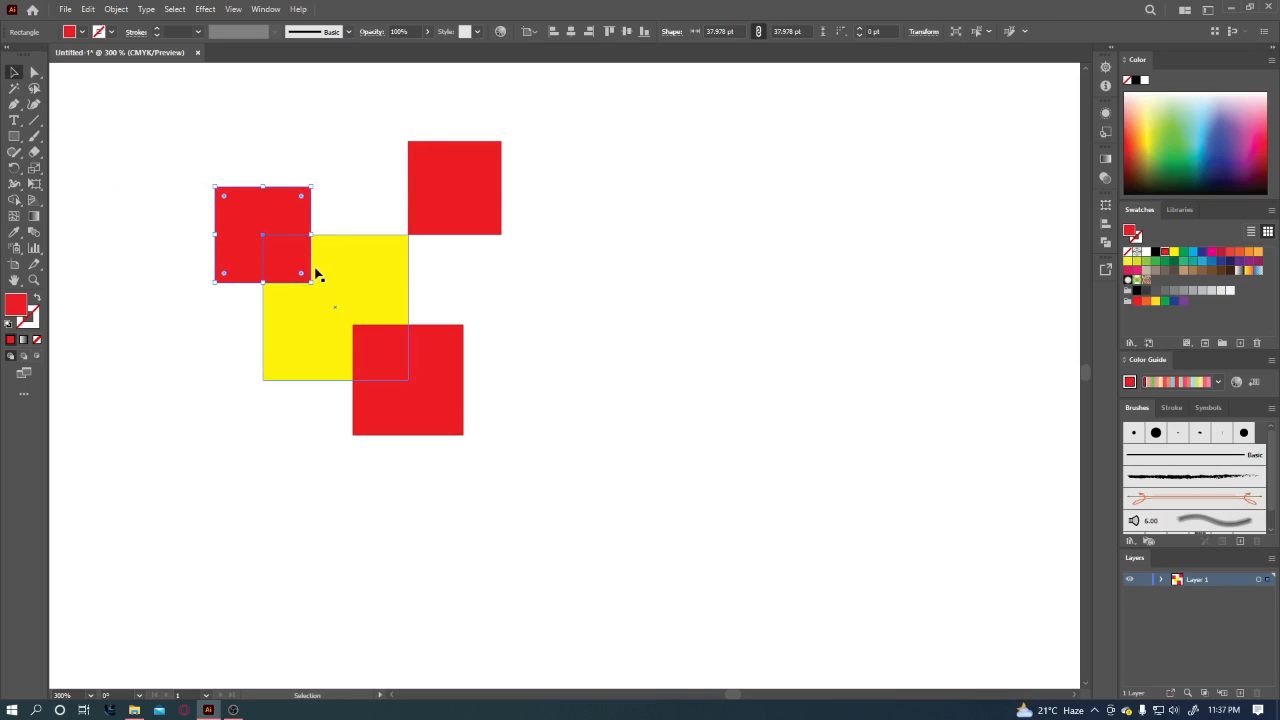
left_click_drag(182, 140, 577, 484)
key("Delete")
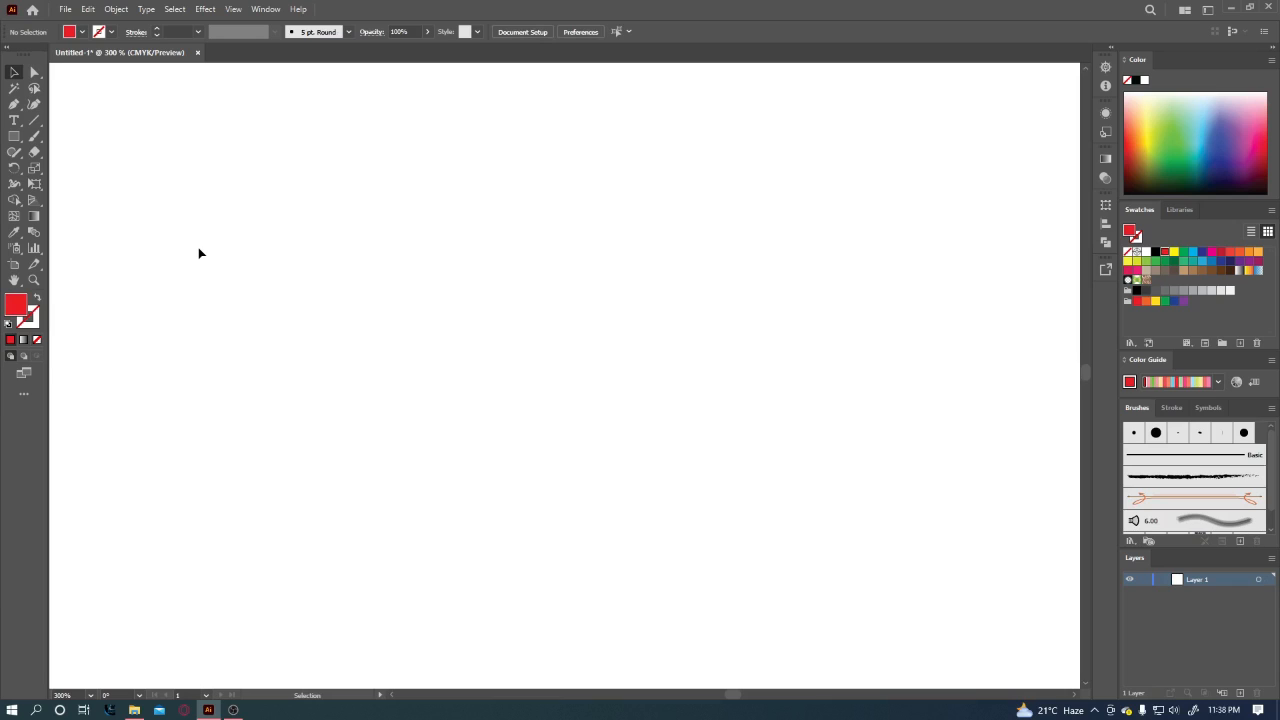
Open the exact-size Rectangle dialog, then cancel it without drawing.
left_click(13, 138)
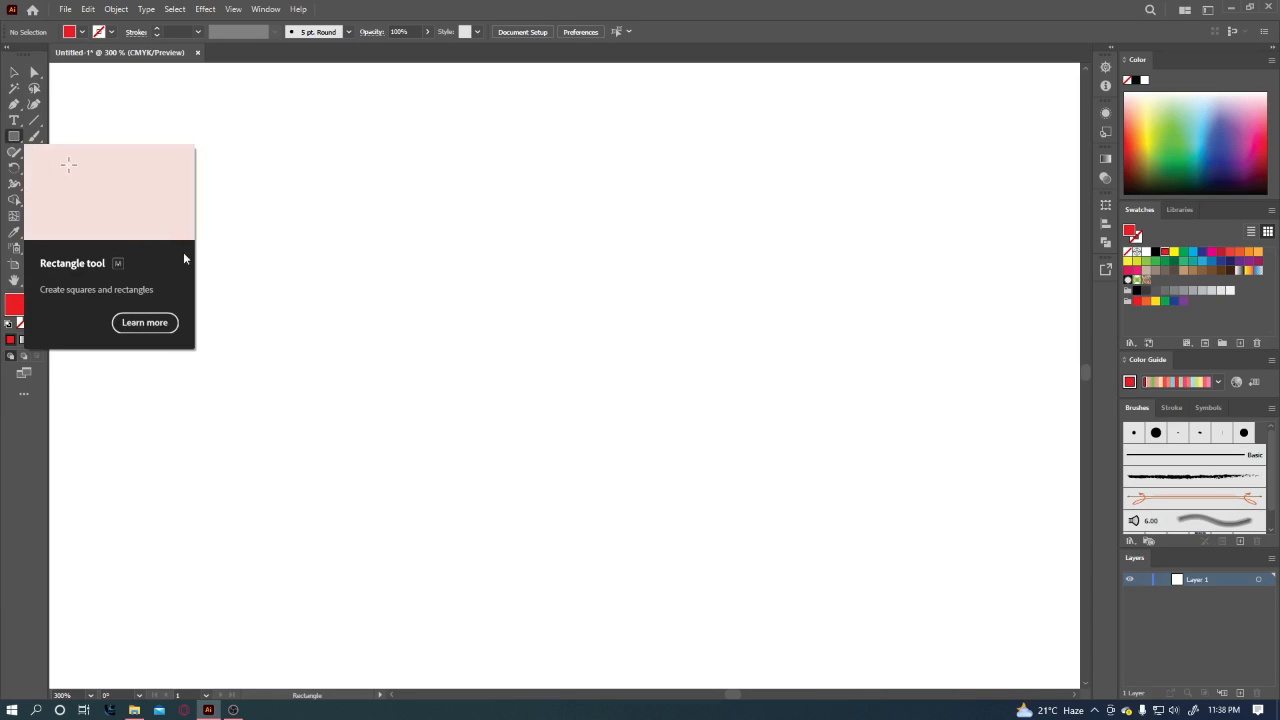
left_click(322, 242)
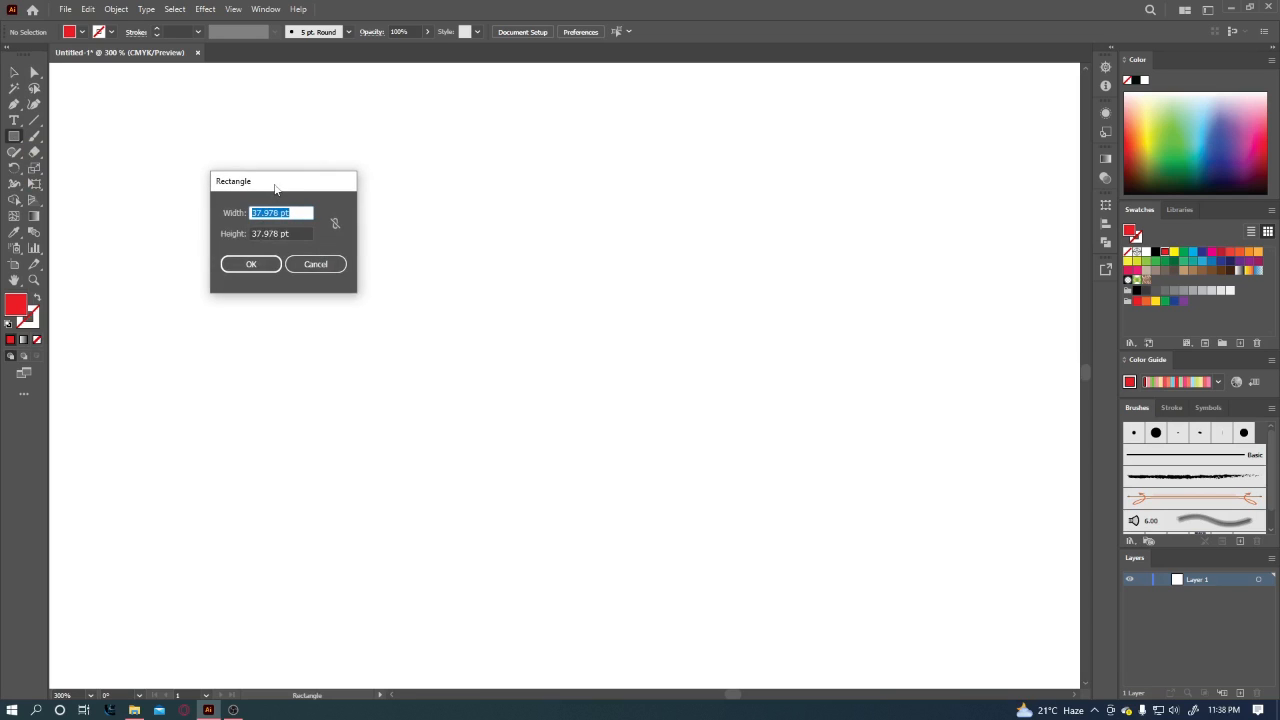
left_click_drag(275, 187, 394, 207)
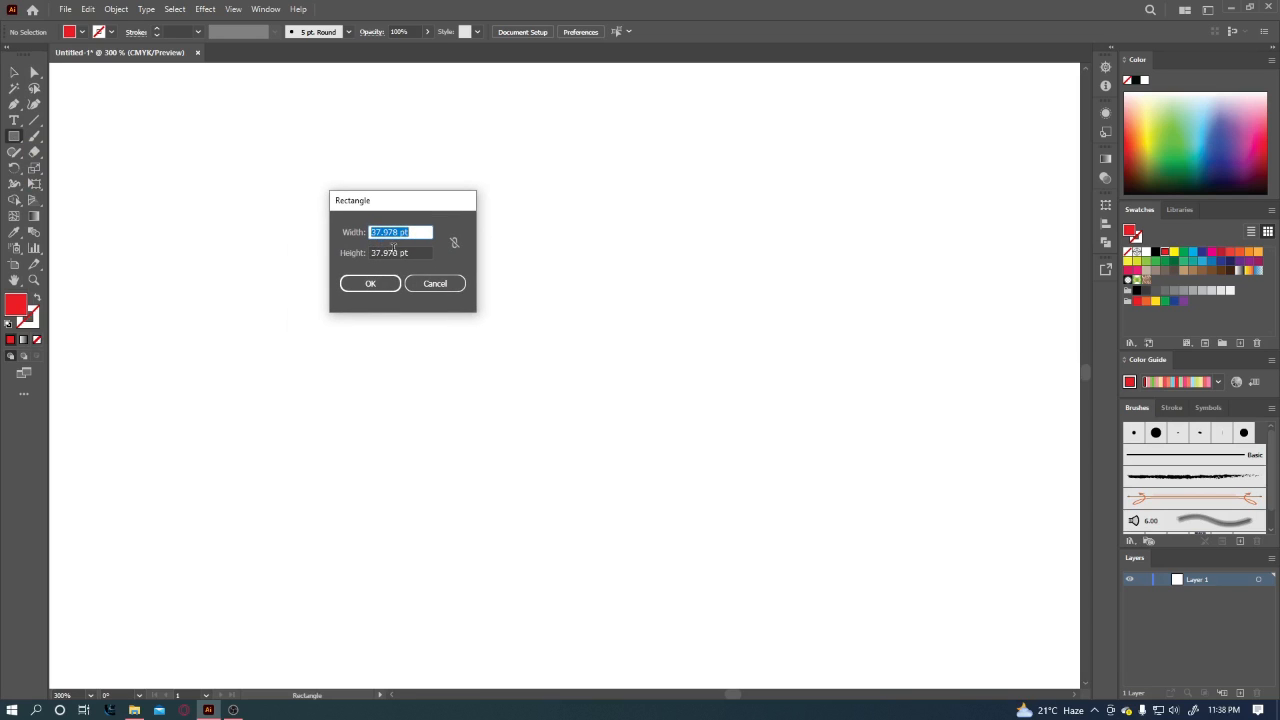
key("Tab")
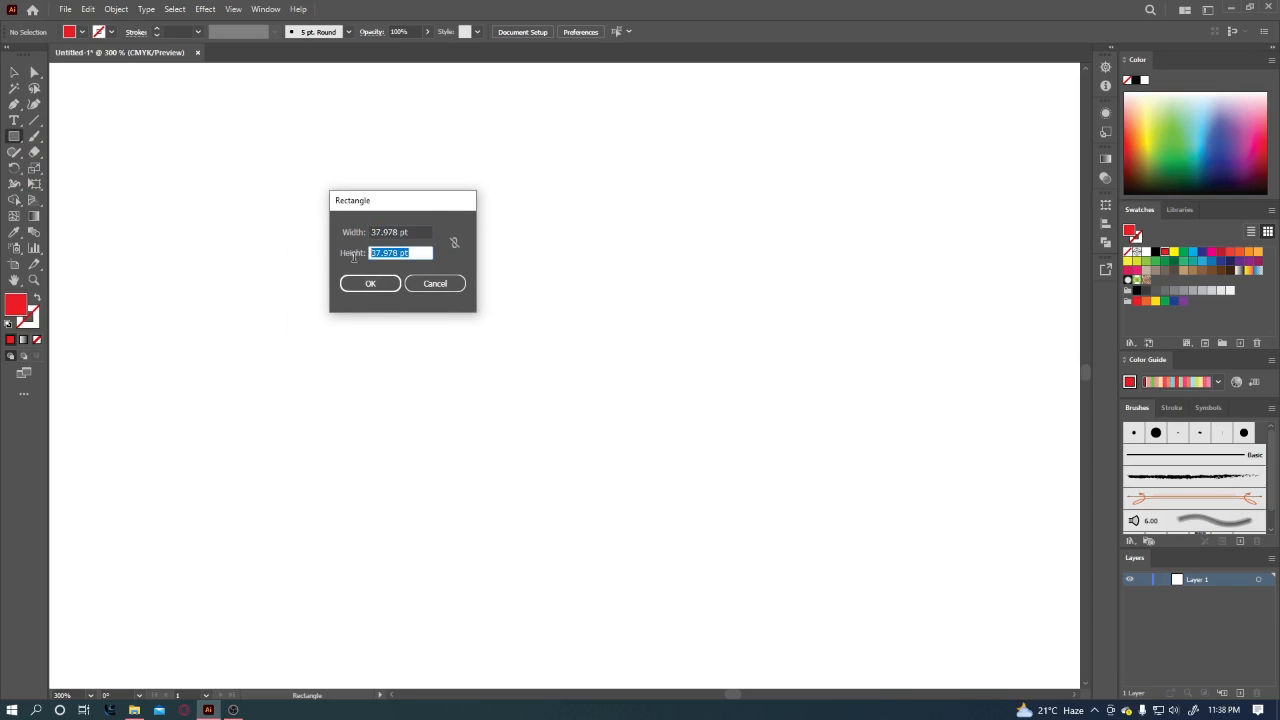
left_click(411, 232)
left_click(418, 253)
left_click(436, 286)
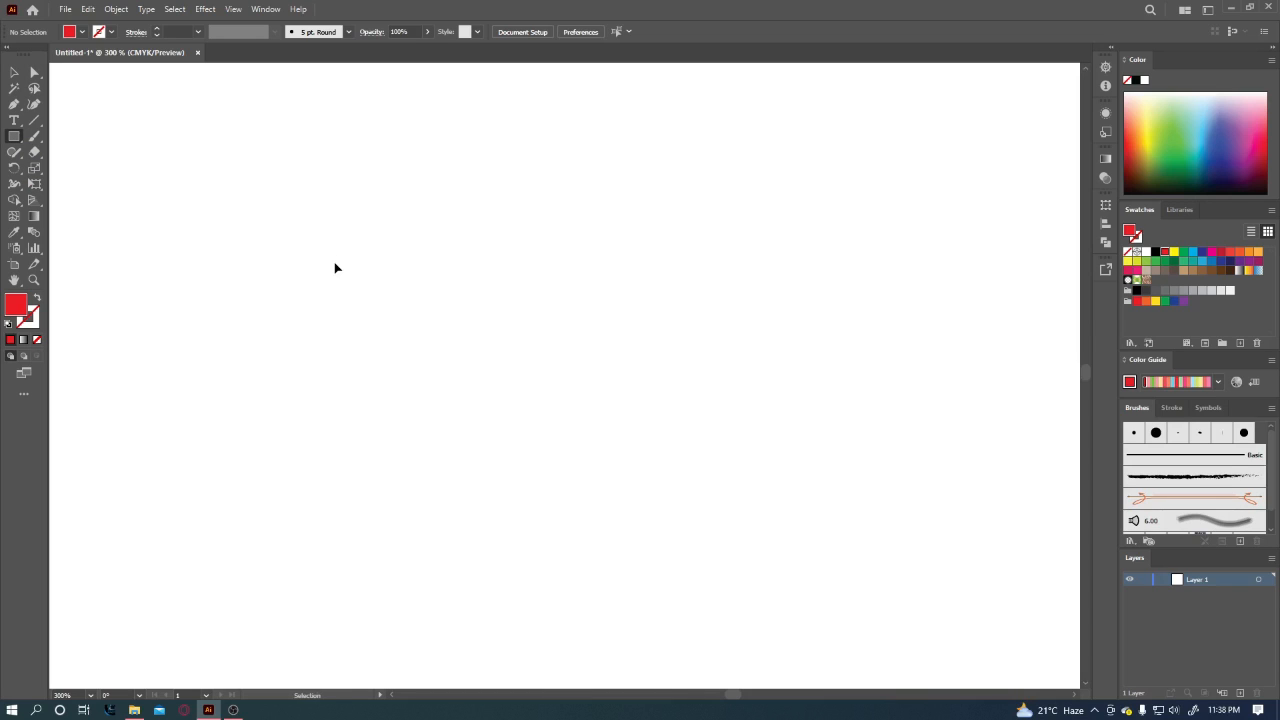
Show the rulers and switch the ruler units to inches.
key("ctrl+r")
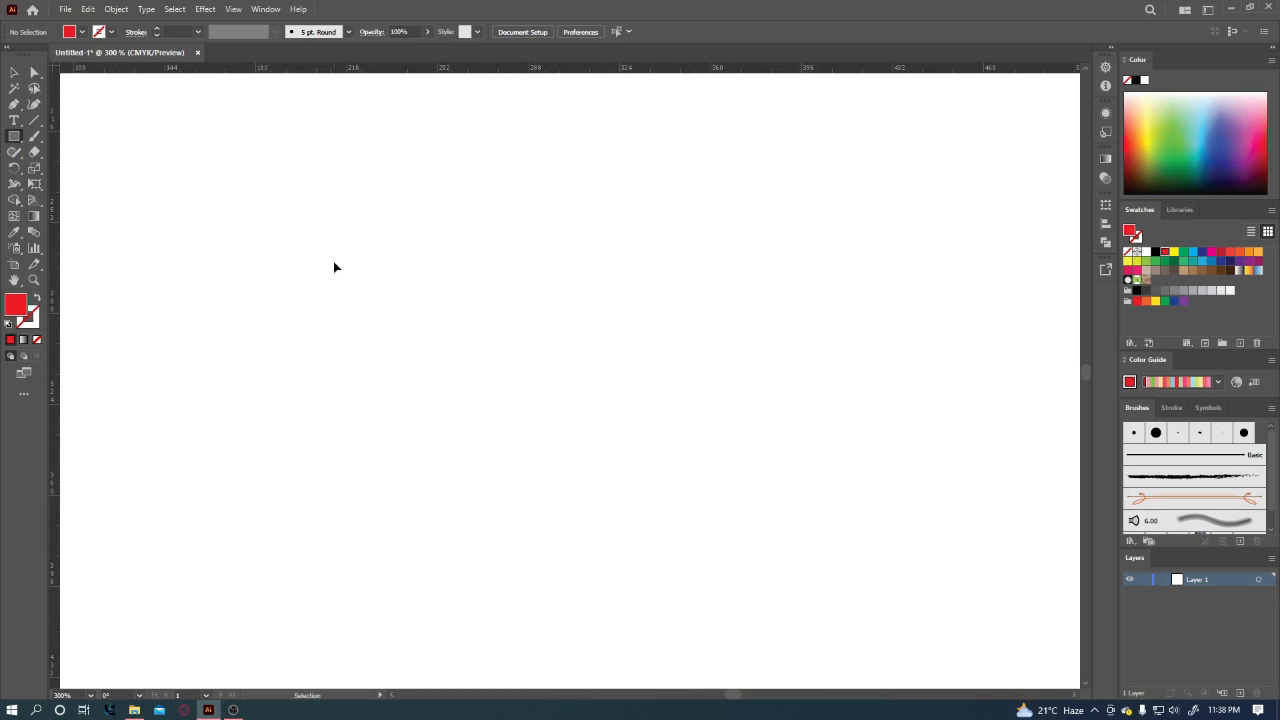
right_click(228, 72)
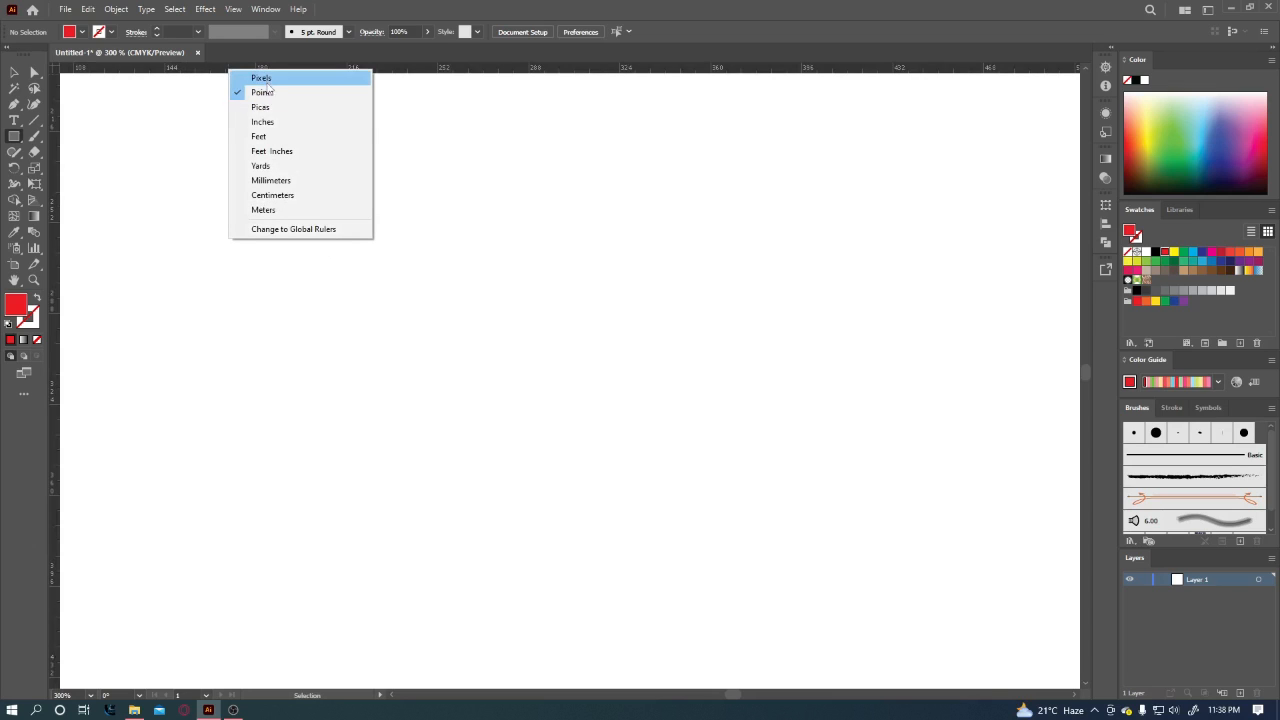
left_click(264, 121)
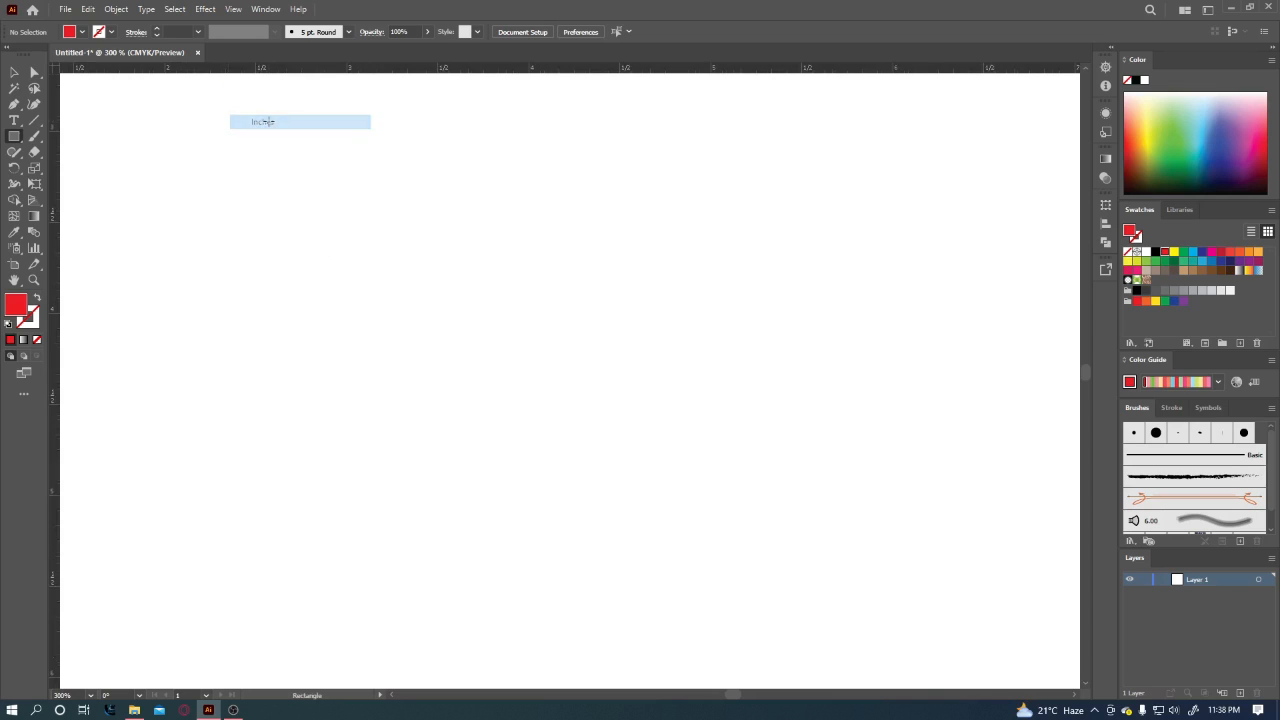
Create a 3.5 in by 2 in red rectangle and move it up and left.
left_click(288, 224)
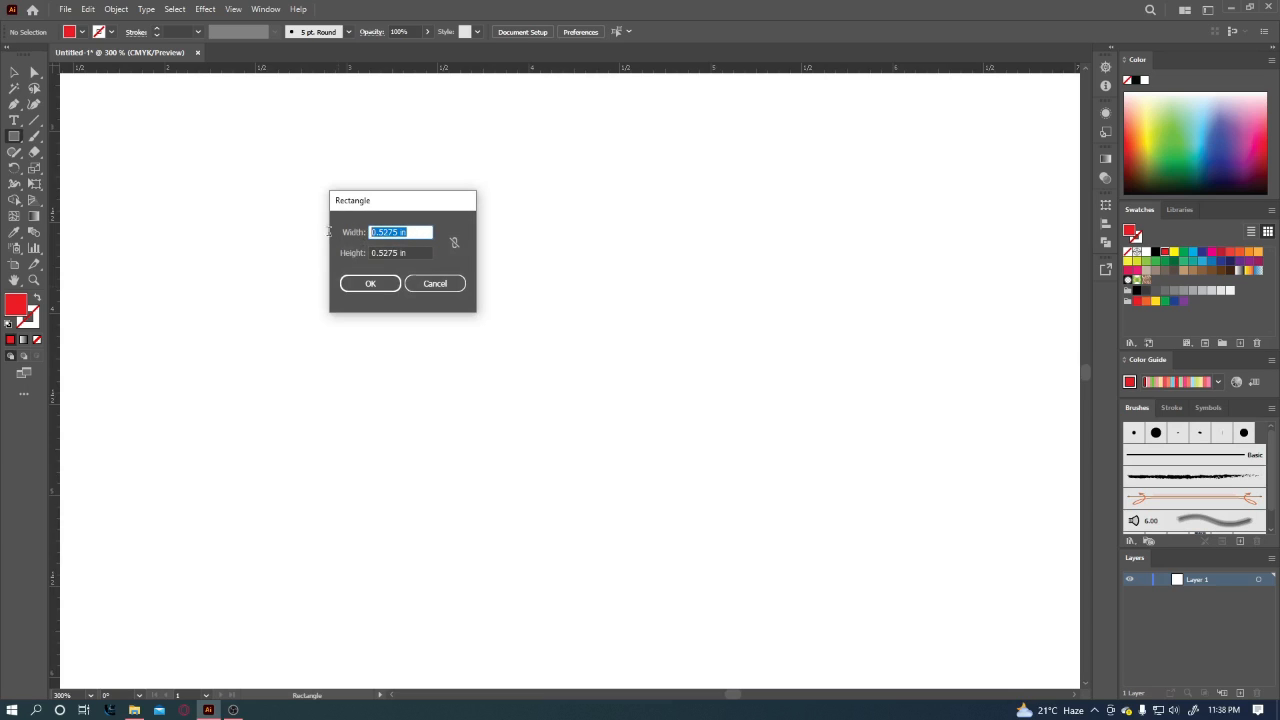
type("3.5")
key("Tab")
type("2")
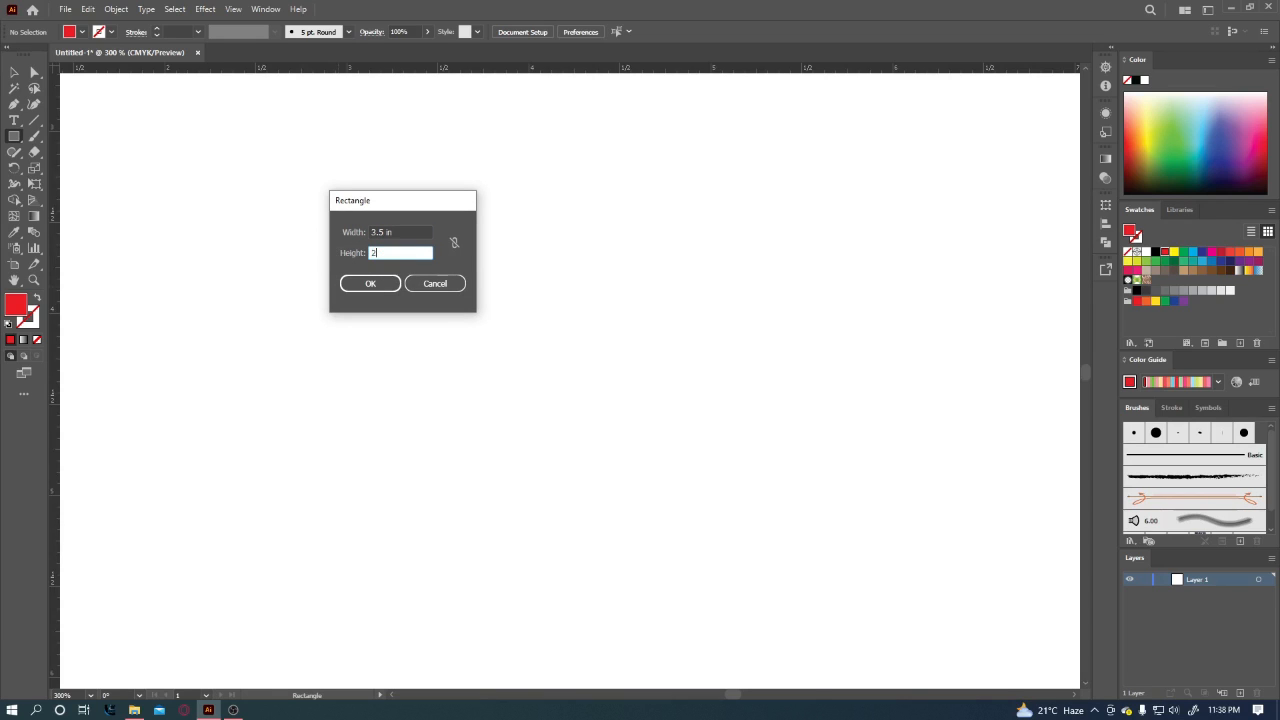
left_click(362, 284)
key("v")
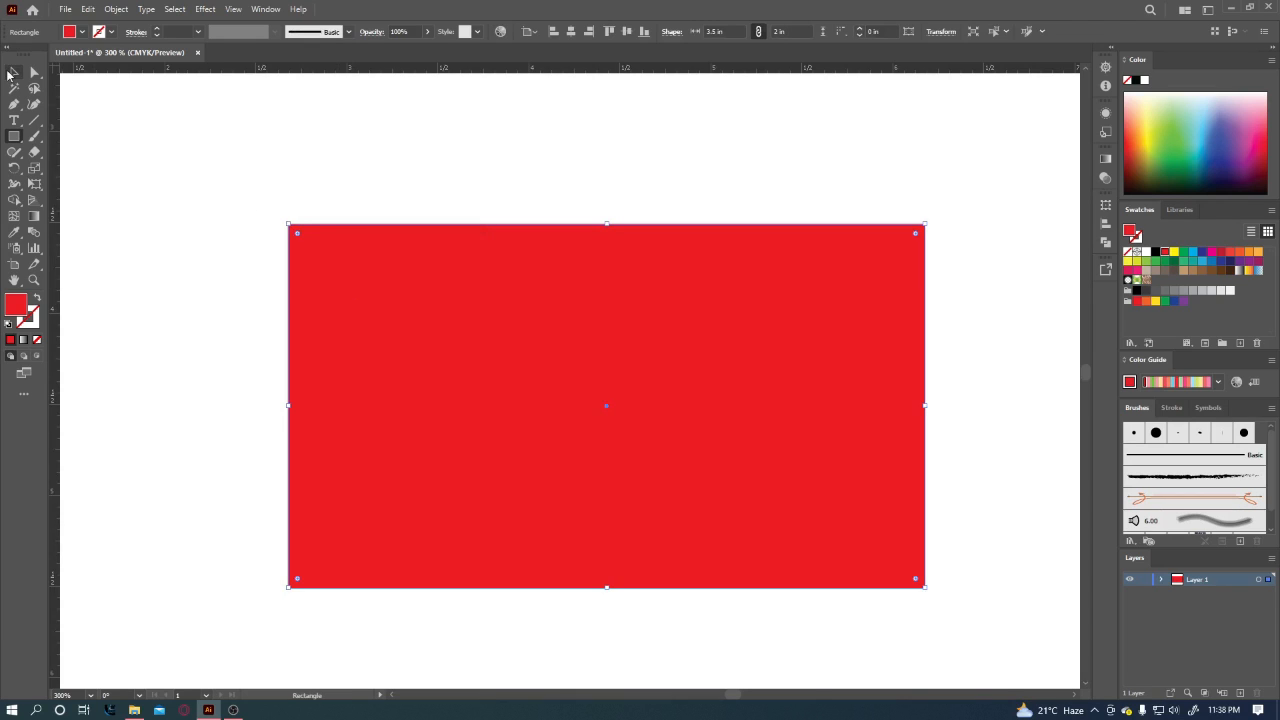
left_click_drag(363, 289, 303, 284)
mouse_move(333, 304)
left_mouse_down()
mouse_move(349, 257)
mouse_move(345, 282)
left_mouse_up()
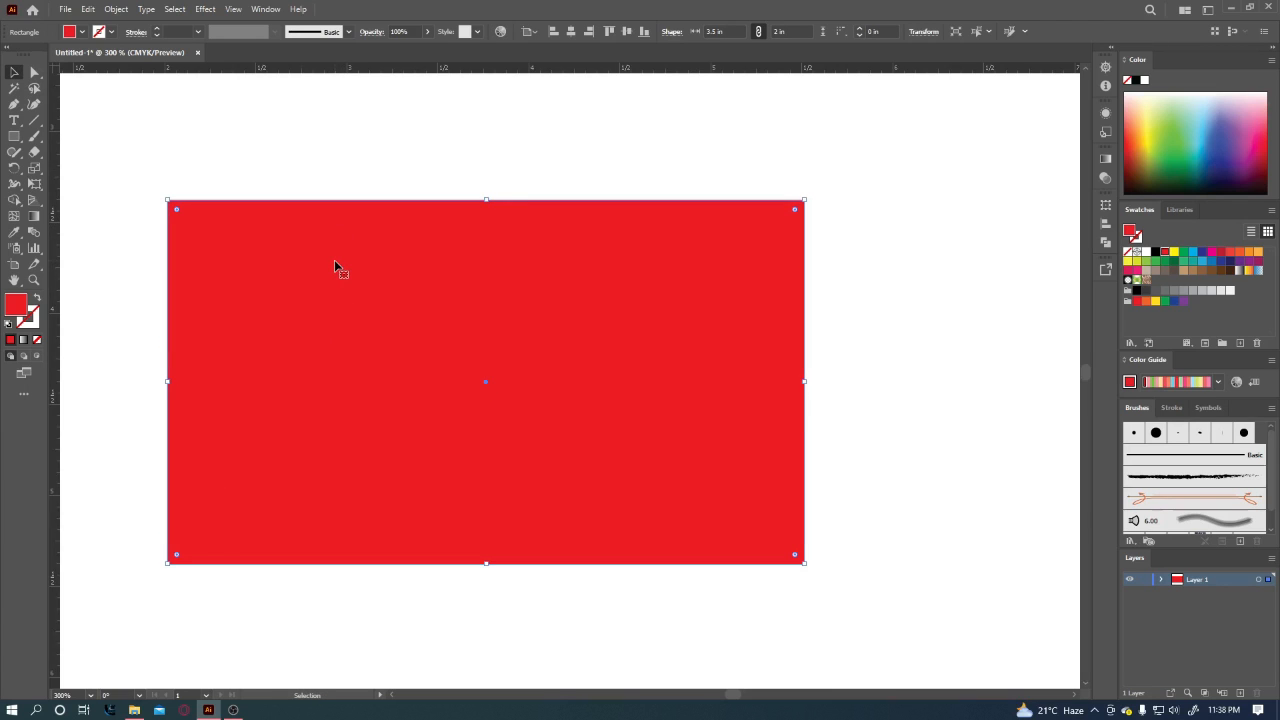
Inspect the red rectangle's width and height values in the Transform popup.
left_click(922, 32)
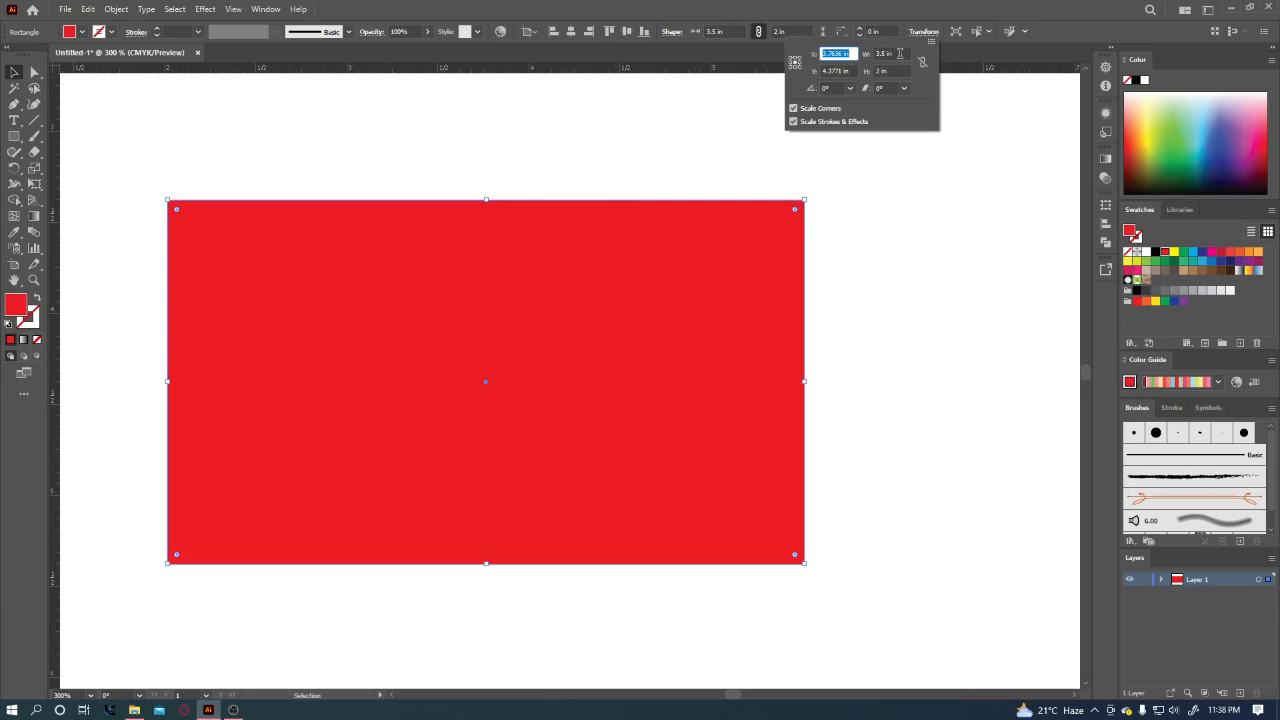
left_click(899, 53)
left_click(892, 71)
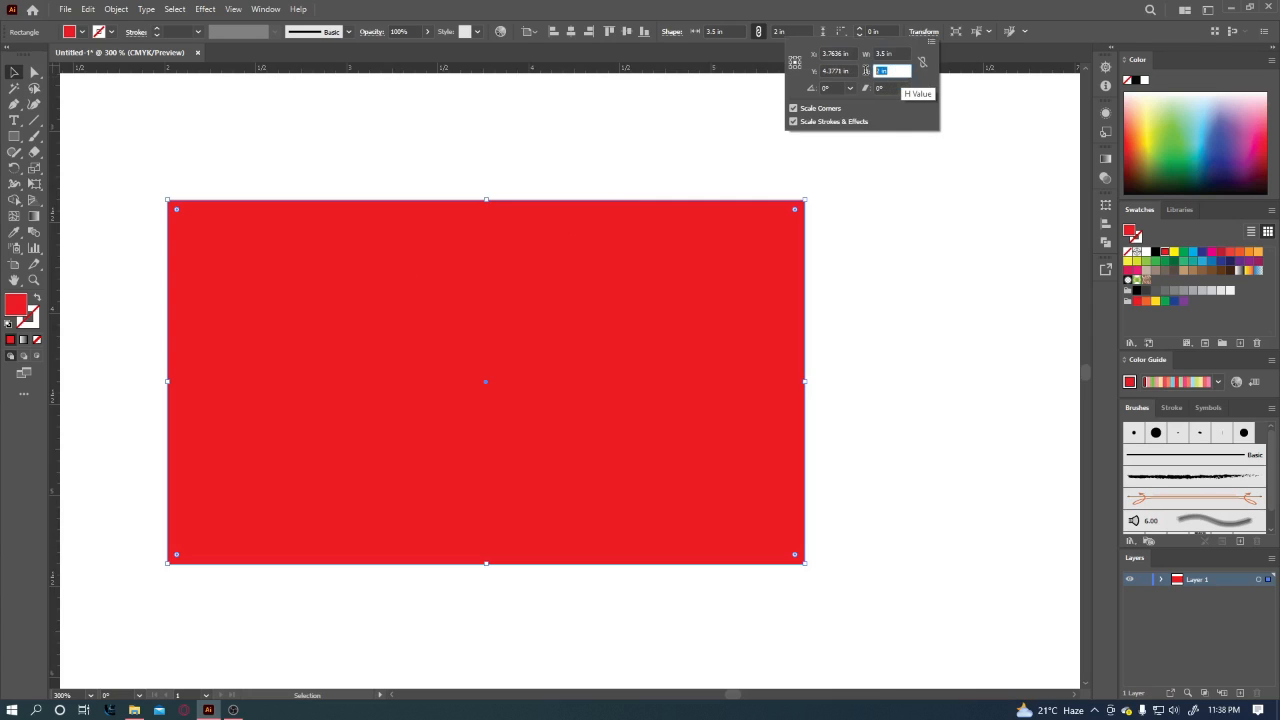
left_click(897, 54)
left_click(891, 70)
left_click(897, 53)
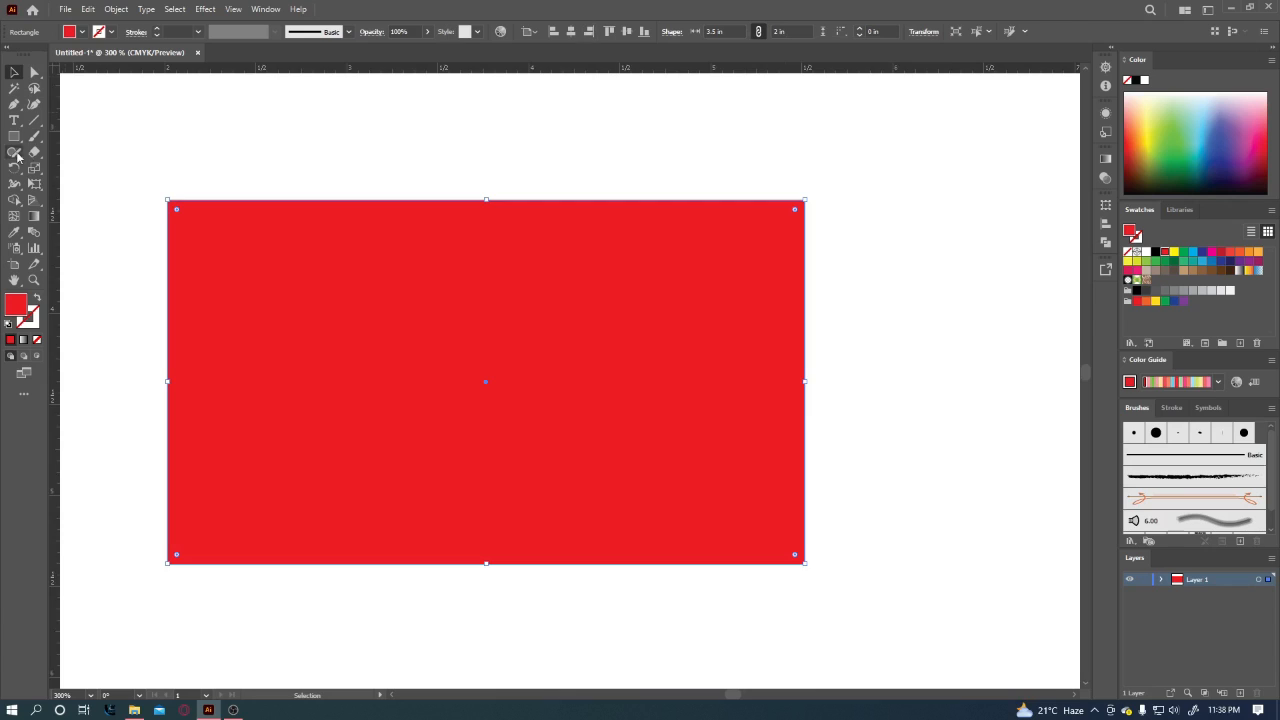
Close the shape tools flyout and delete the red rectangle.
left_click(16, 143)
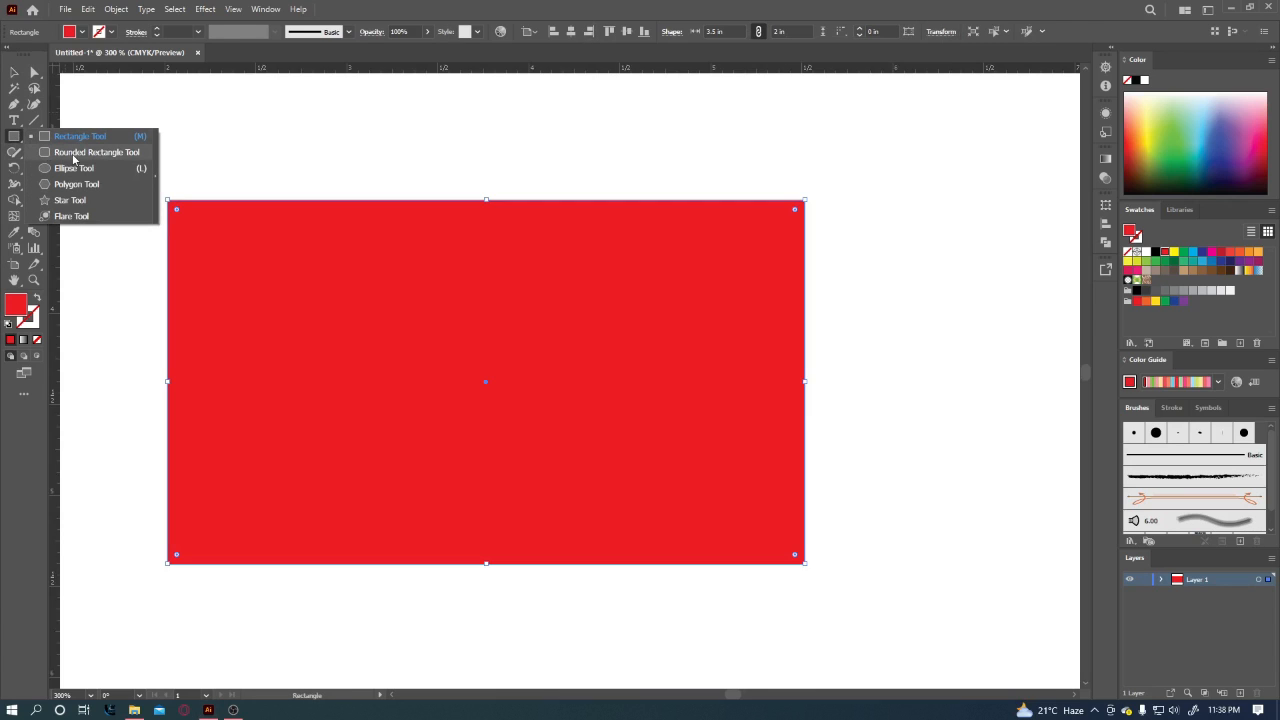
left_click(14, 72)
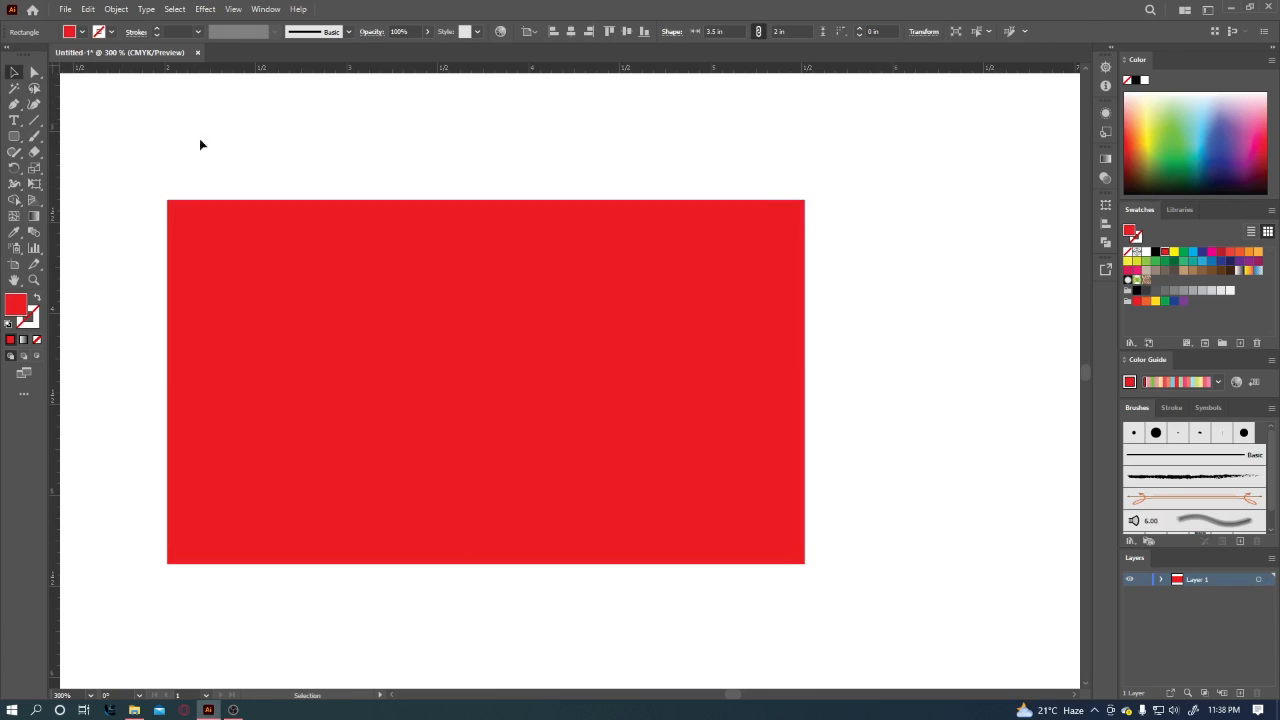
key("Delete")
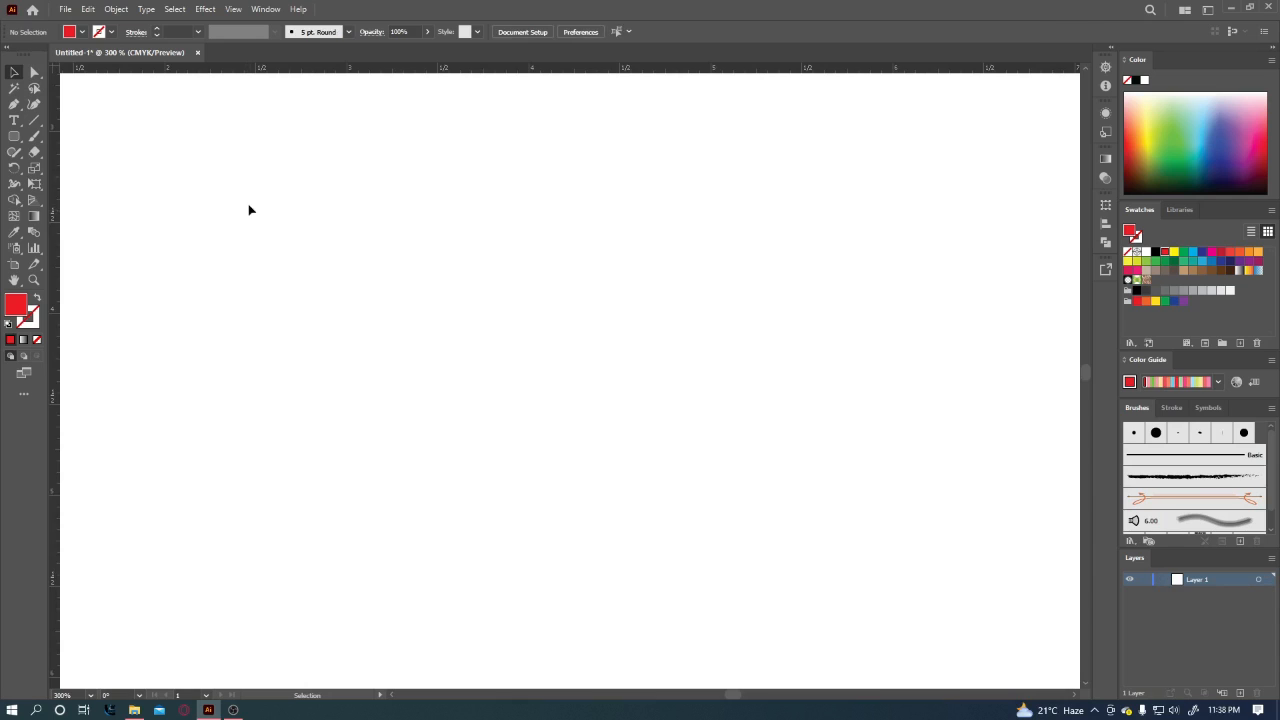
Drag out a red rounded rectangle, enlarging it outward from its centre.
left_click(14, 137)
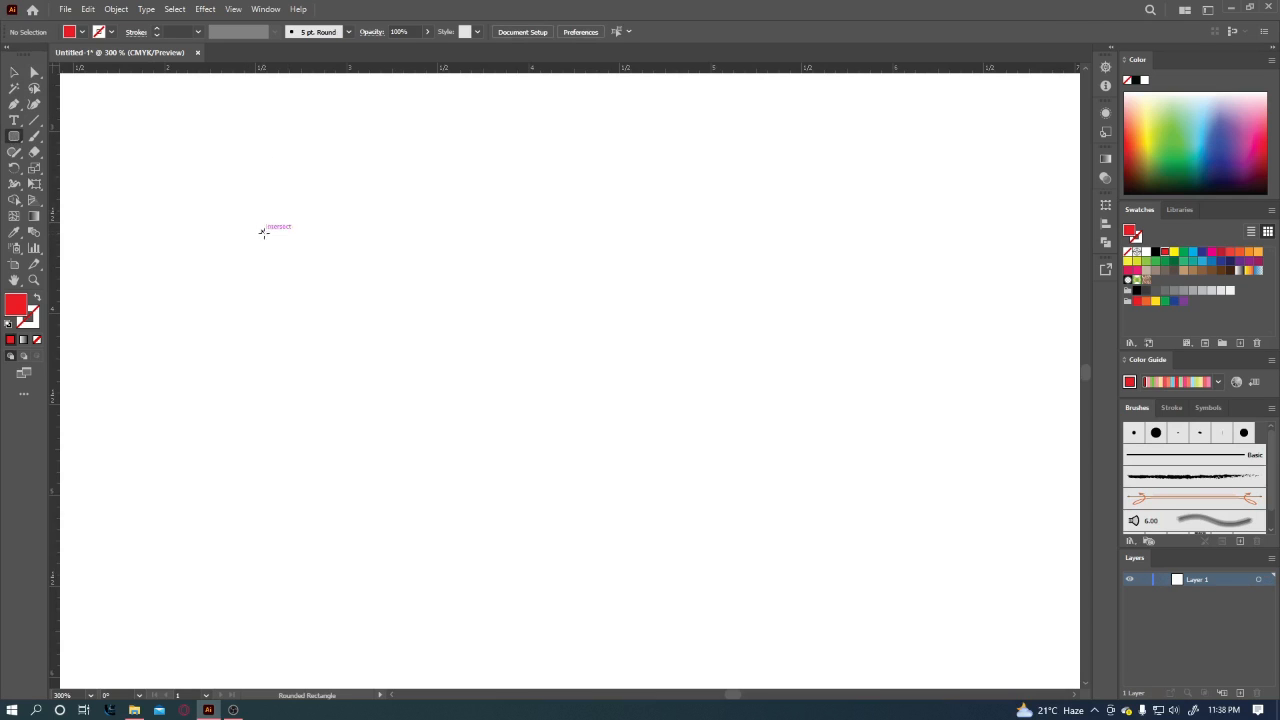
left_click_drag(262, 232, 488, 450)
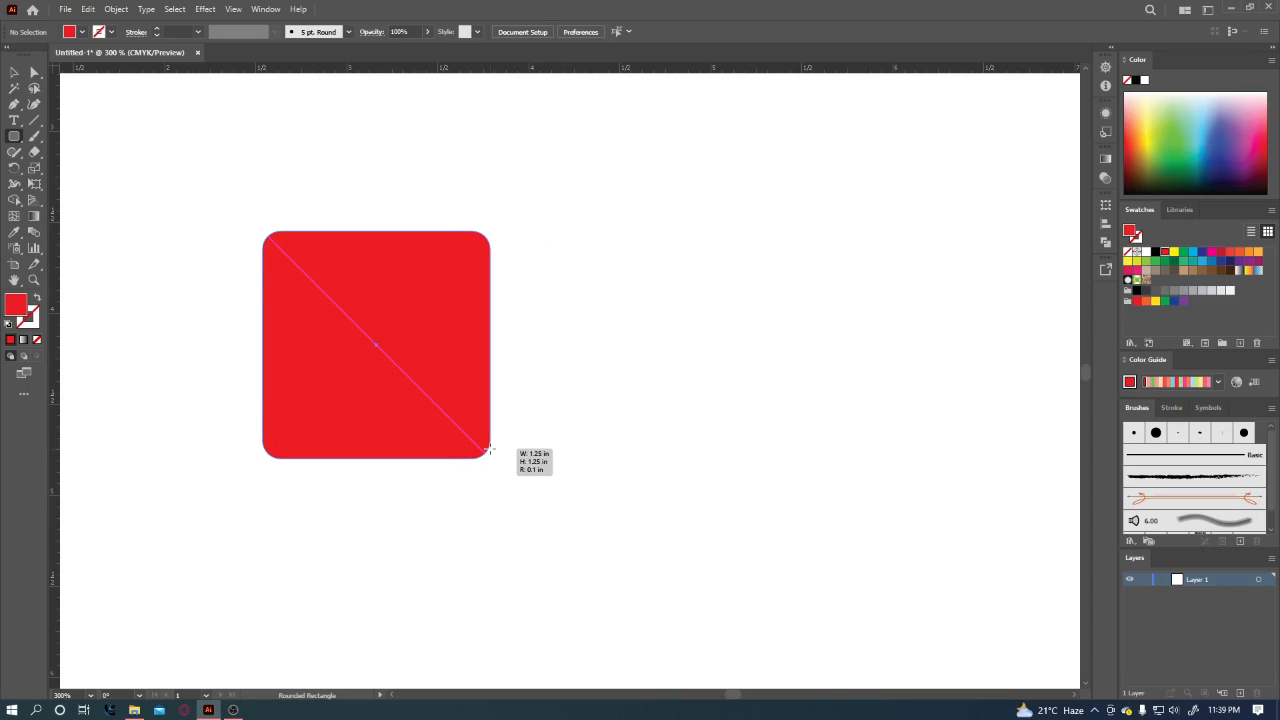
left_click_drag(489, 449, 605, 492)
key("Up")
key("Up")
key("Up")
key("Up")
key("Up")
key("Up")
left_click_drag(615, 497, 618, 496)
Adjust the corner radius with Up/Down until it settles around 0.15 in.
key("Up")
key("Up")
key("Up")
key("Up")
key("Up")
key("Up")
key("Up")
key("Up")
key("Down")
key("Down")
key("Down")
key("Down")
key("Down")
key("Down")
key("Down")
key("Down")
key("Down")
key("Down")
key("Down")
key("Down")
key("Down")
key("Down")
key("Up")
key("Up")
key("Up")
key("Up")
key("Up")
key("Up")
key("Up")
key("Up")
key("Down")
key("Down")
key("Down")
key("Down")
key("Up")
key("Up")
key("Down")
key("Down")
key("Up")
key("Up")
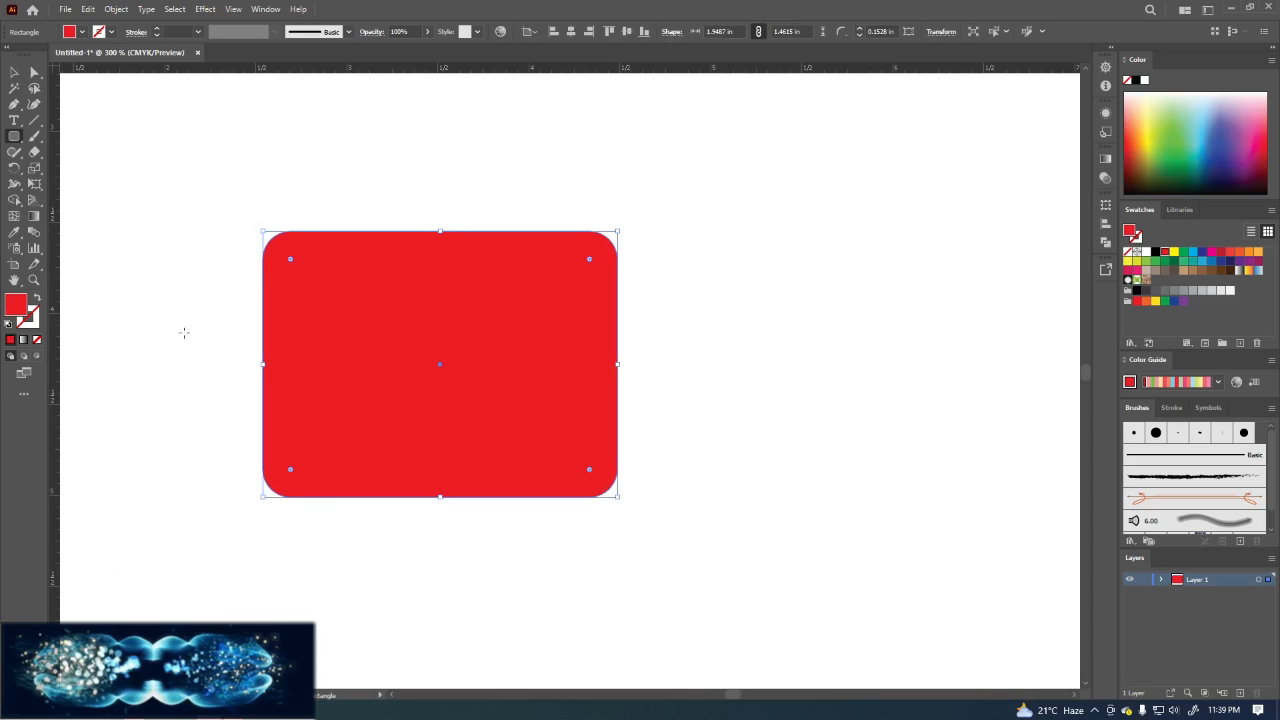
Create a matching 1.9487 in by 1.4615 in rounded rectangle with 0.1528 in radius.
left_click(19, 137)
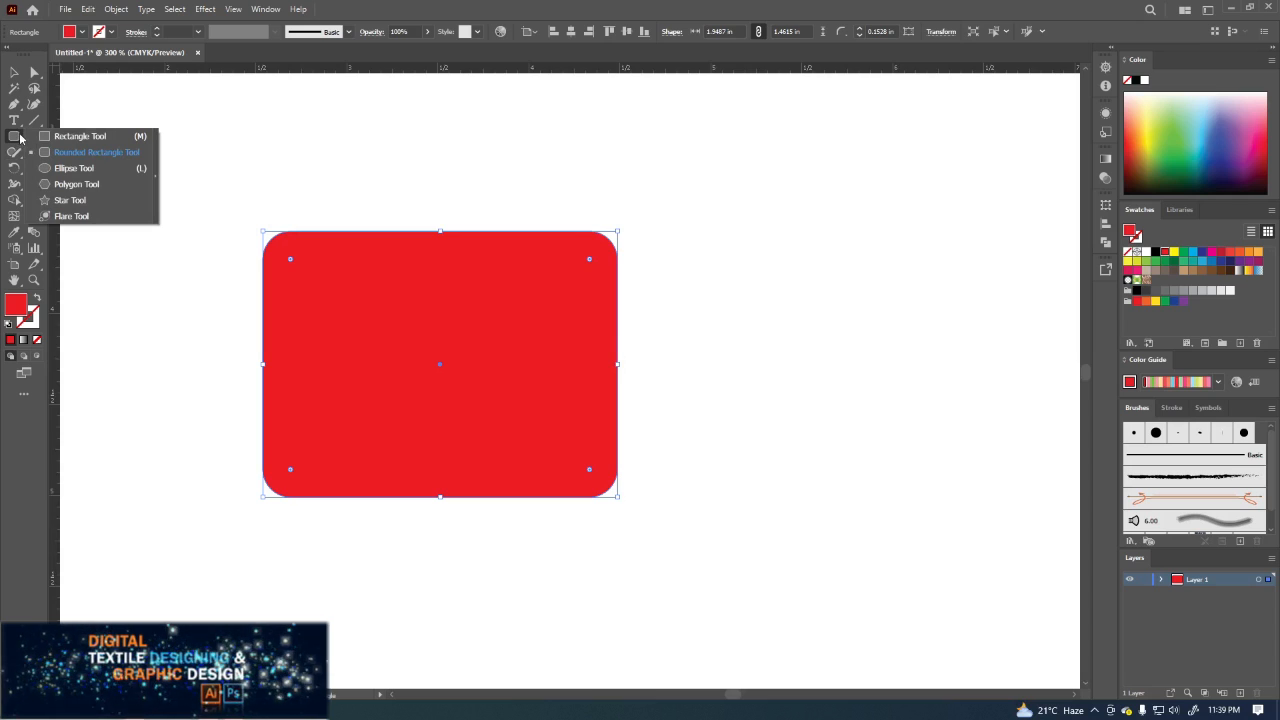
left_click(96, 152)
left_click(672, 290)
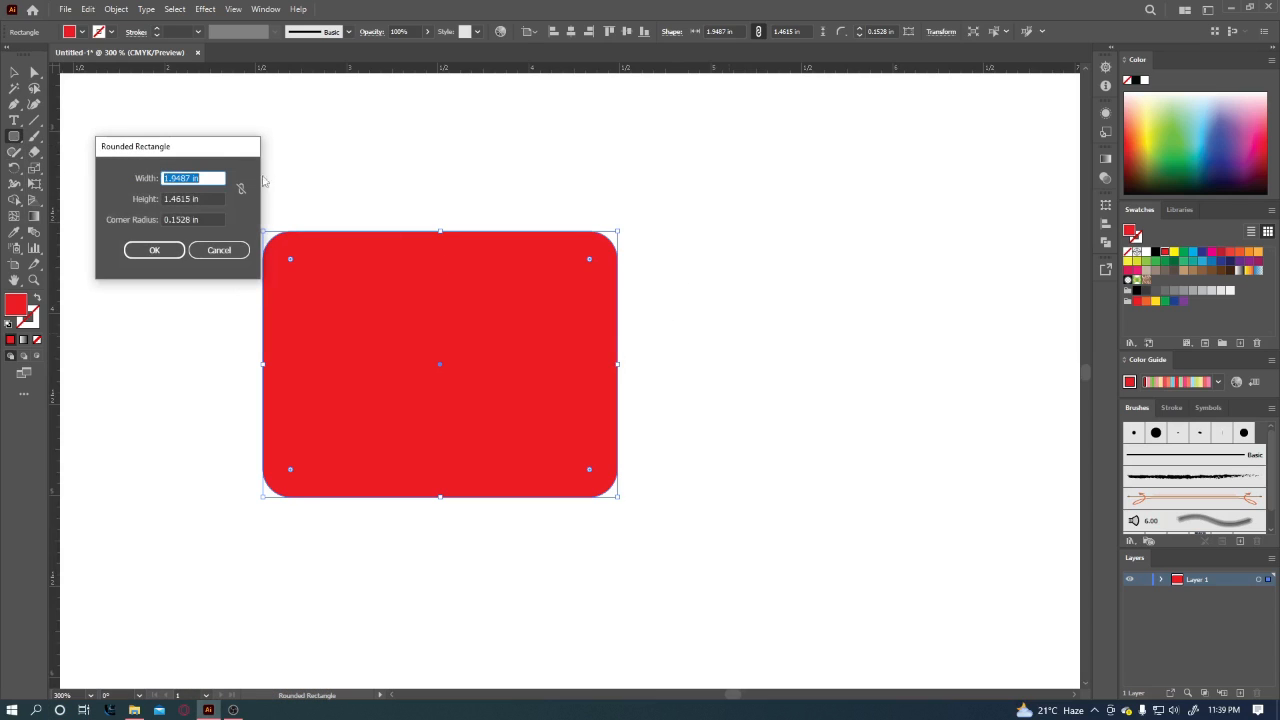
left_click_drag(204, 150, 371, 141)
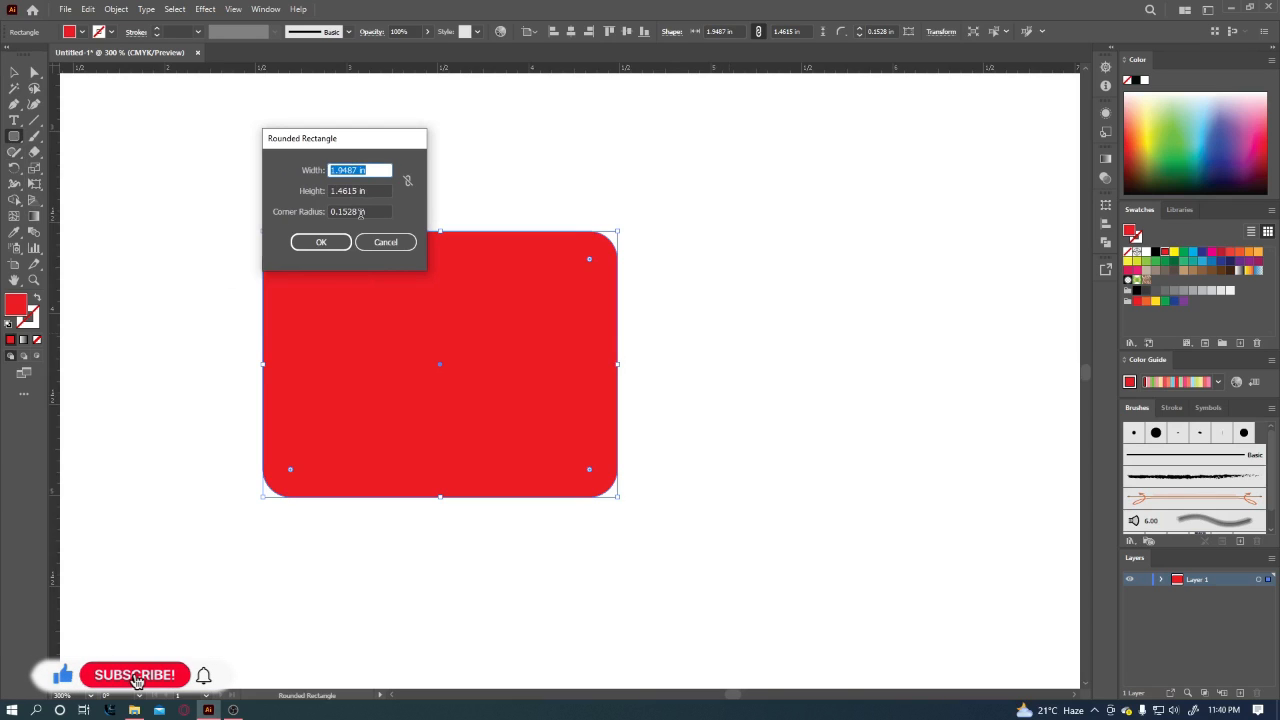
left_click(321, 242)
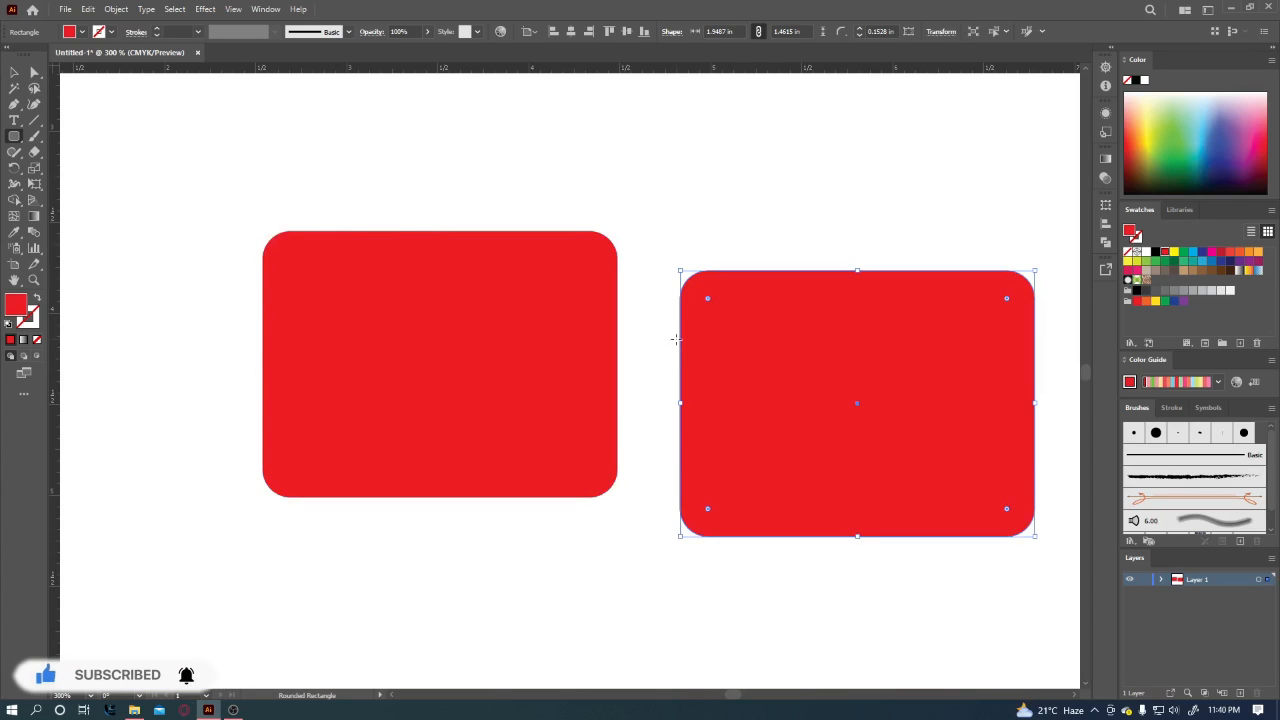
Switch to the Ellipse Tool and select both rounded rectangles.
left_click(14, 136)
left_click(70, 168)
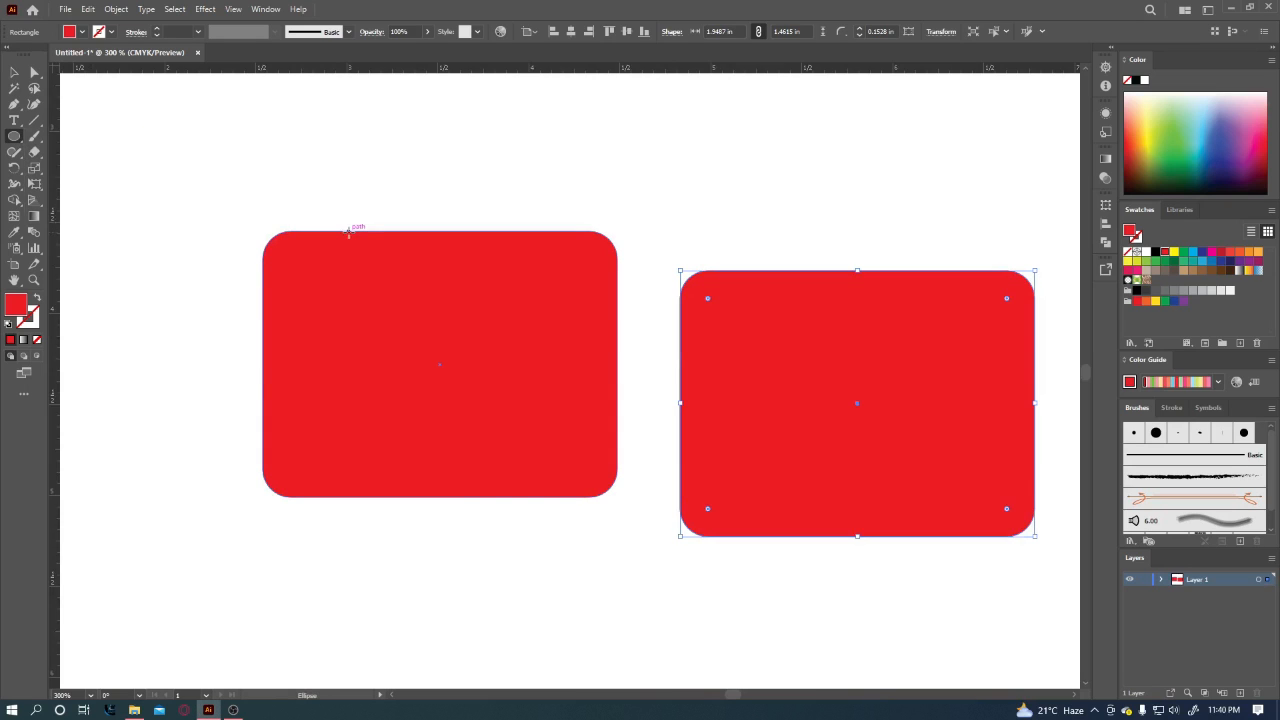
key("ctrl+a")
Delete the rounded rectangles and draw a tall and a wide red ellipse.
key("Delete")
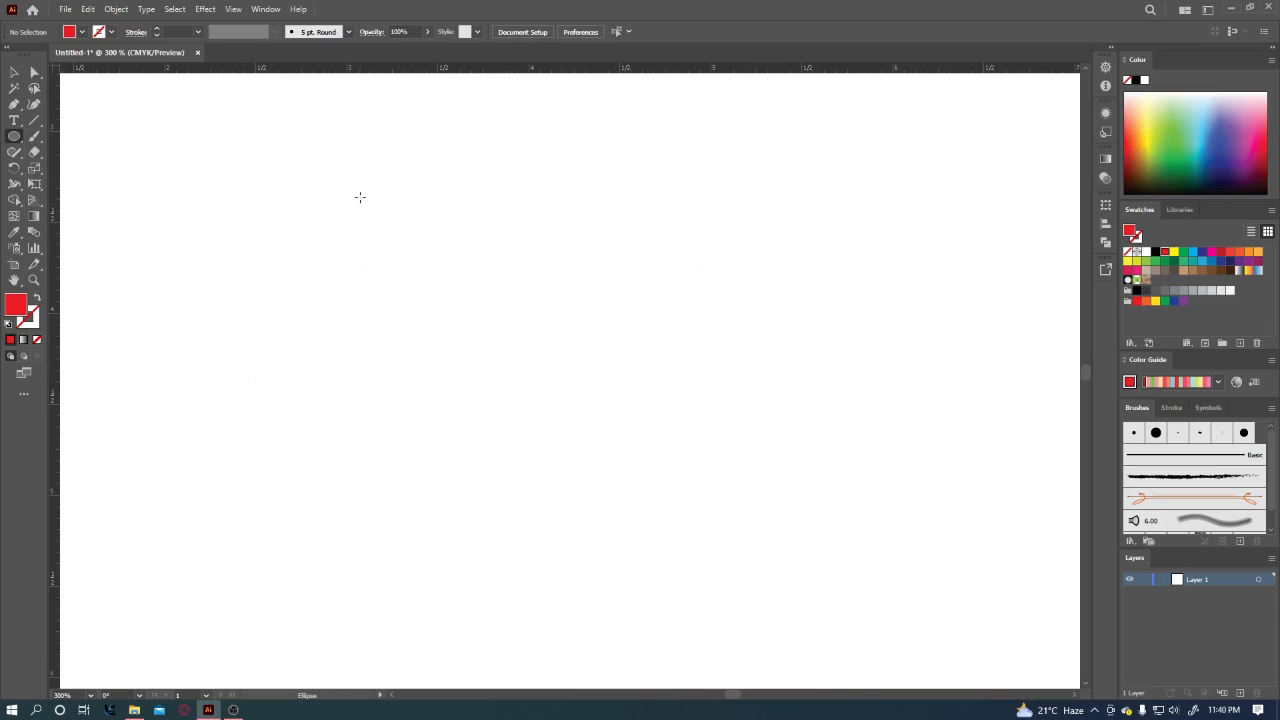
left_click_drag(360, 197, 461, 459)
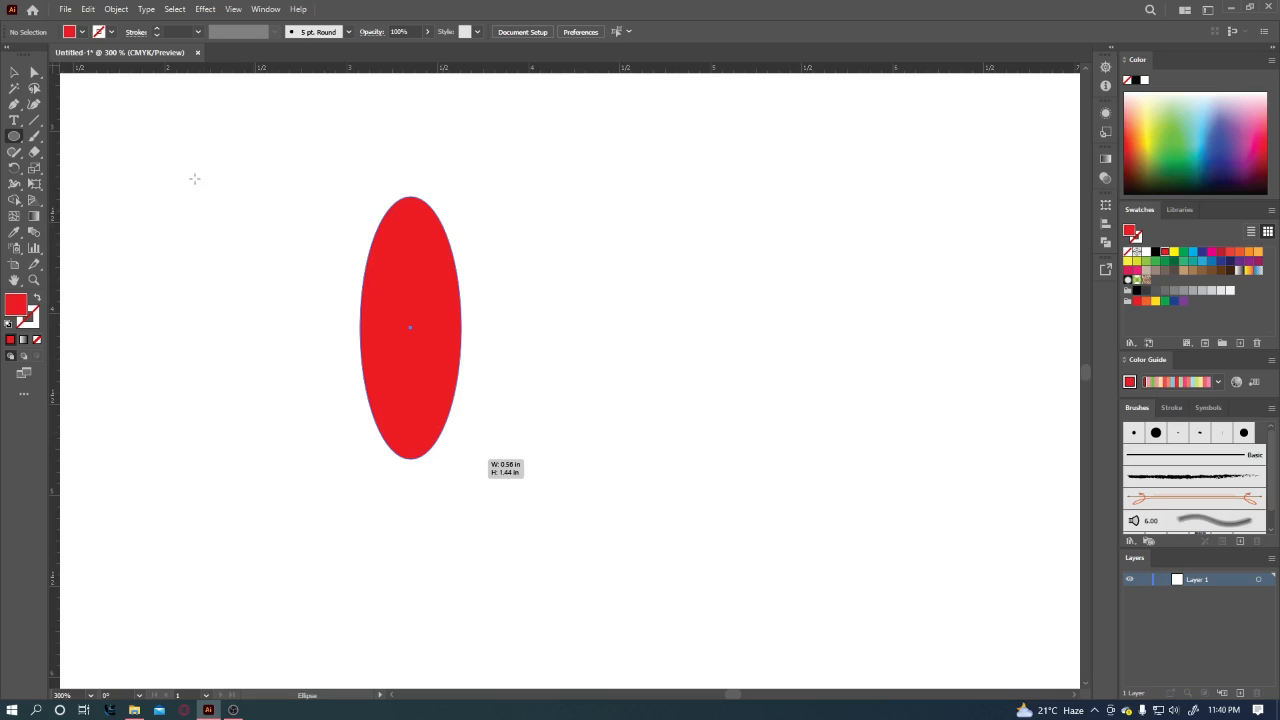
left_click_drag(184, 158, 392, 237)
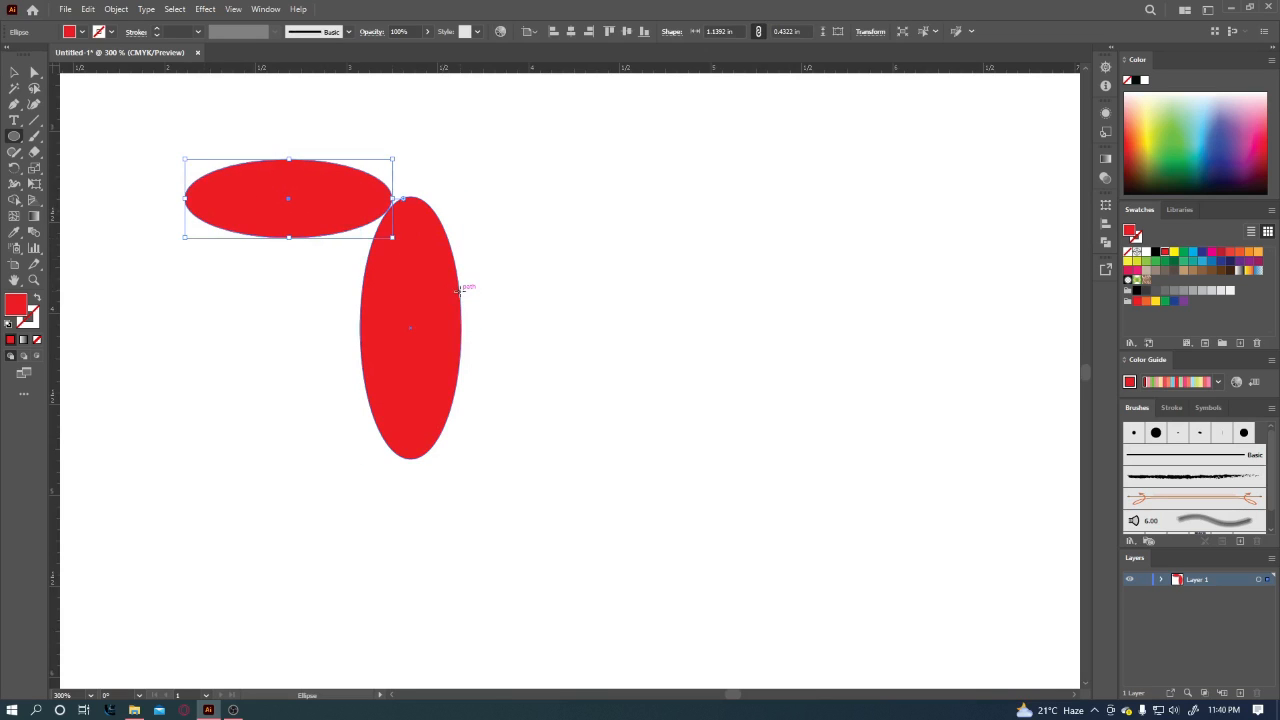
scroll(459, 290, "down", 2)
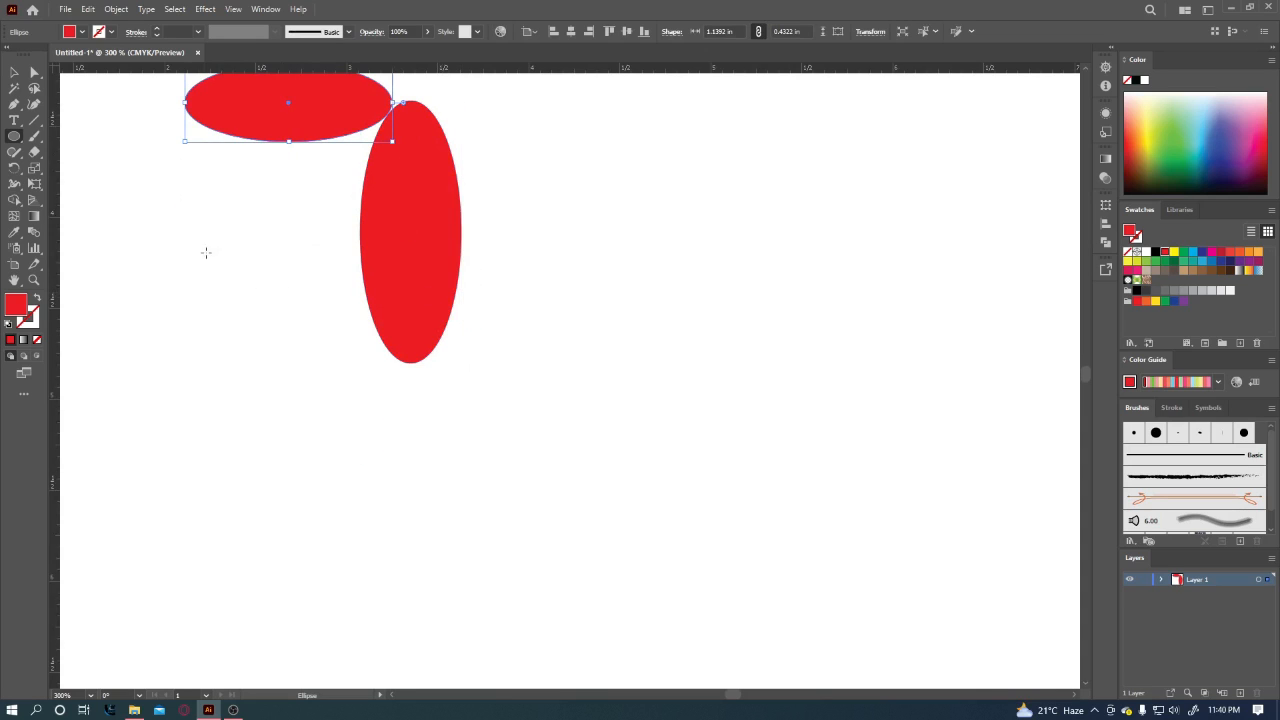
Draw a red circle with a small yellow circle on its top point.
left_click_drag(184, 222, 282, 398)
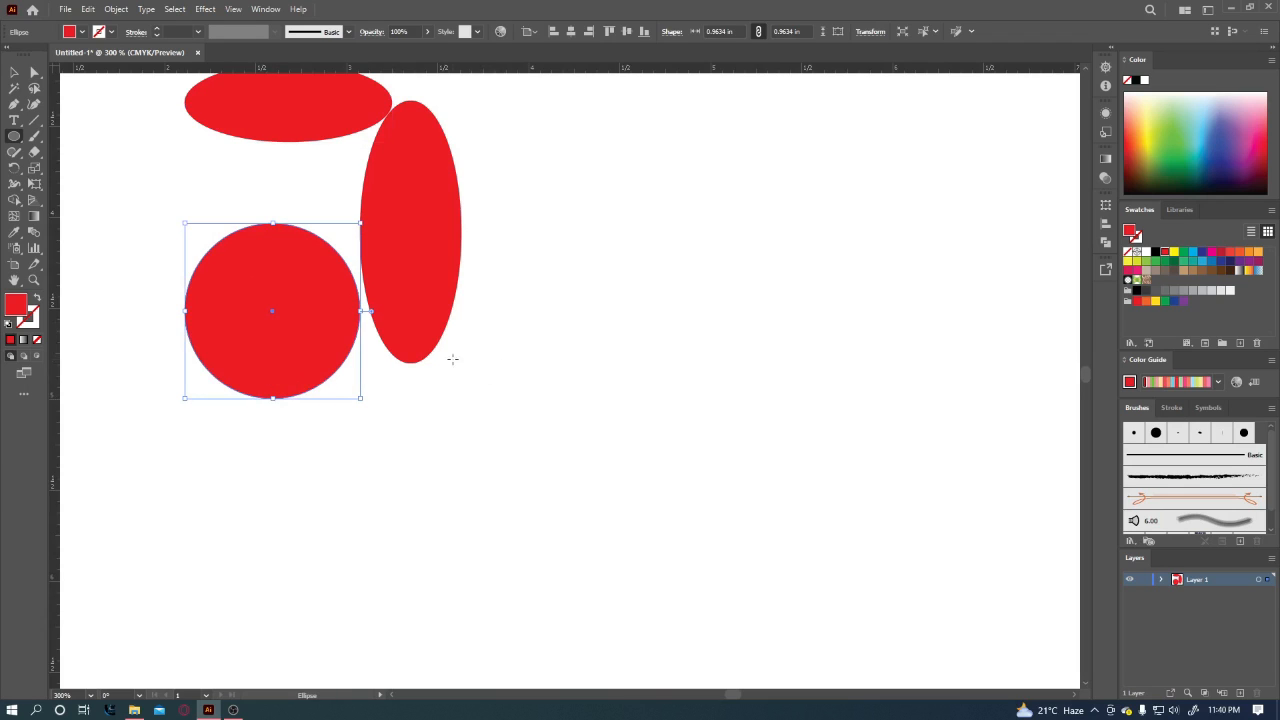
left_click_drag(535, 383, 594, 439)
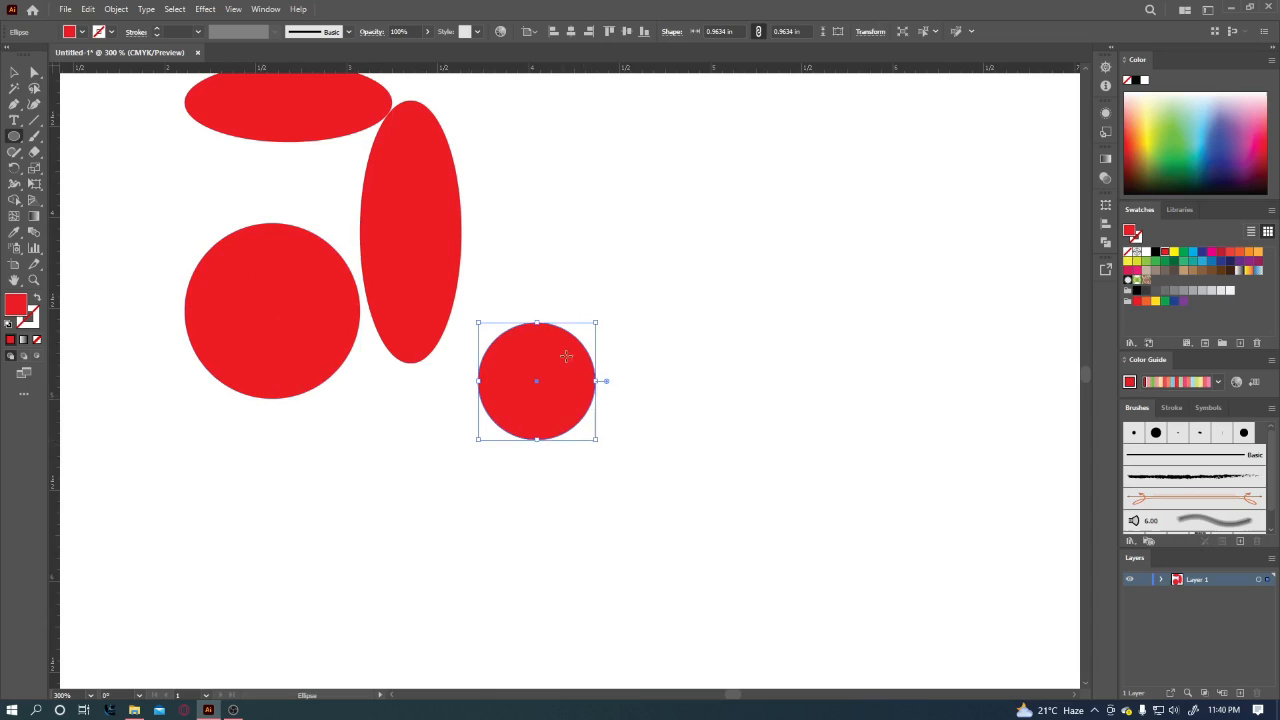
left_click(537, 307, "ctrl")
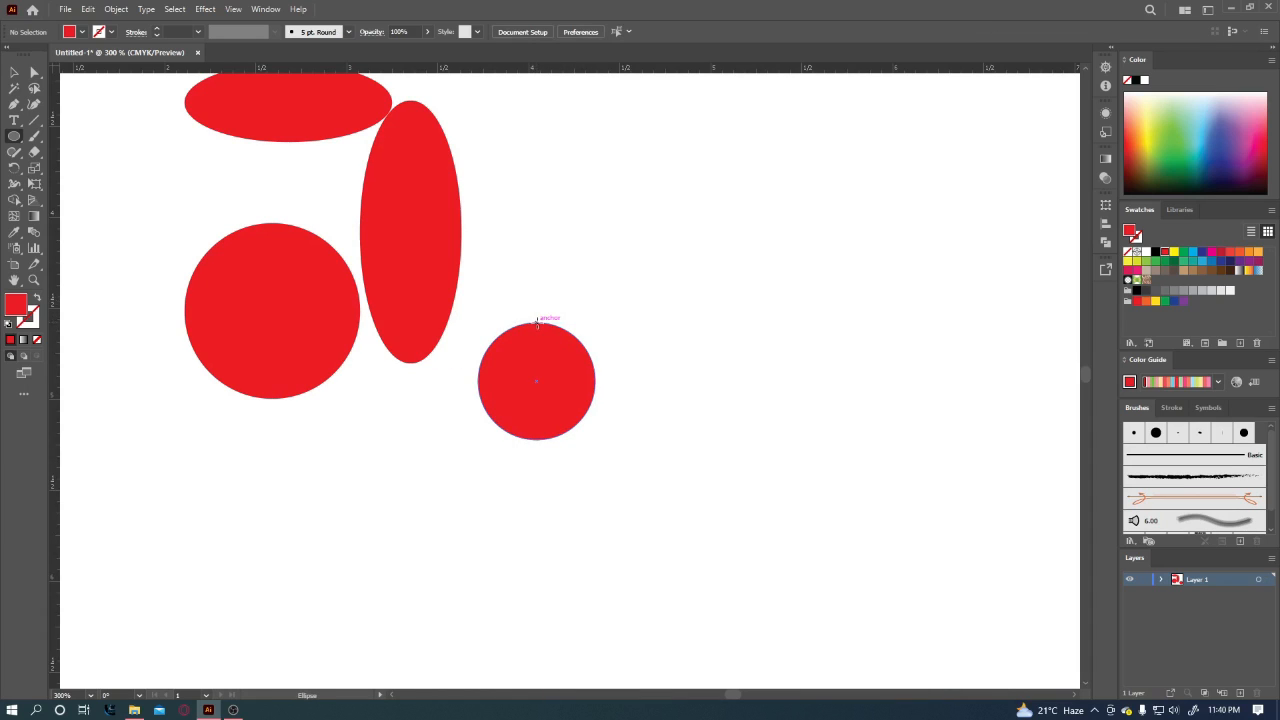
left_click_drag(537, 321, 578, 362)
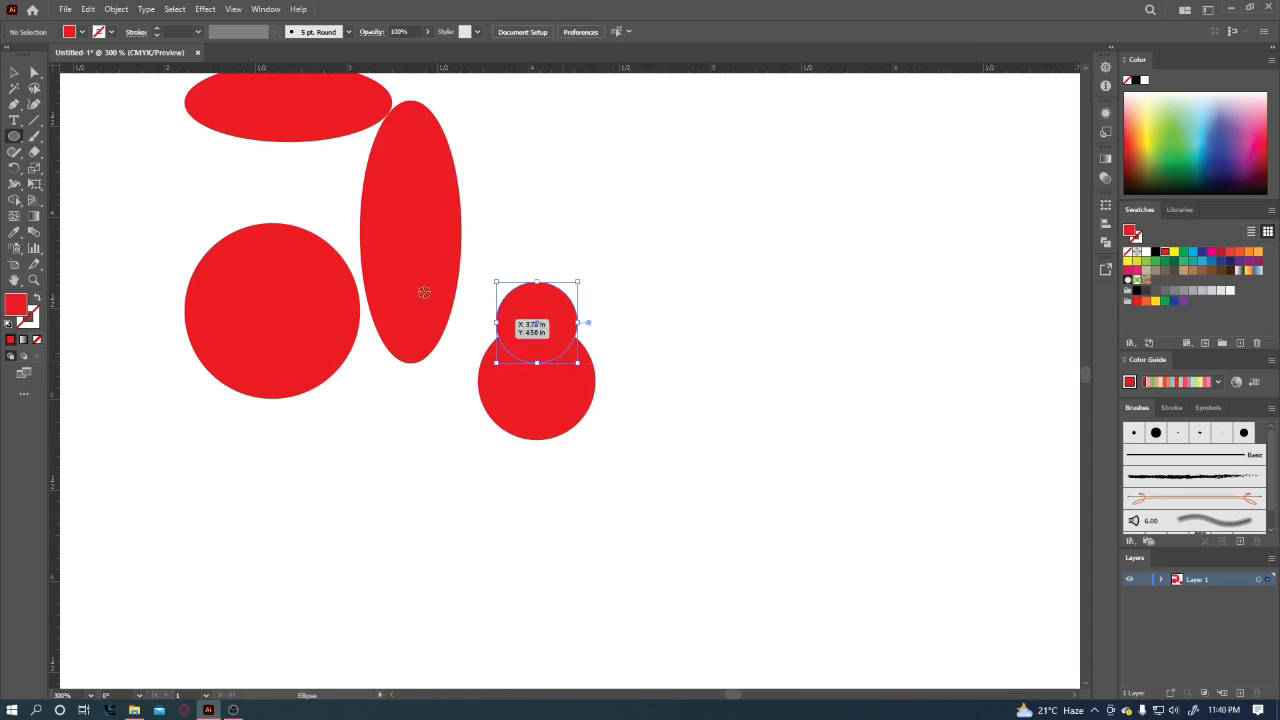
left_click(82, 31)
left_click(56, 55)
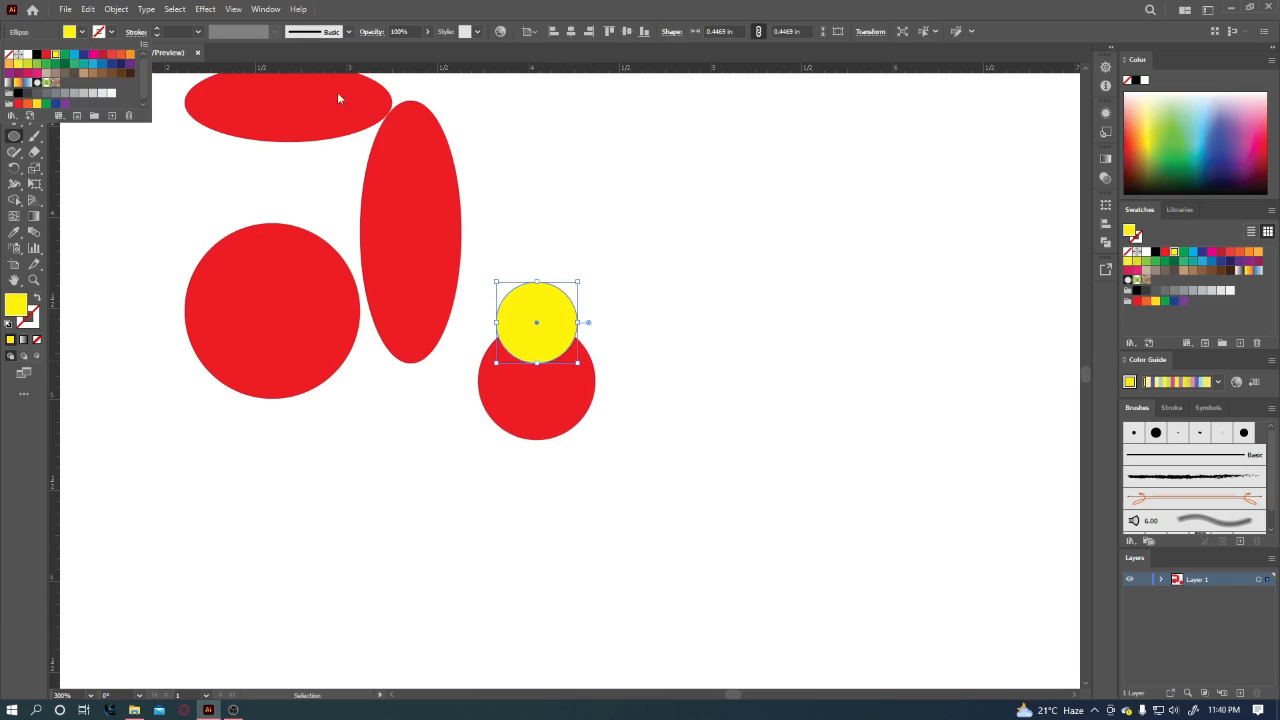
key("Escape")
Draw a yellow circle with a small centred circle, then delete all the artwork.
key("ctrl+shift+a")
scroll(601, 327, "up", 1)
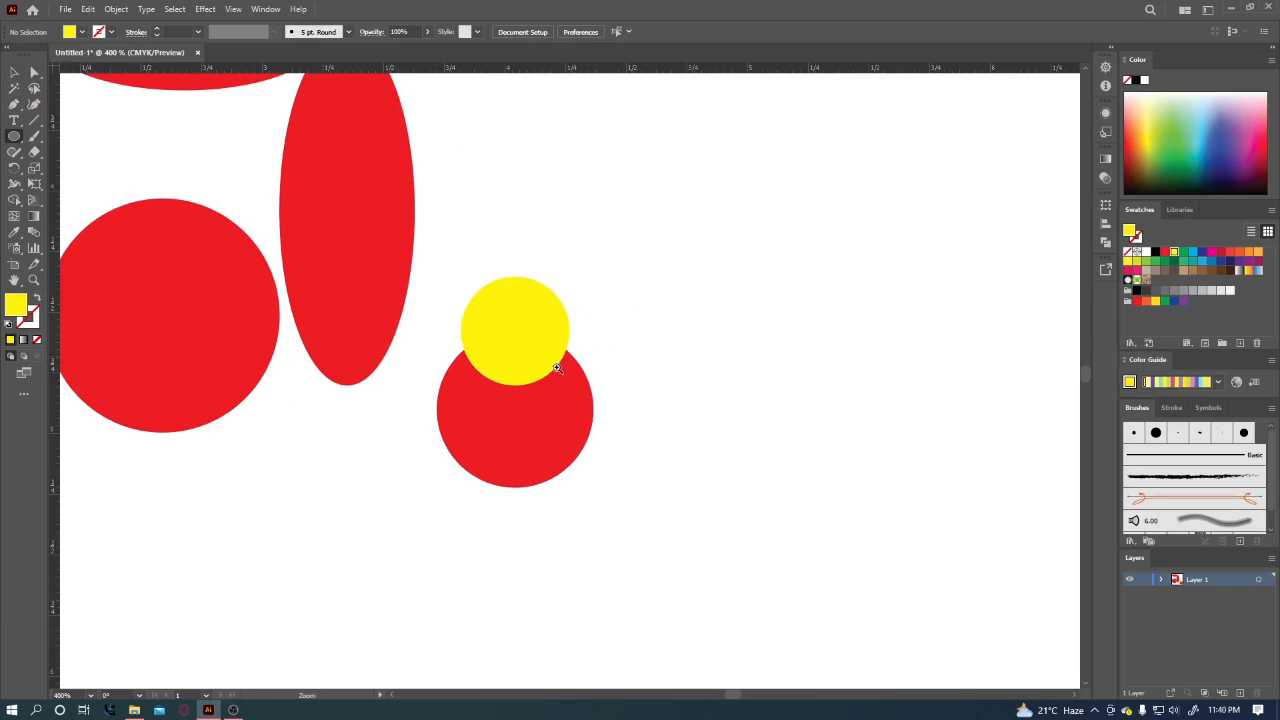
left_click_drag(501, 354, 548, 175)
left_click_drag(362, 322, 492, 452)
left_click(548, 438, "ctrl")
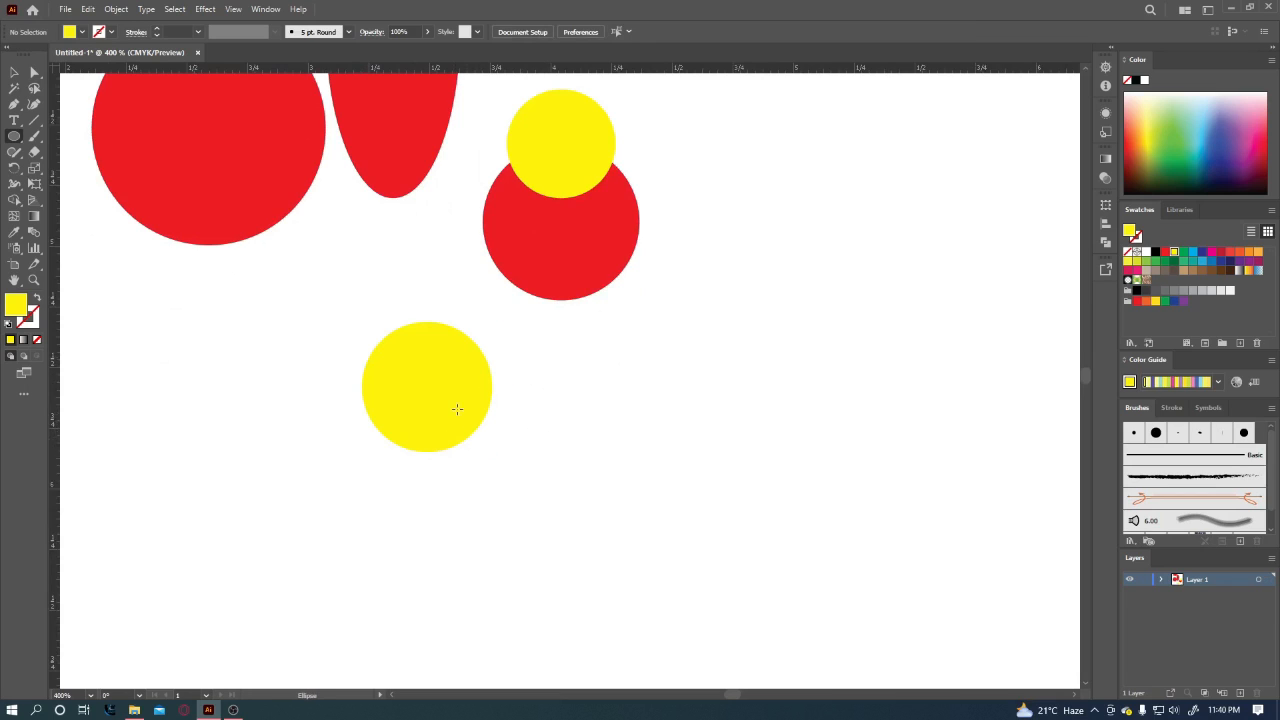
left_click_drag(428, 388, 467, 422)
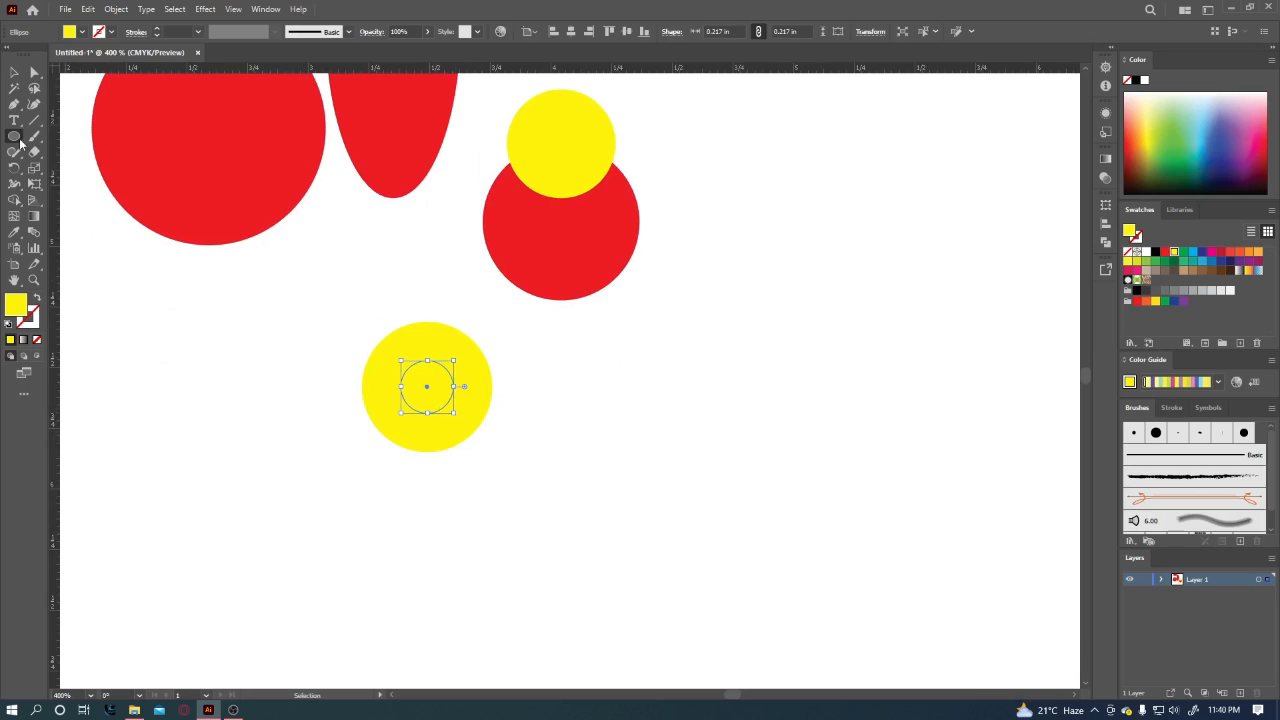
key("ctrl+a")
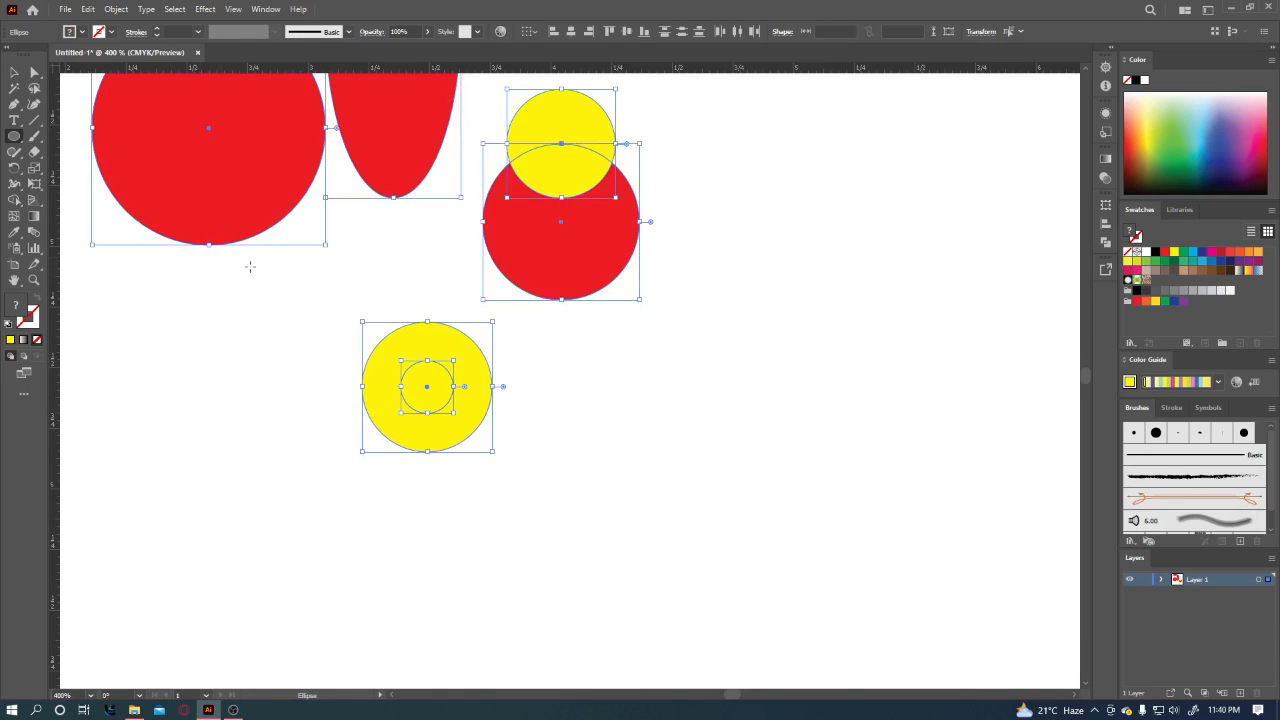
key("Delete")
Create a 1 in by 1 in yellow circle from the Ellipse dialog and nudge it up-left.
left_click(262, 234)
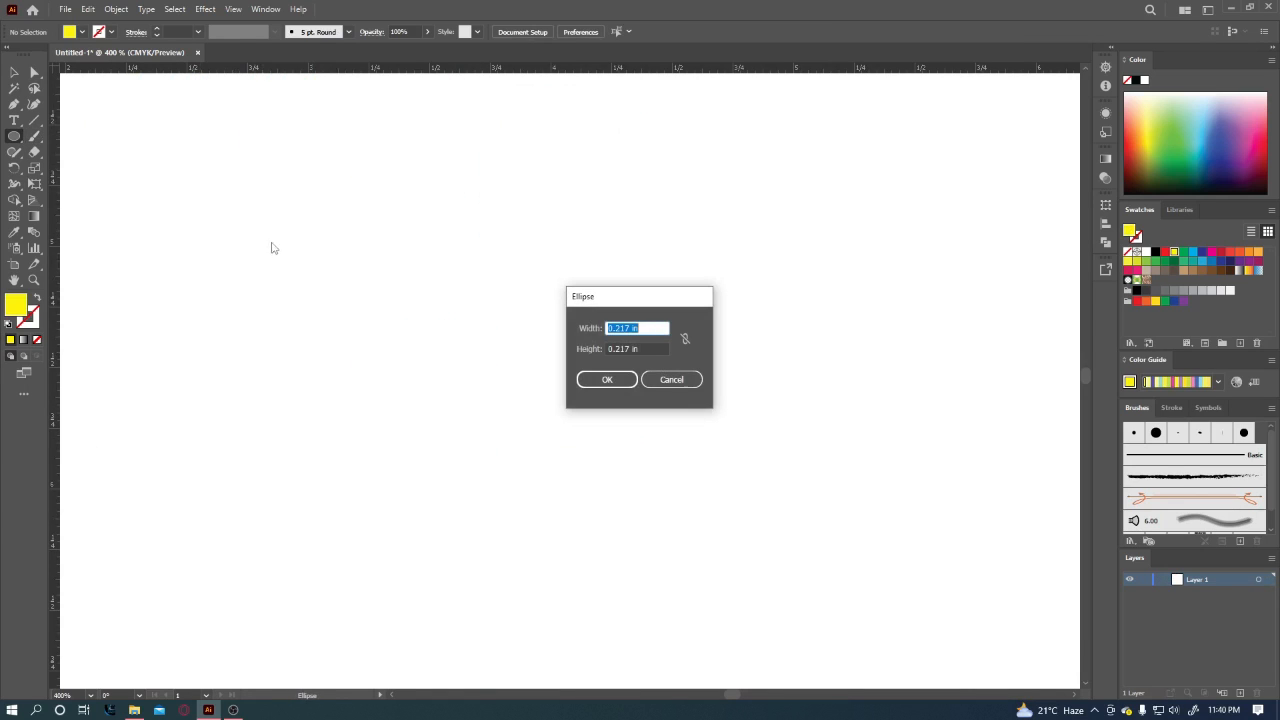
left_click_drag(660, 300, 322, 155)
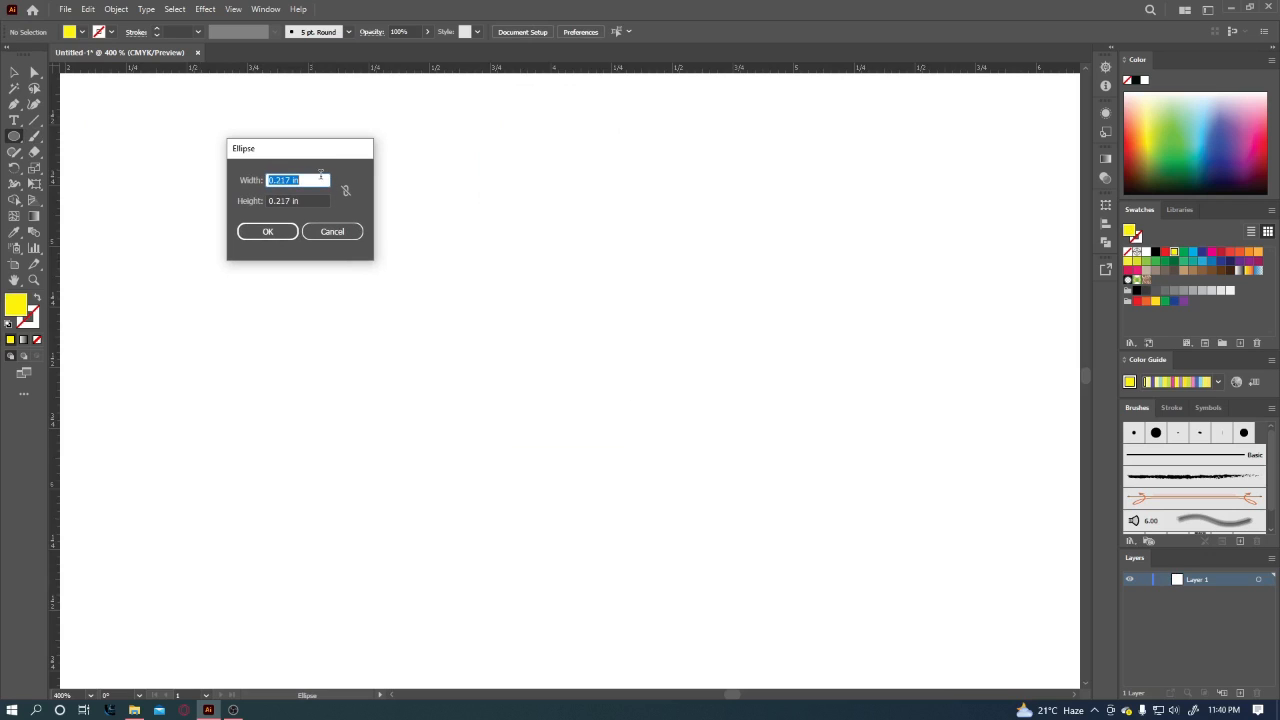
key("Tab")
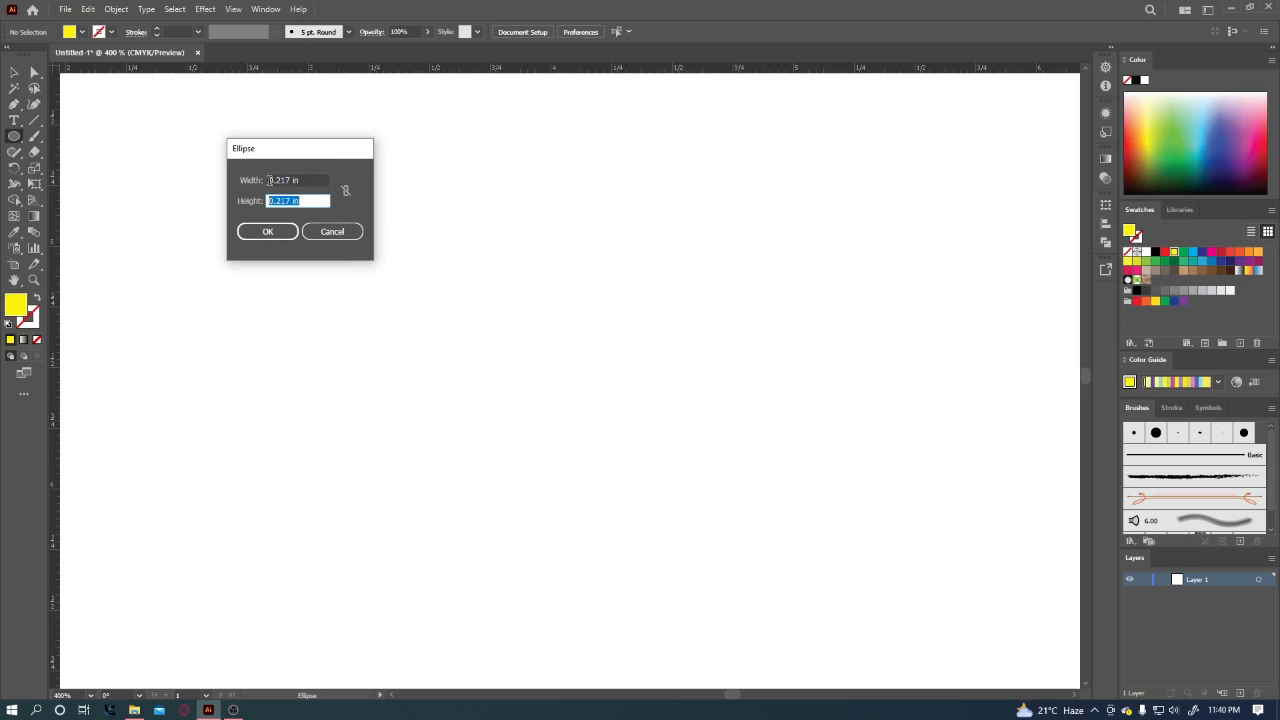
left_click(291, 178)
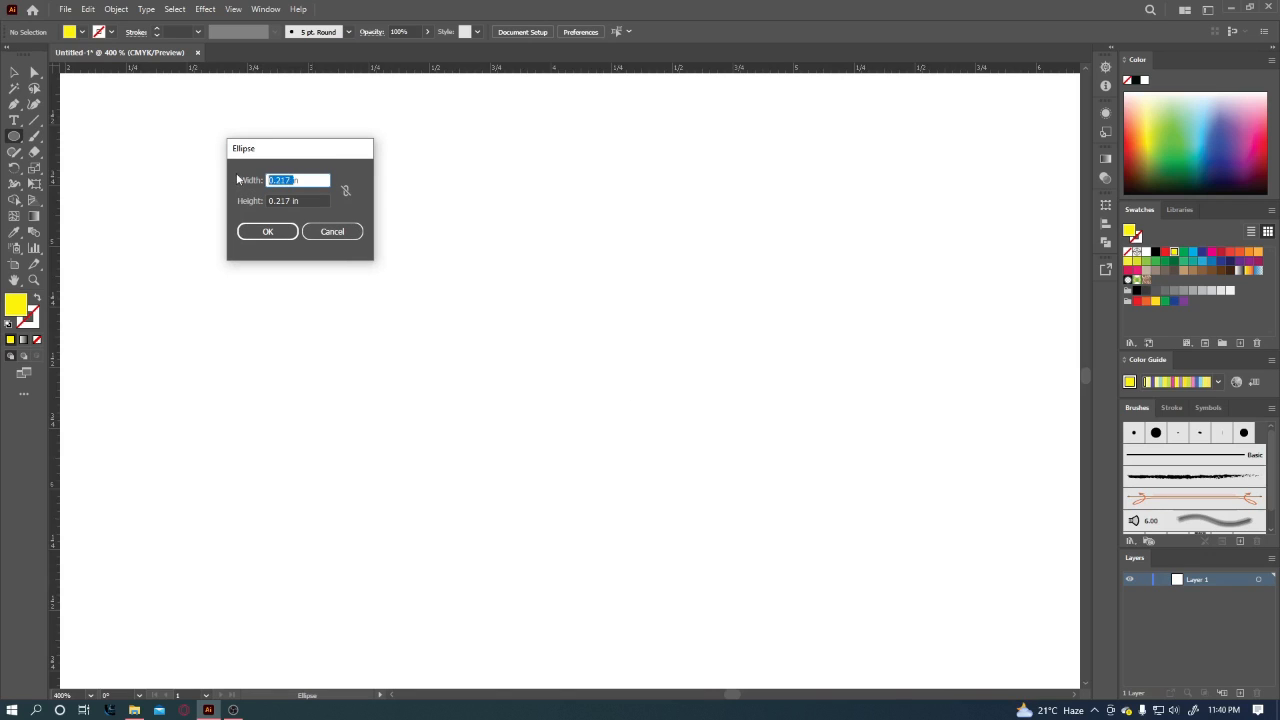
type("1")
key("Tab")
type("1")
left_click(280, 230)
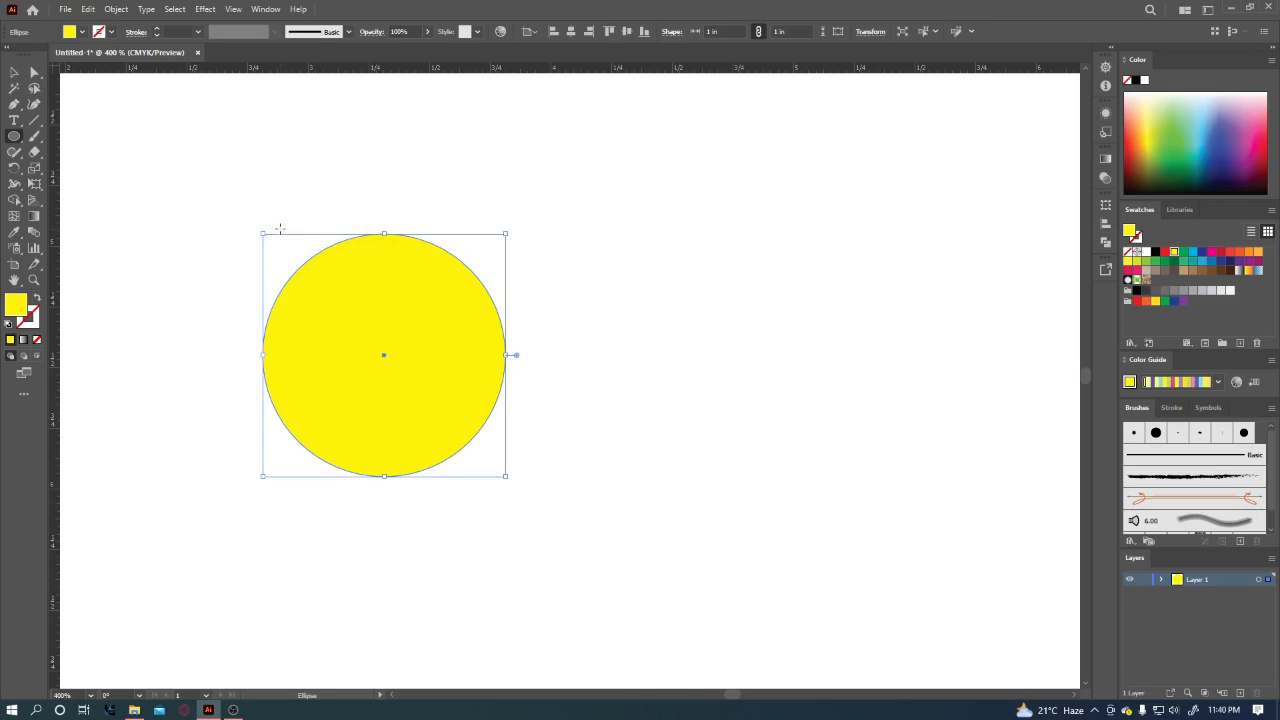
left_click(14, 72)
left_click_drag(397, 331, 330, 313)
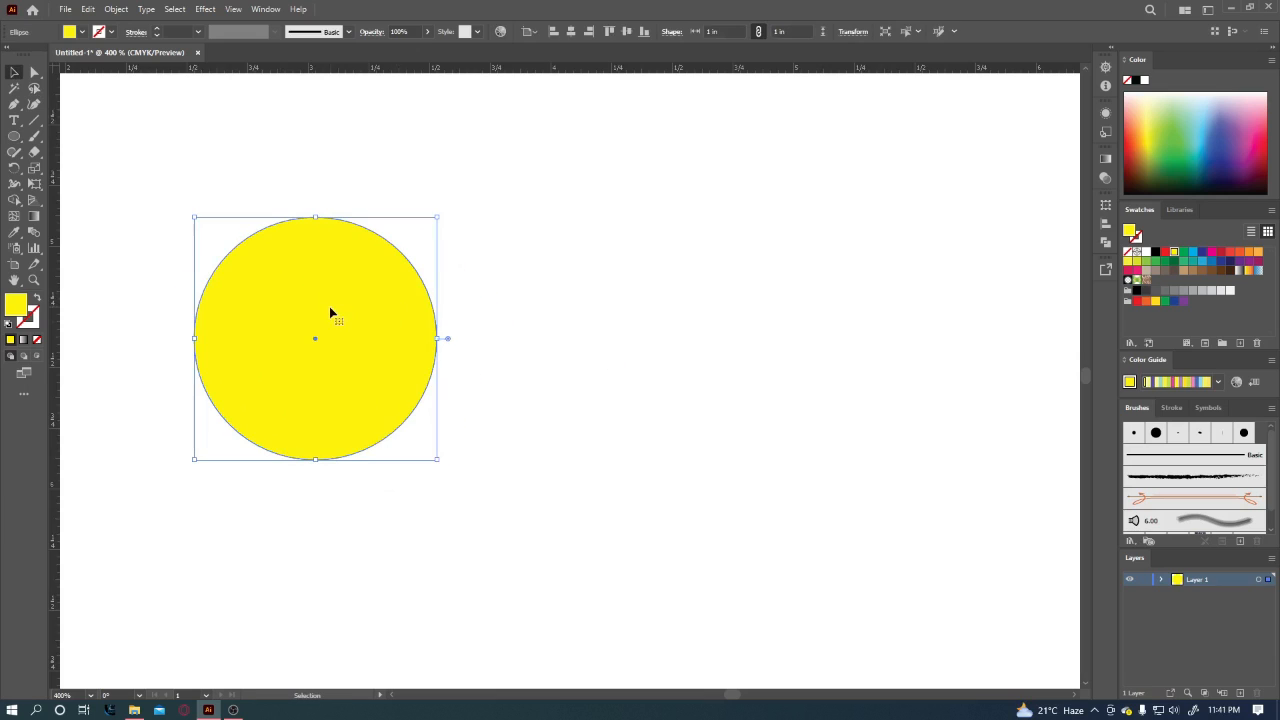
Choose the Polygon Tool and delete the yellow circle.
left_click(14, 137)
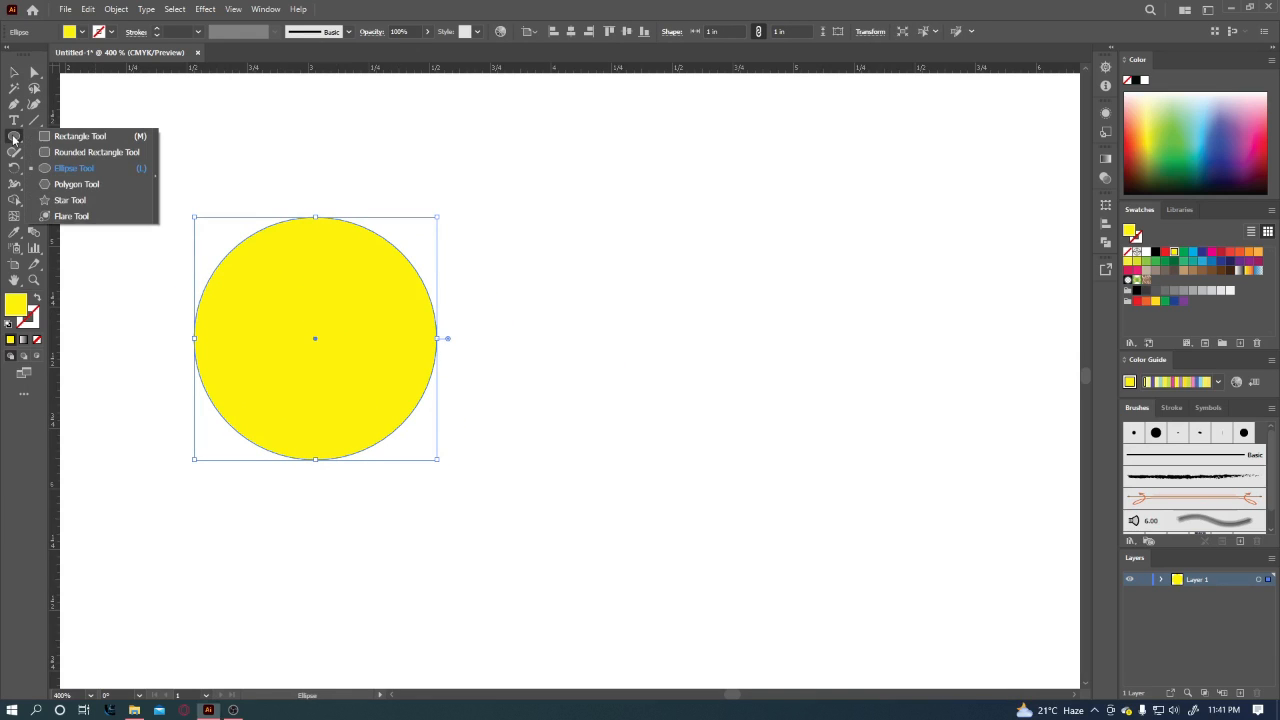
left_click(66, 185)
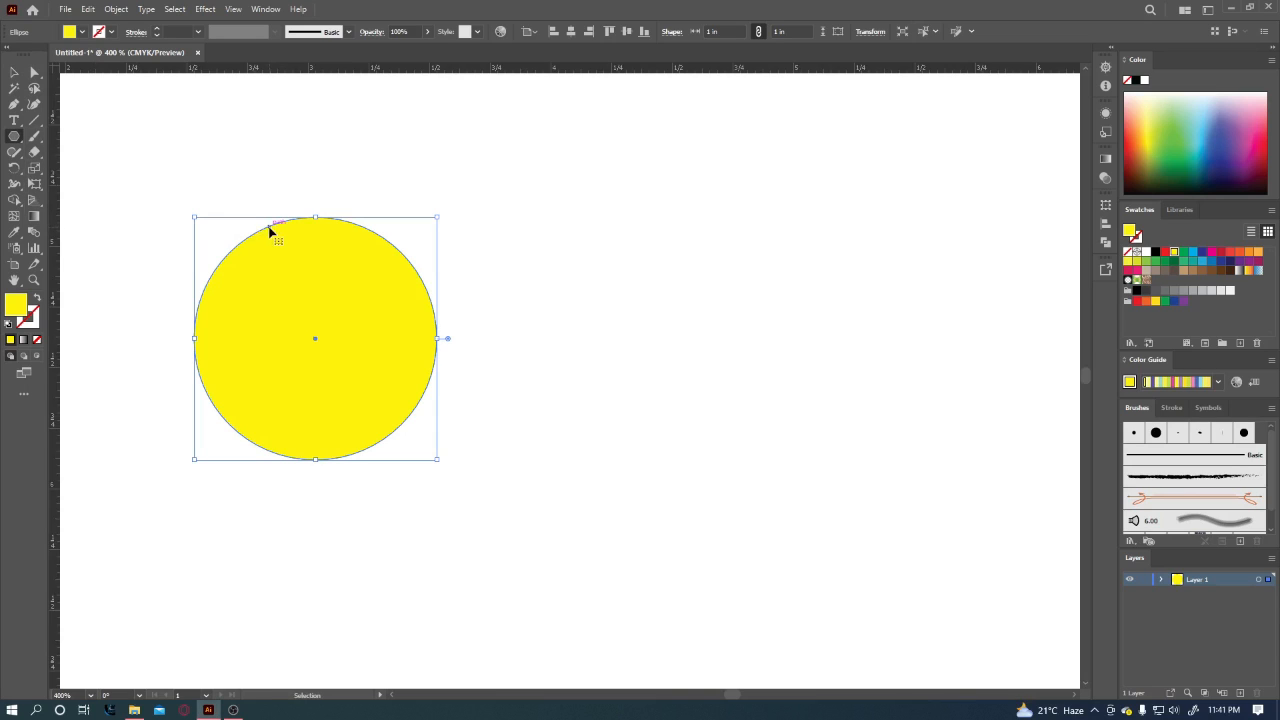
key("Delete")
Draw two practice hexagons, adjusting sides with the arrow keys, then delete both.
left_click_drag(302, 241, 312, 293)
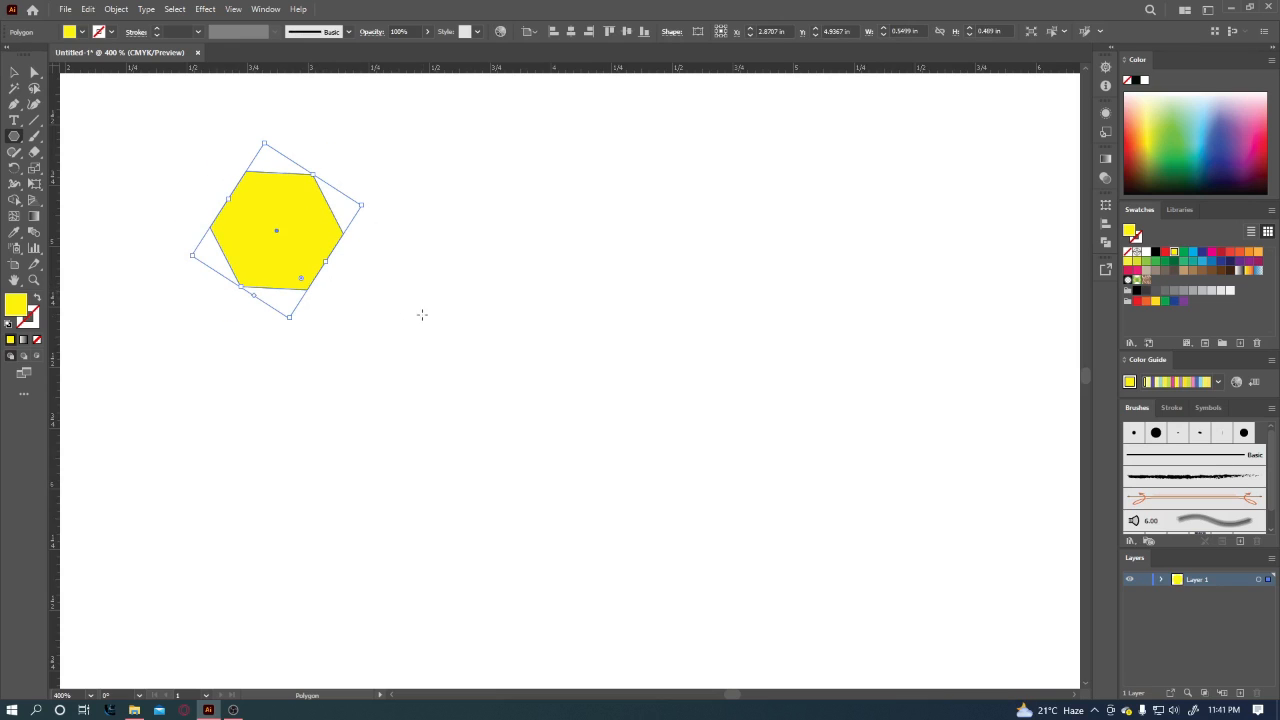
left_click_drag(460, 297, 497, 382)
key("Up")
key("Up")
key("Up")
key("Down")
key("Down")
key("Down")
key("Down")
key("Down")
key("Down")
key("Up")
key("Up")
key("Up")
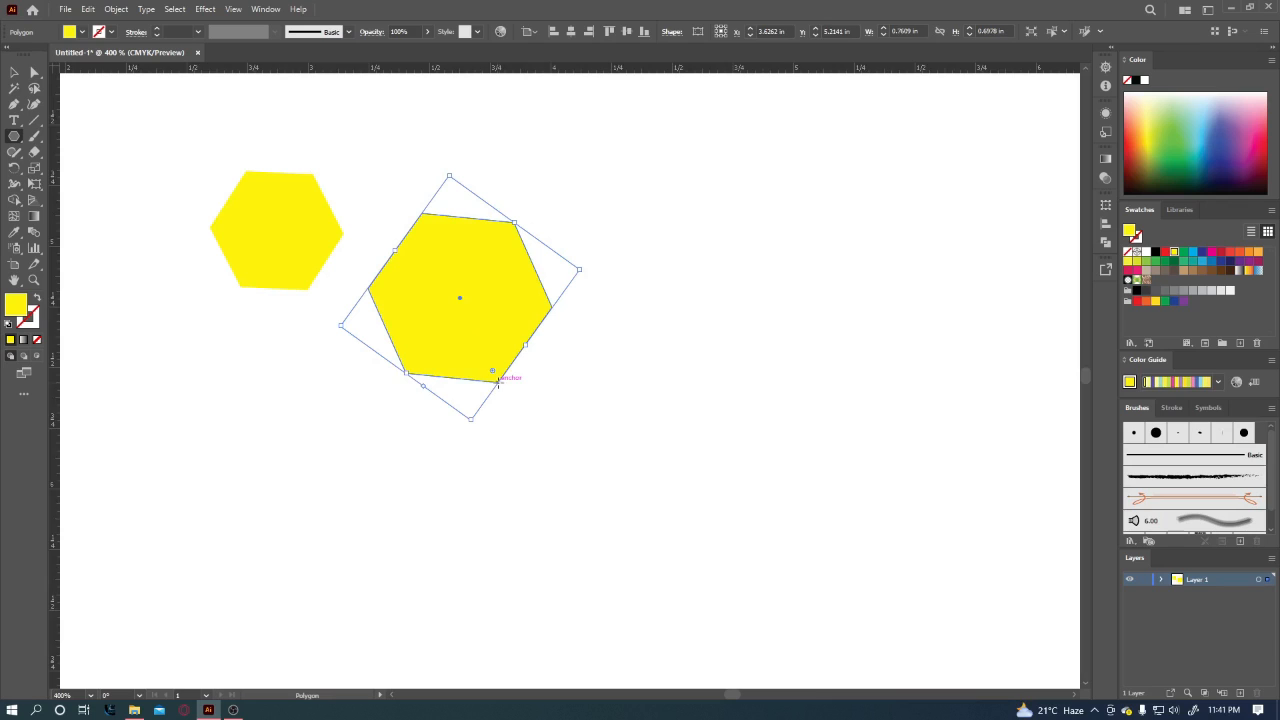
key("ctrl+a")
key("Delete")
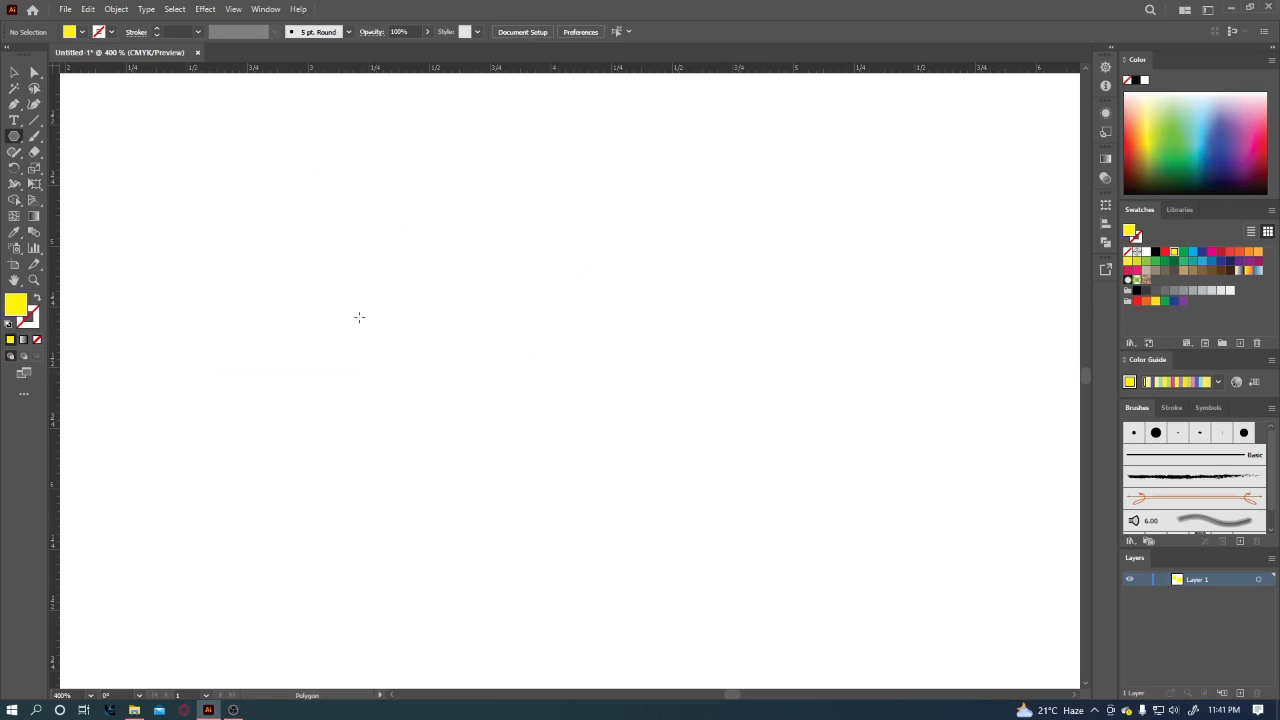
Create a yellow 10-sided polygon with a 1 in radius, then zoom out and deselect it.
left_click(352, 290)
left_click_drag(533, 139, 369, 145)
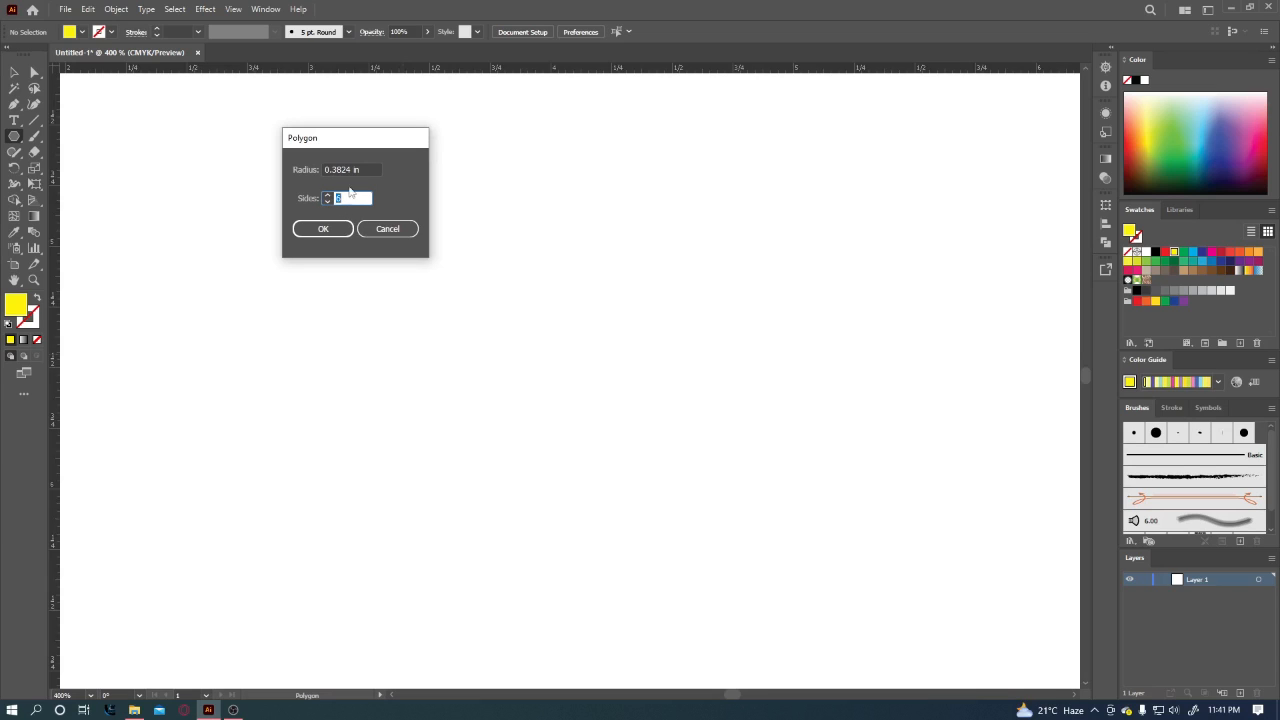
left_click_drag(354, 170, 333, 170)
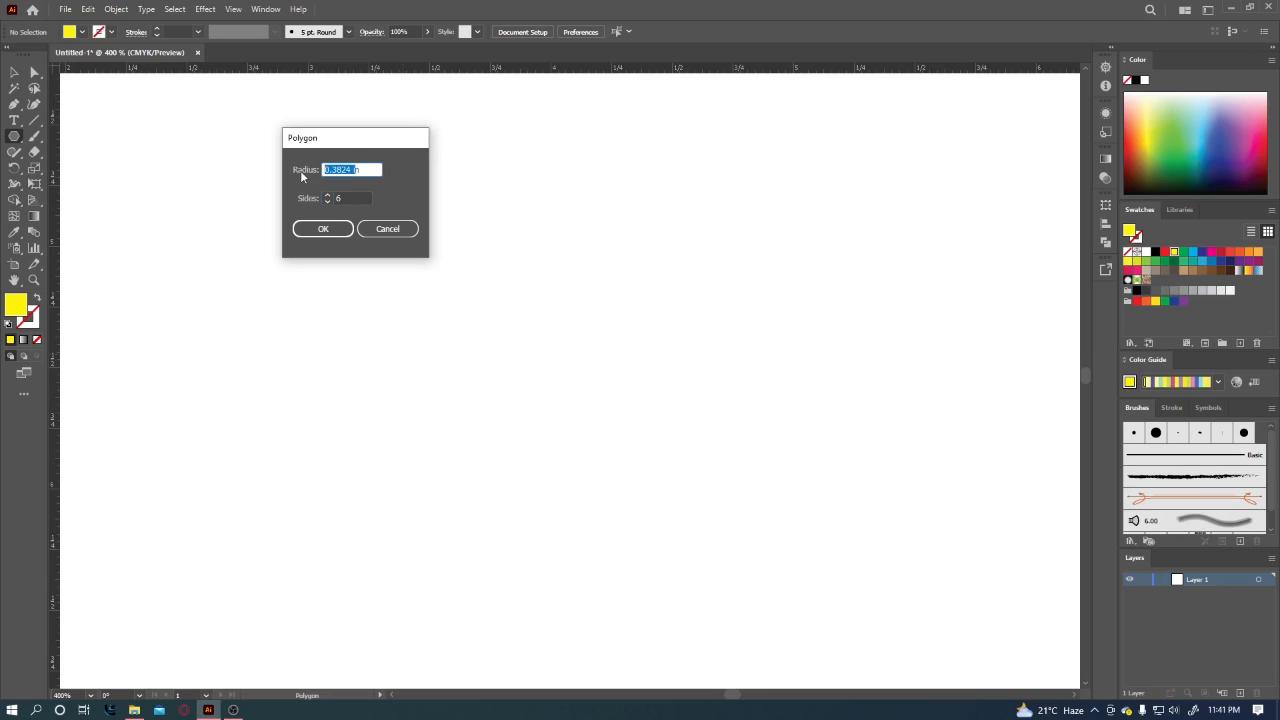
type("2")
key("Tab")
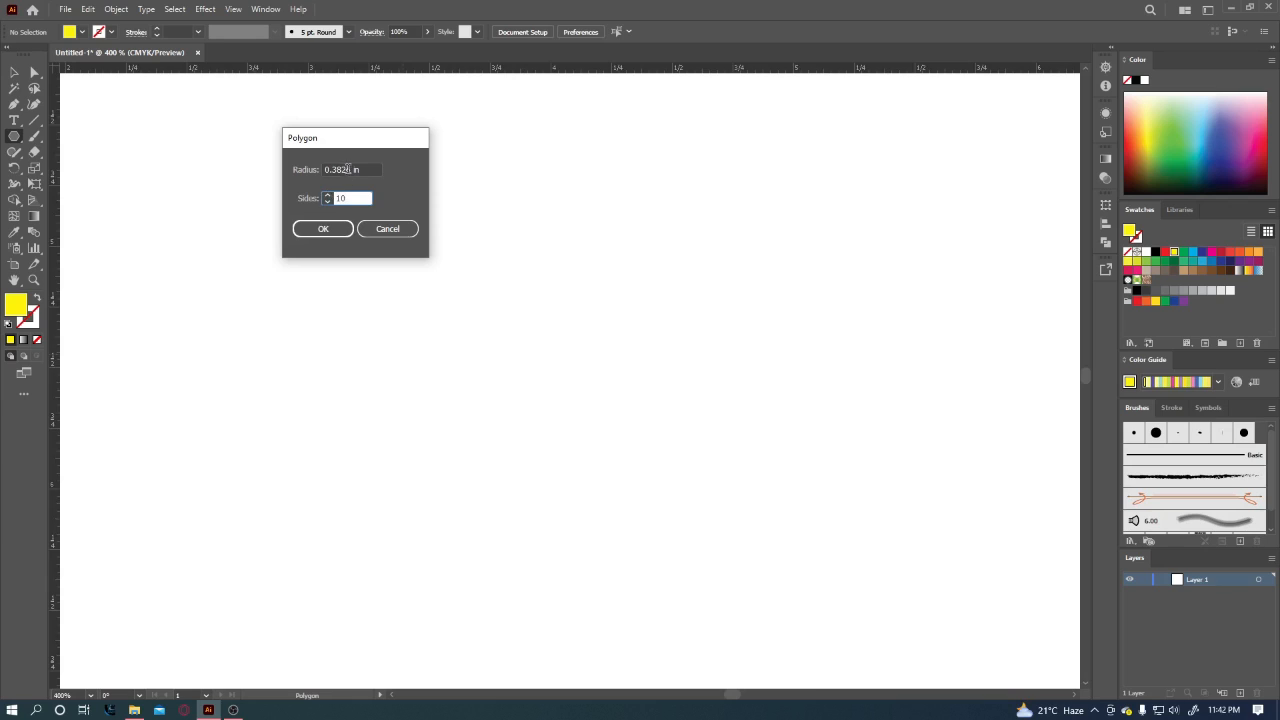
left_click_drag(350, 170, 312, 170)
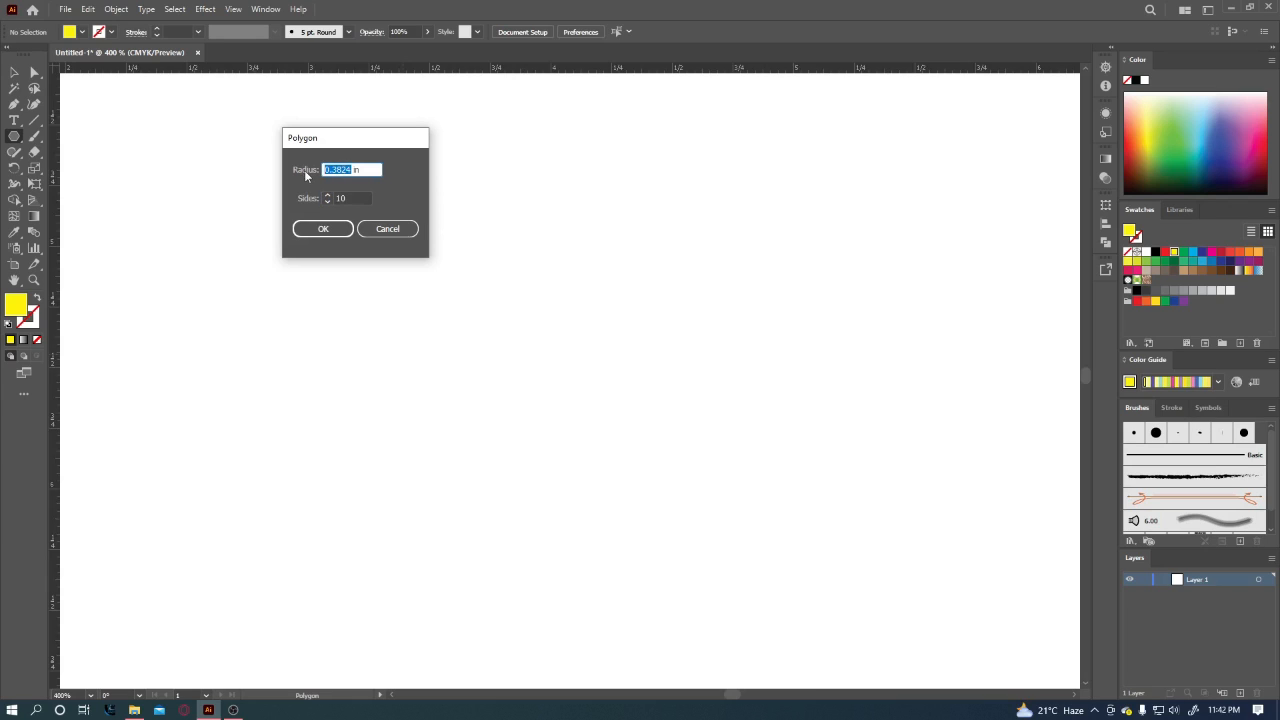
type("1")
left_click(331, 230)
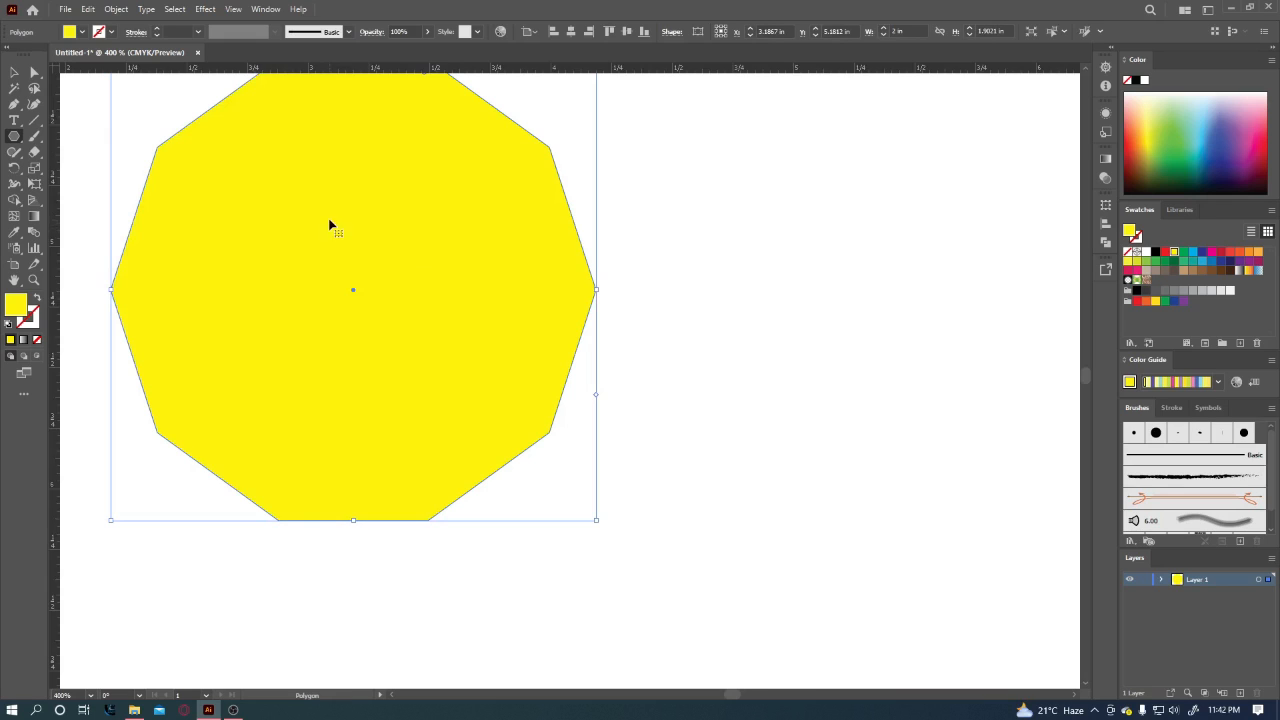
key("ctrl+minus")
key("ctrl+minus")
key("v")
left_click(630, 315)
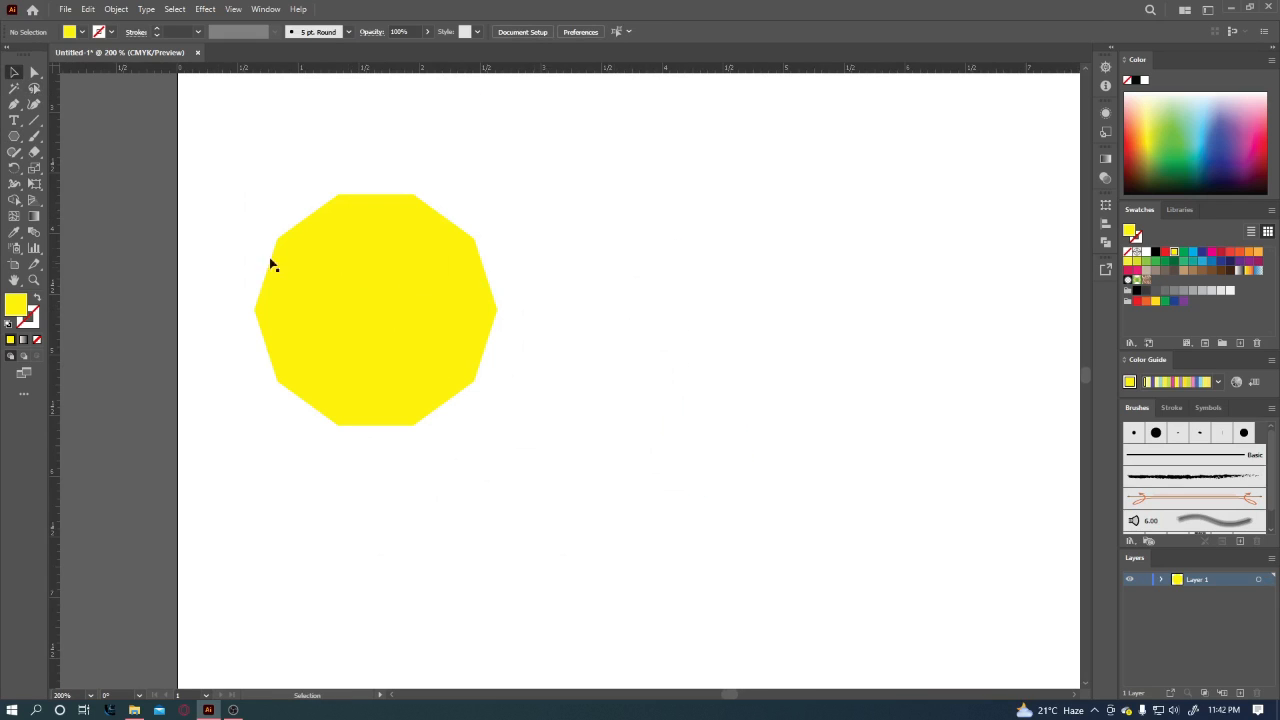
Switch to the Star tool and delete the ten-sided polygon.
left_click(14, 137)
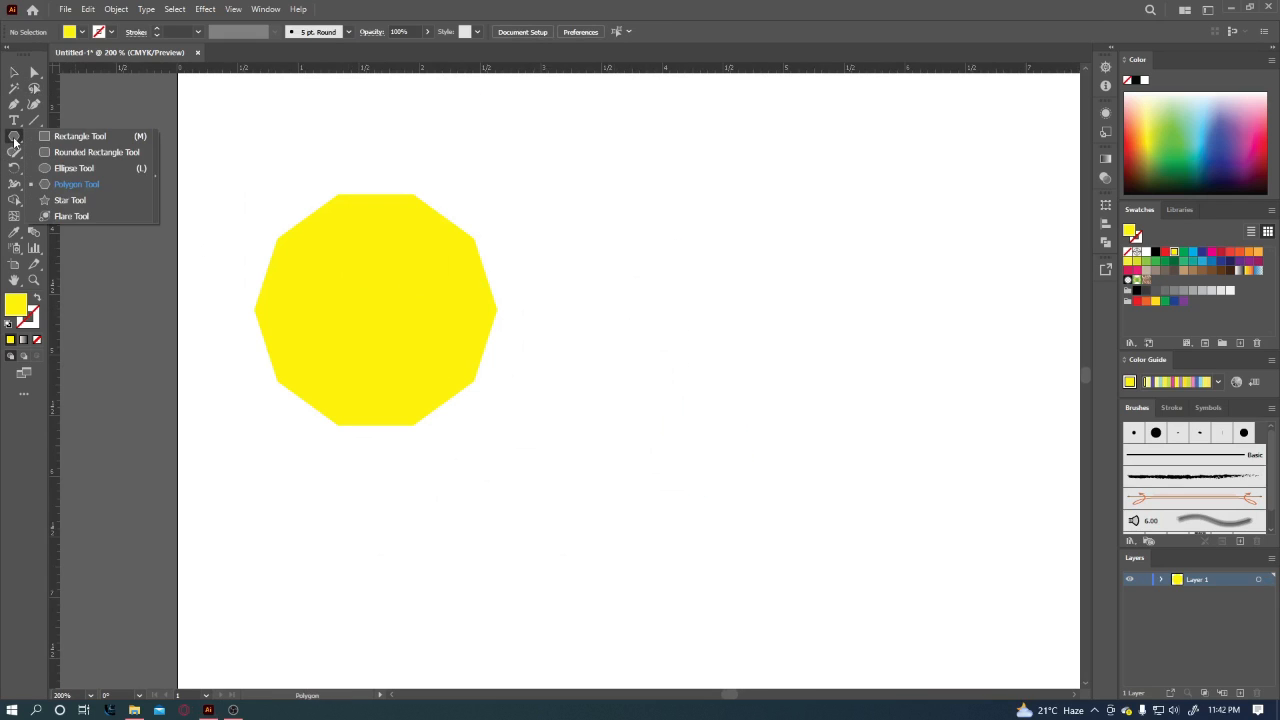
left_click(72, 200)
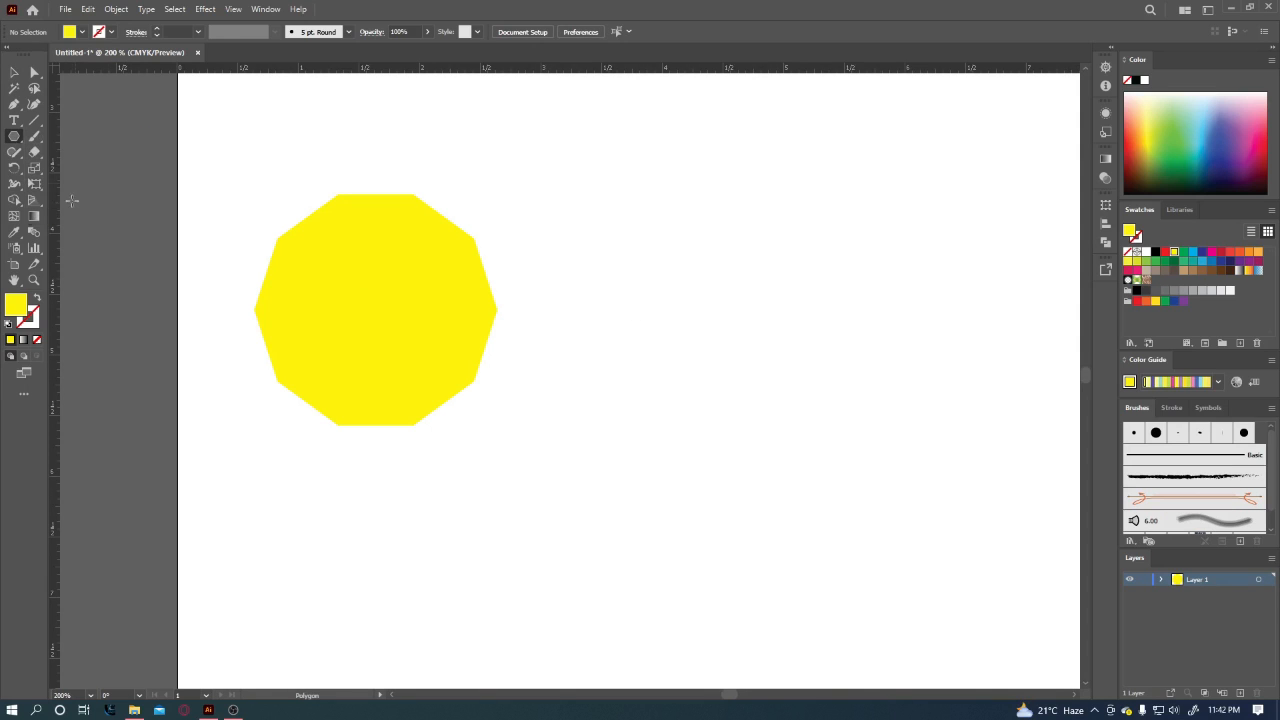
left_click(395, 253, "ctrl")
key("Delete")
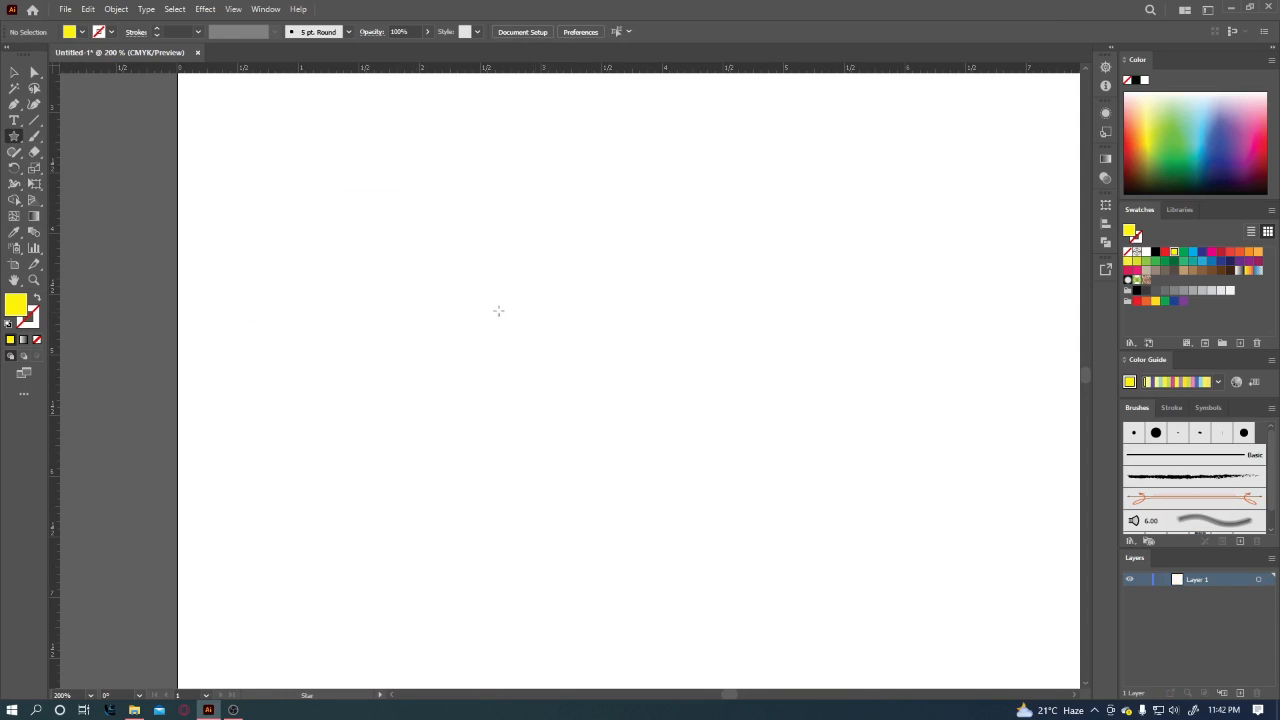
Drag out a yellow five-pointed star about 1.29 x 1.22 in, adjusting points with arrow keys.
mouse_move(467, 296)
left_mouse_down()
mouse_move(528, 362)
mouse_move(508, 359)
mouse_move(515, 370)
left_mouse_up()
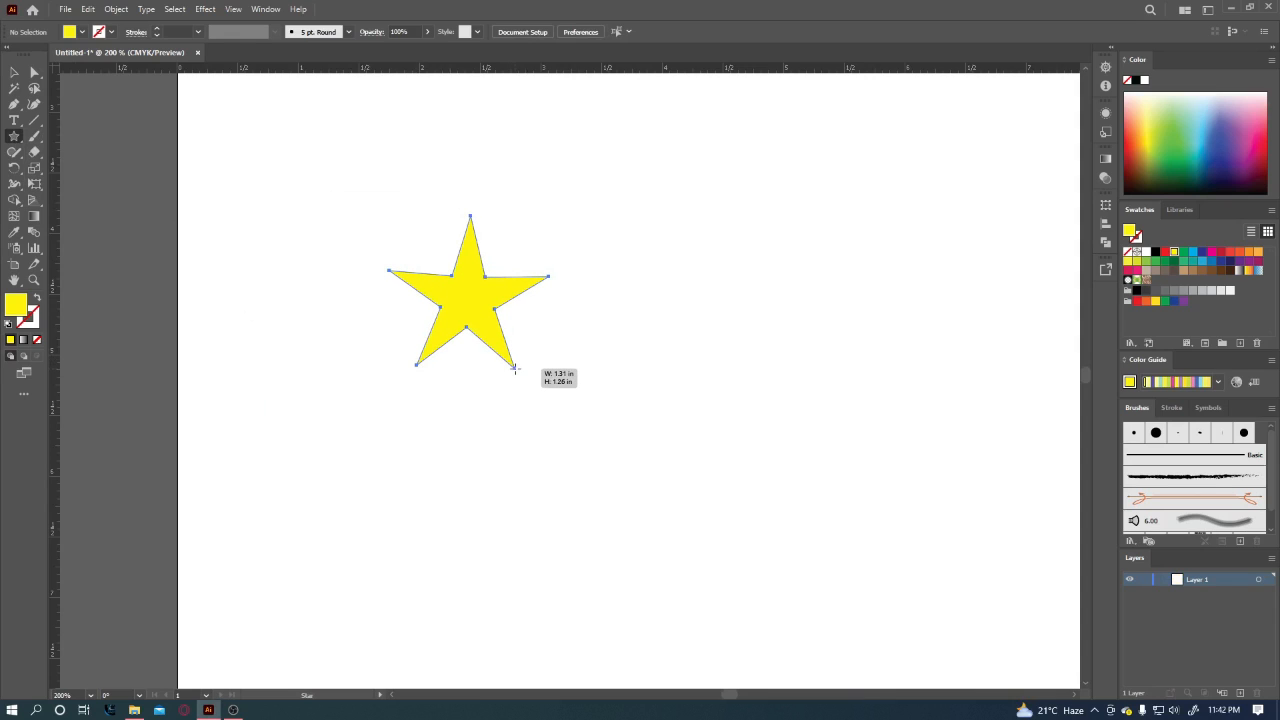
key("Up")
left_click_drag(515, 369, 515, 370)
key("Up")
key("Up")
key("Down")
key("Down")
key("Down")
key("Down")
key("Down")
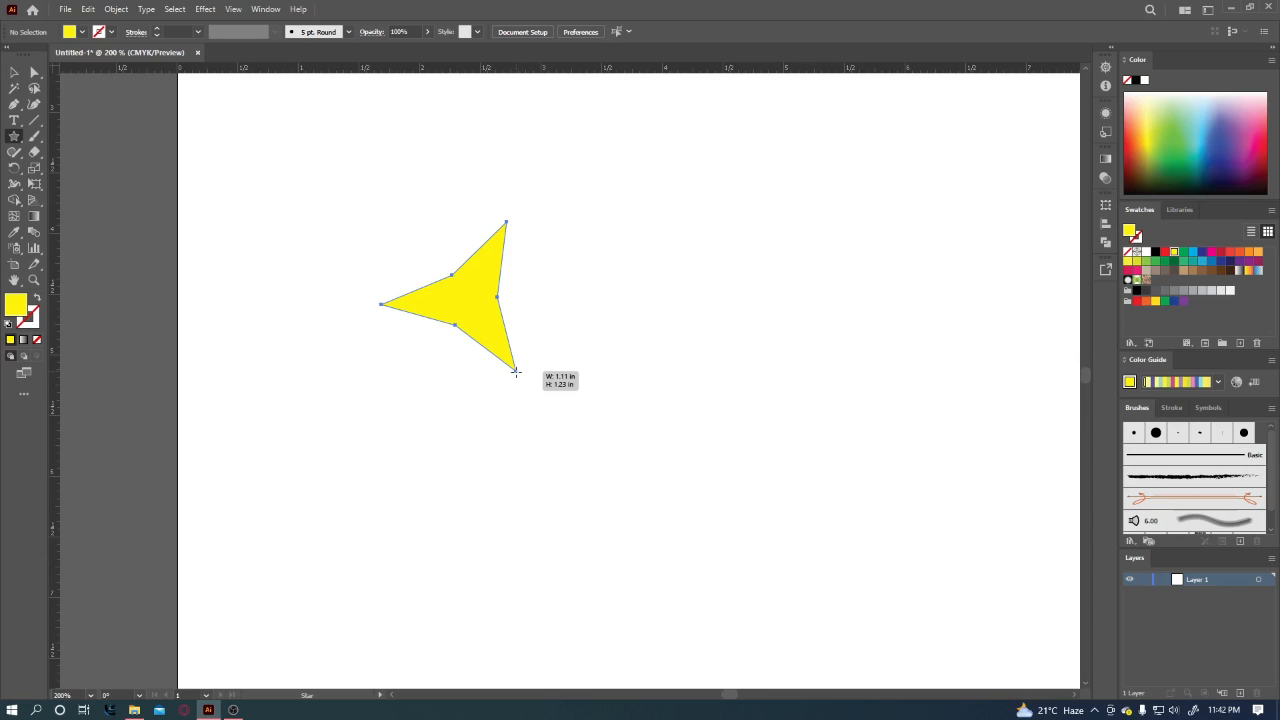
left_click_drag(515, 371, 515, 371)
key("Up")
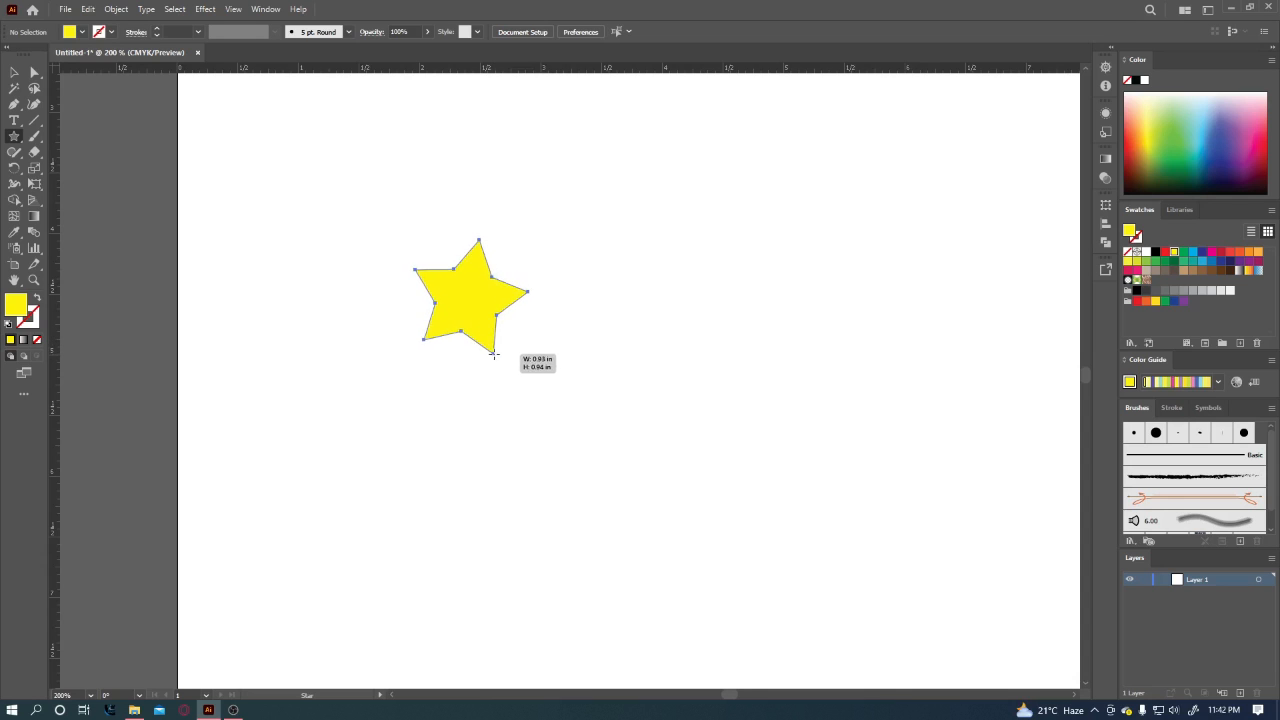
mouse_move(507, 374)
left_mouse_down()
mouse_move(638, 493)
mouse_move(583, 449)
mouse_move(507, 350)
mouse_move(519, 362)
mouse_move(502, 362)
mouse_move(511, 354)
left_mouse_up()
mouse_move(505, 352)
left_mouse_down()
mouse_move(488, 330)
mouse_move(529, 386)
mouse_move(509, 366)
left_mouse_up()
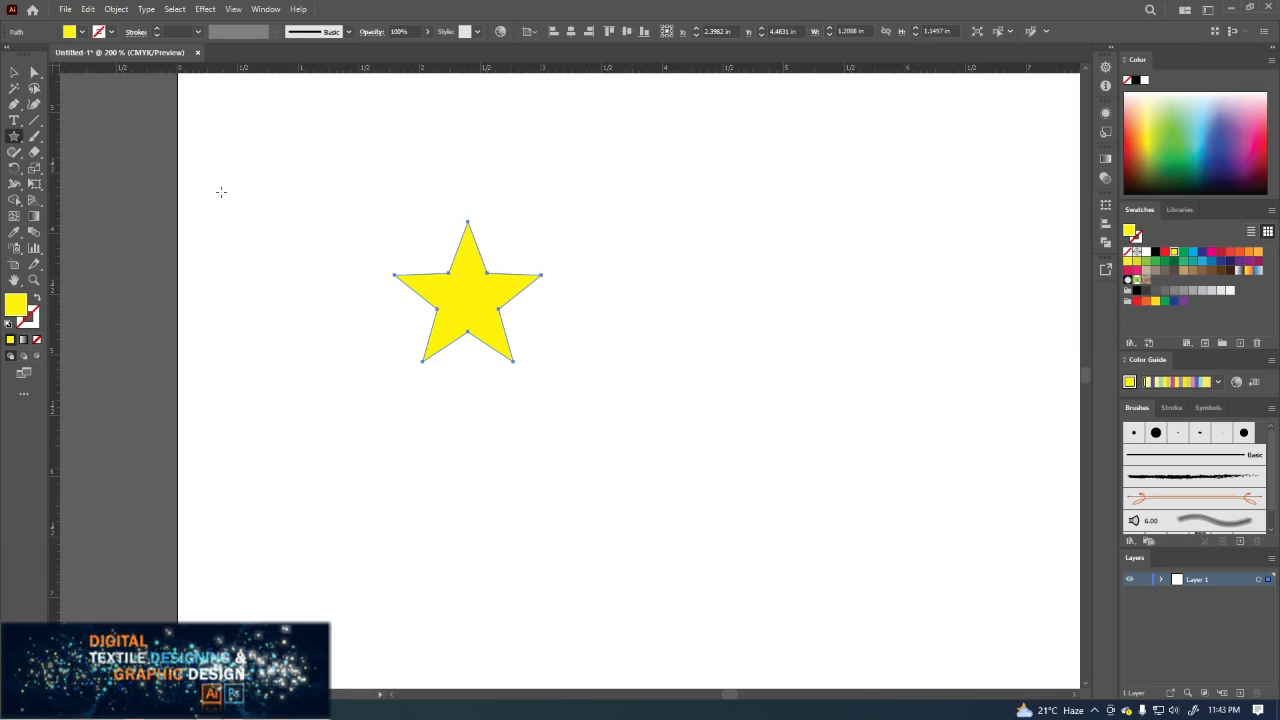
Select and delete the star.
key("v")
left_click(269, 189)
left_click_drag(475, 313, 489, 304)
key("Delete")
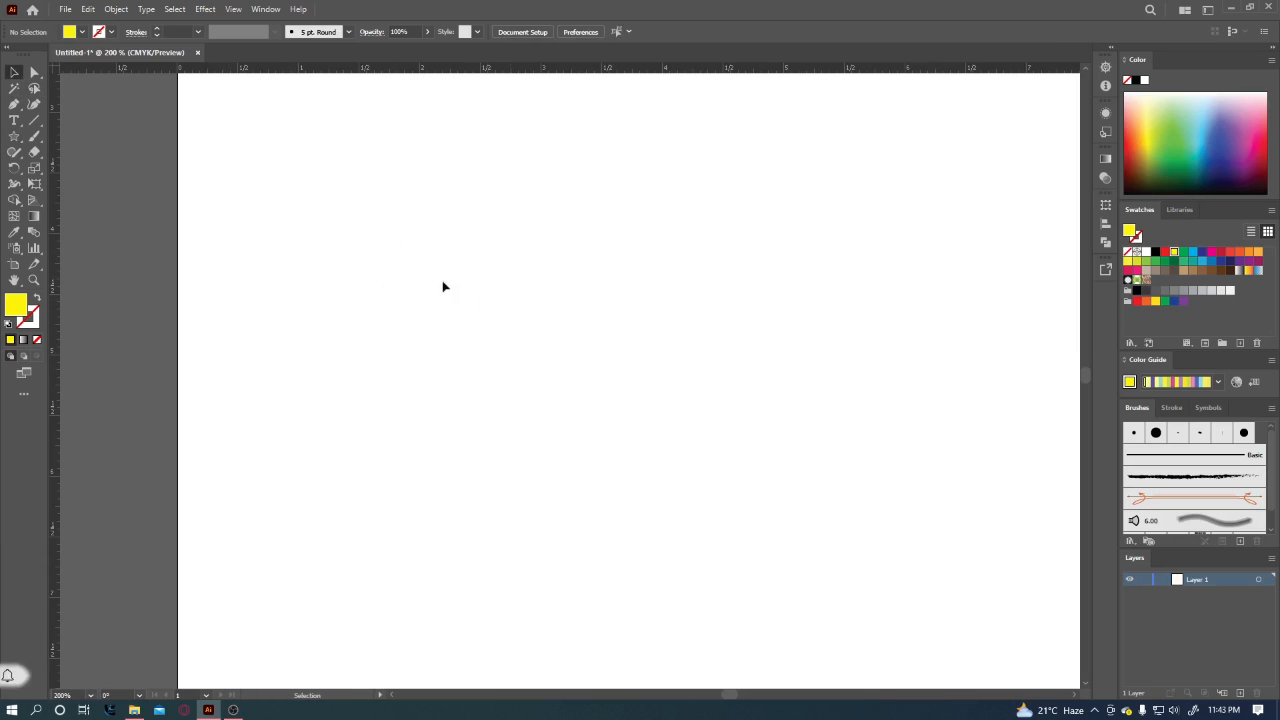
Draw a yellow rectangle and an overlapping red square at its top right.
left_click(14, 136)
left_click(71, 136)
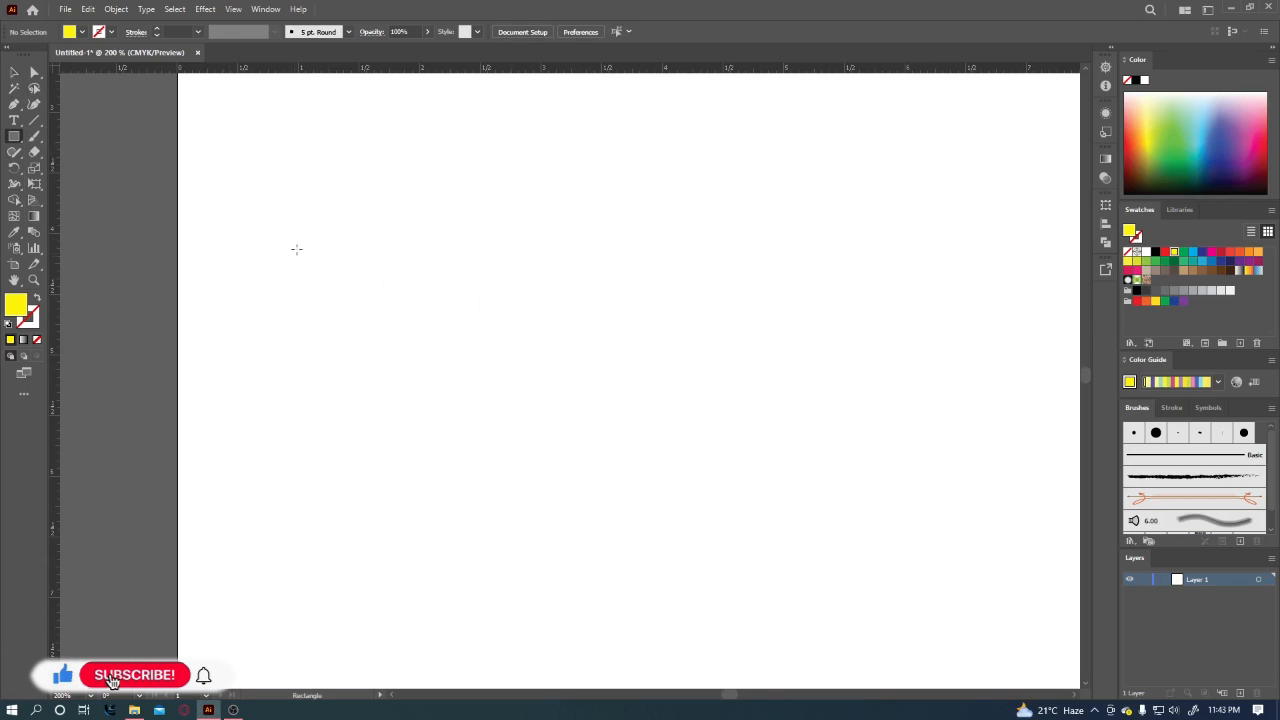
mouse_move(307, 205)
left_mouse_down()
mouse_move(383, 294)
mouse_move(453, 330)
left_mouse_up()
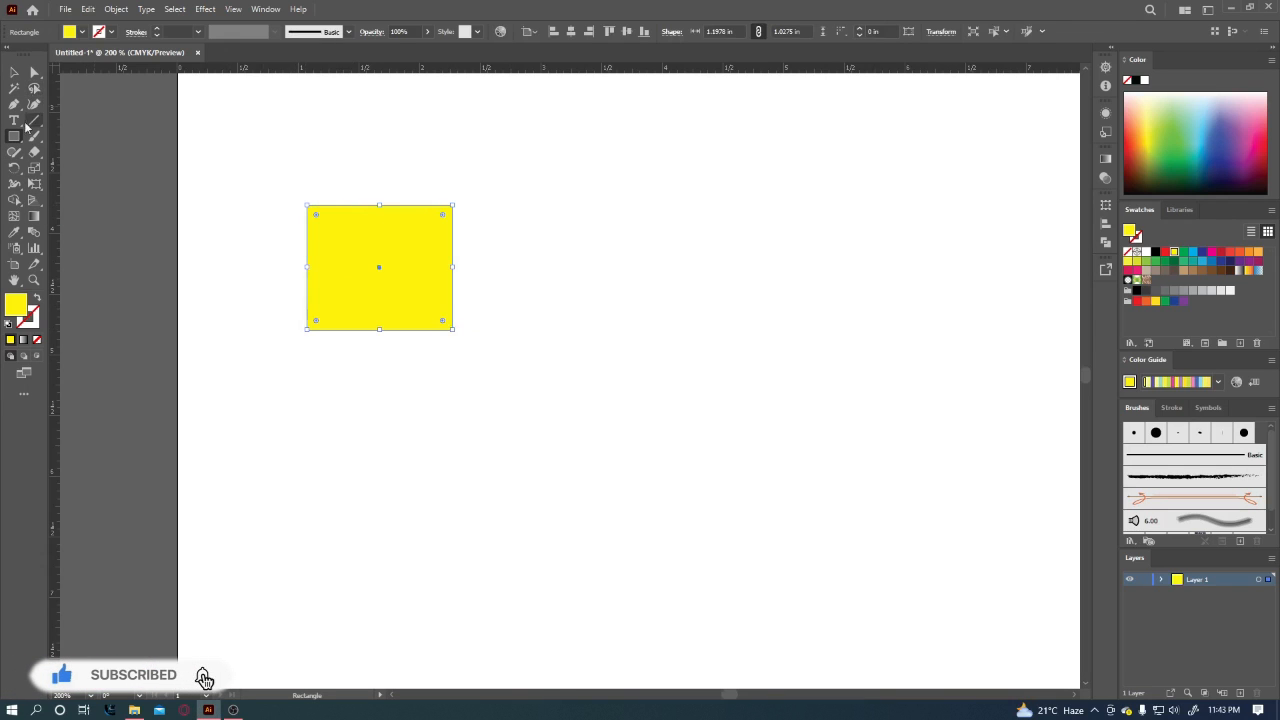
left_click_drag(401, 164, 502, 275)
left_click(80, 32)
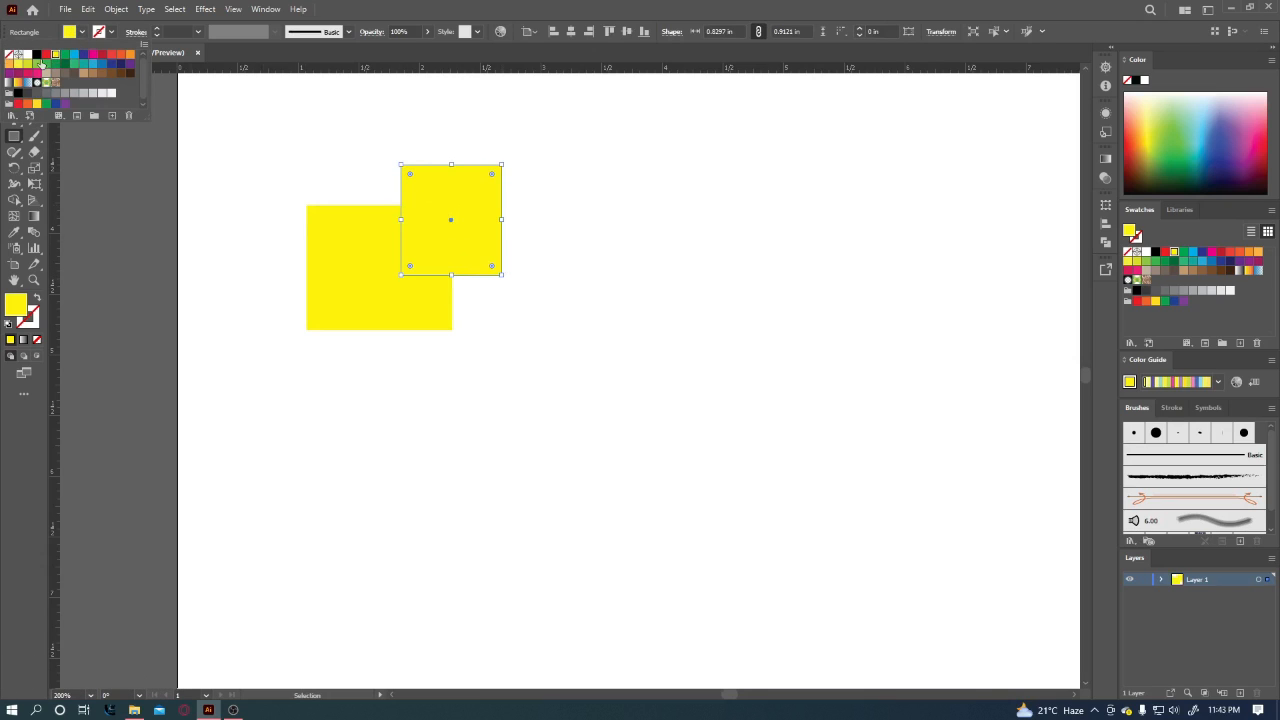
left_click(44, 55)
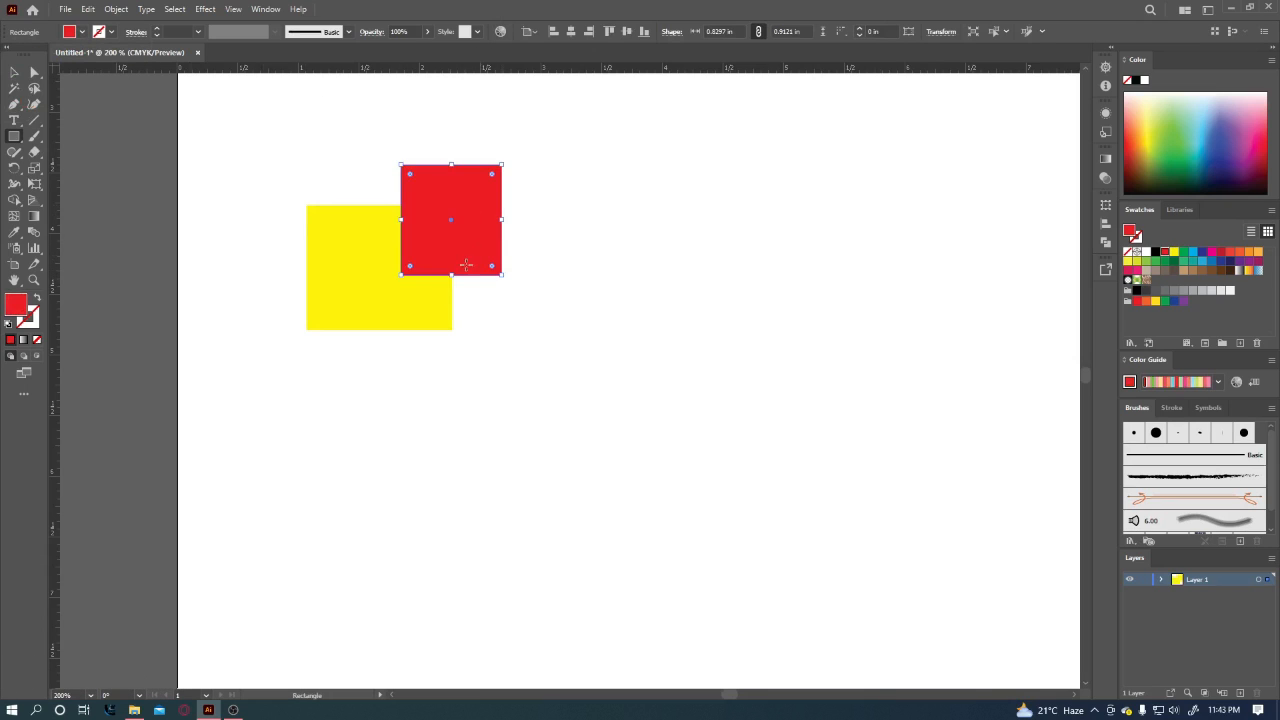
Draw a tall black rectangle overlapping both squares, then deselect it.
left_click_drag(424, 248, 481, 388)
left_click(80, 32)
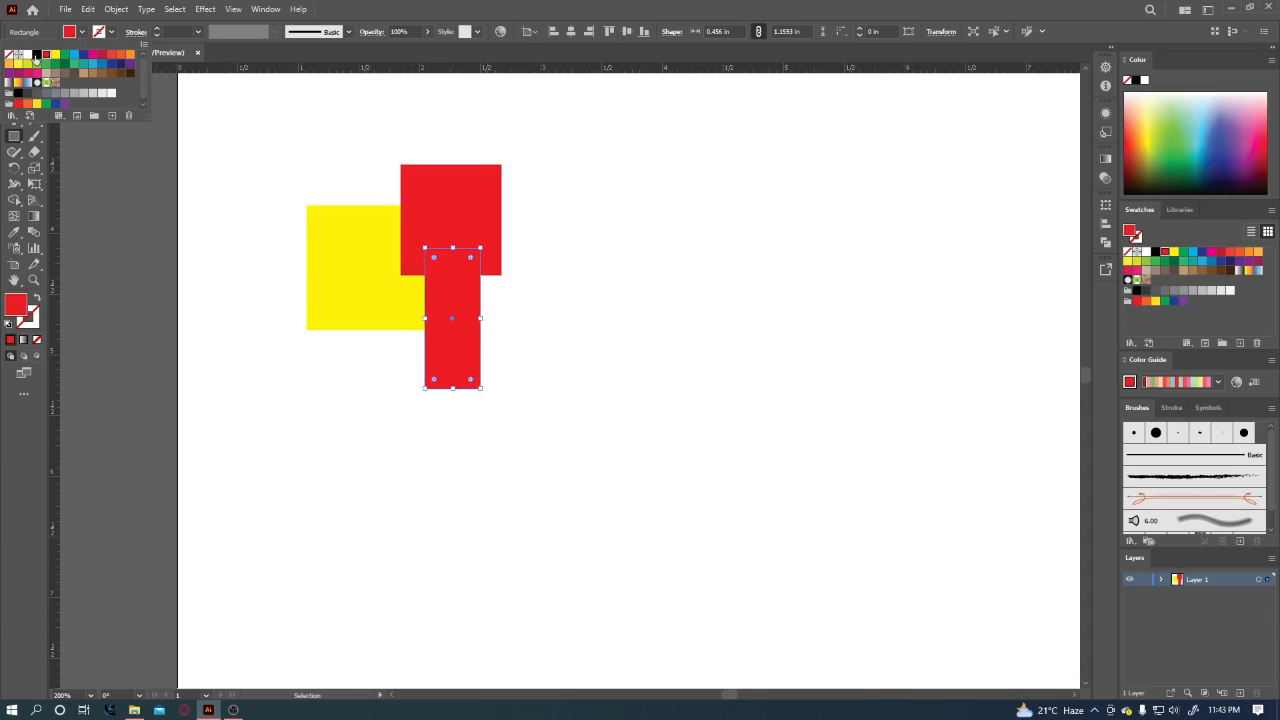
left_click(37, 56)
key("Escape")
key("v")
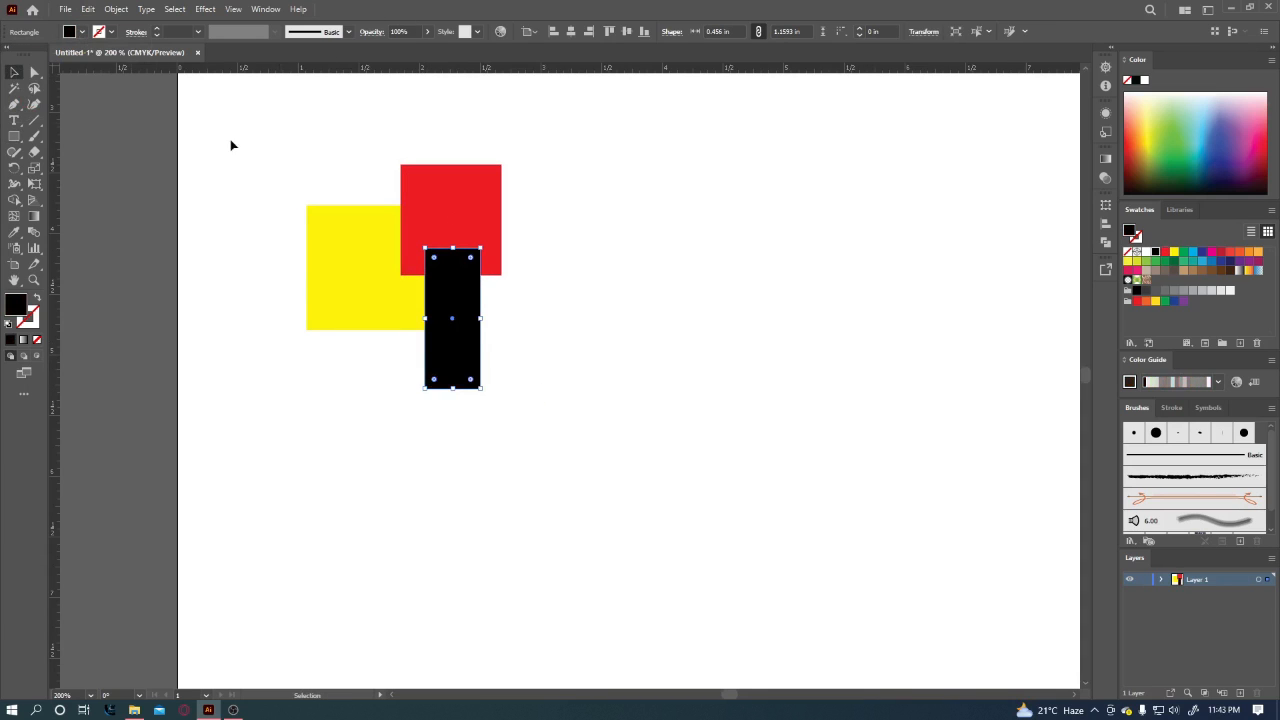
left_click(284, 159)
left_click(466, 295)
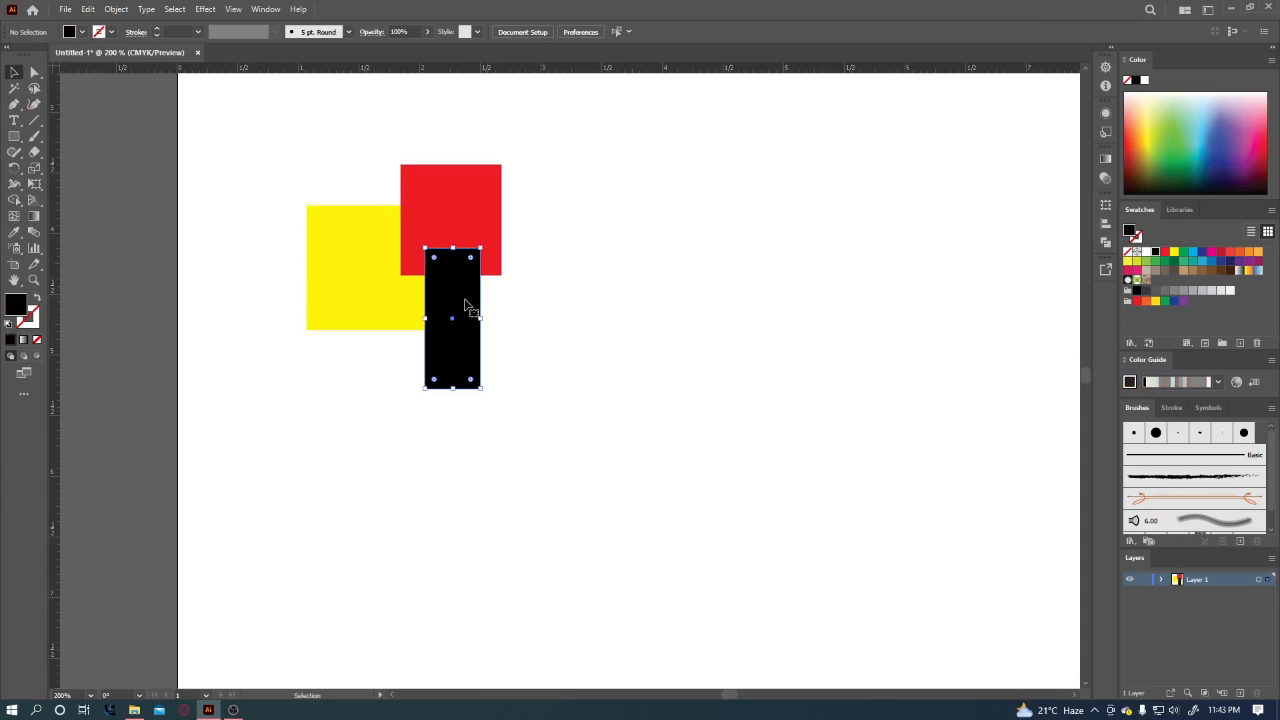
left_click(554, 304)
left_click(457, 288)
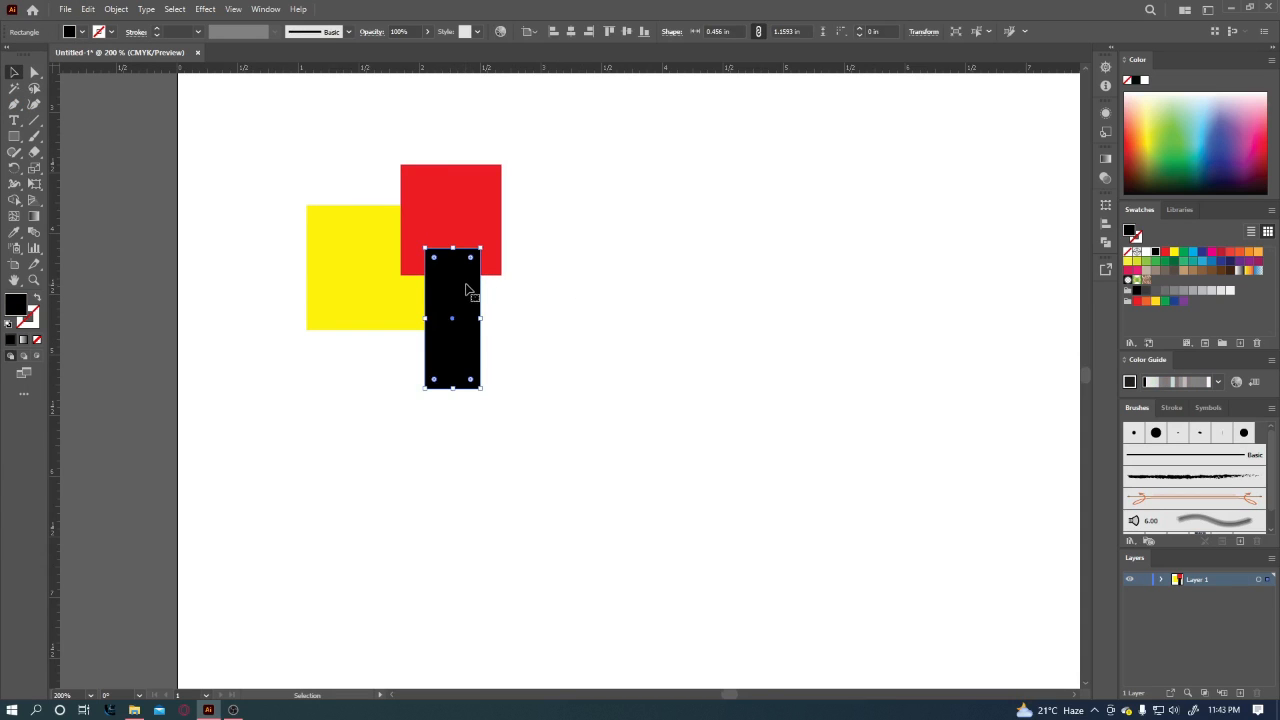
left_click(451, 216)
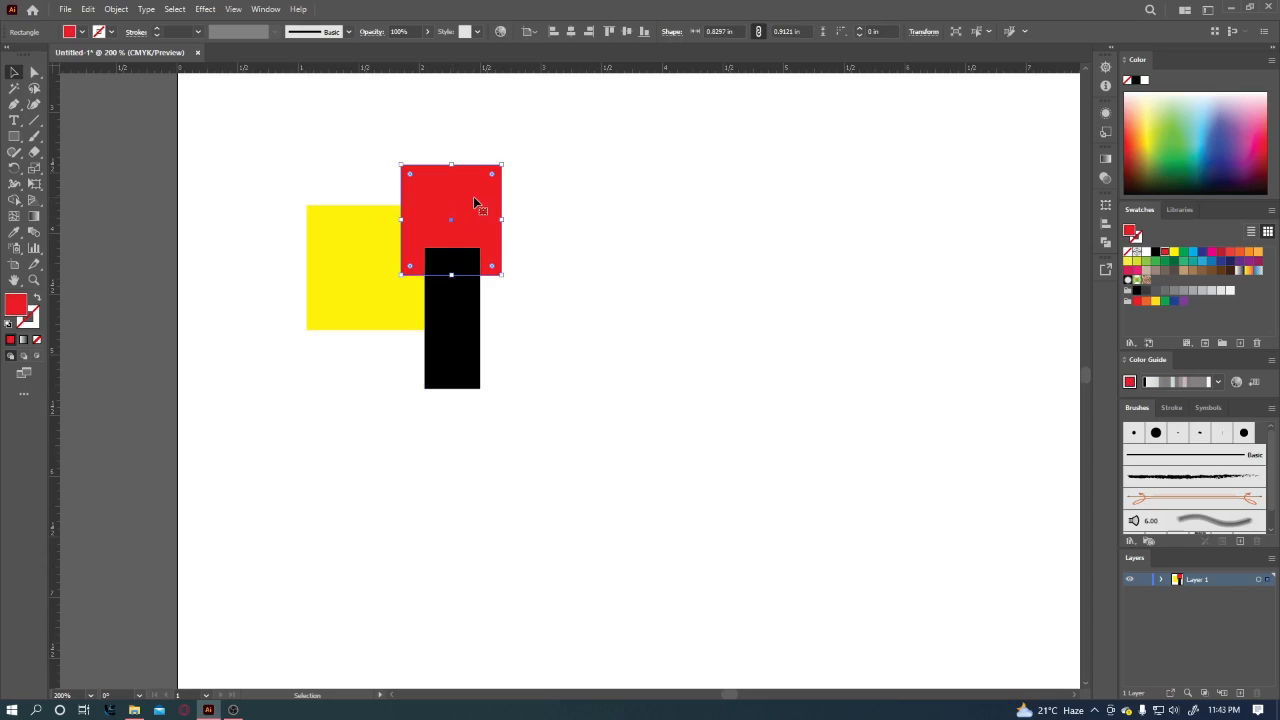
left_click(389, 229)
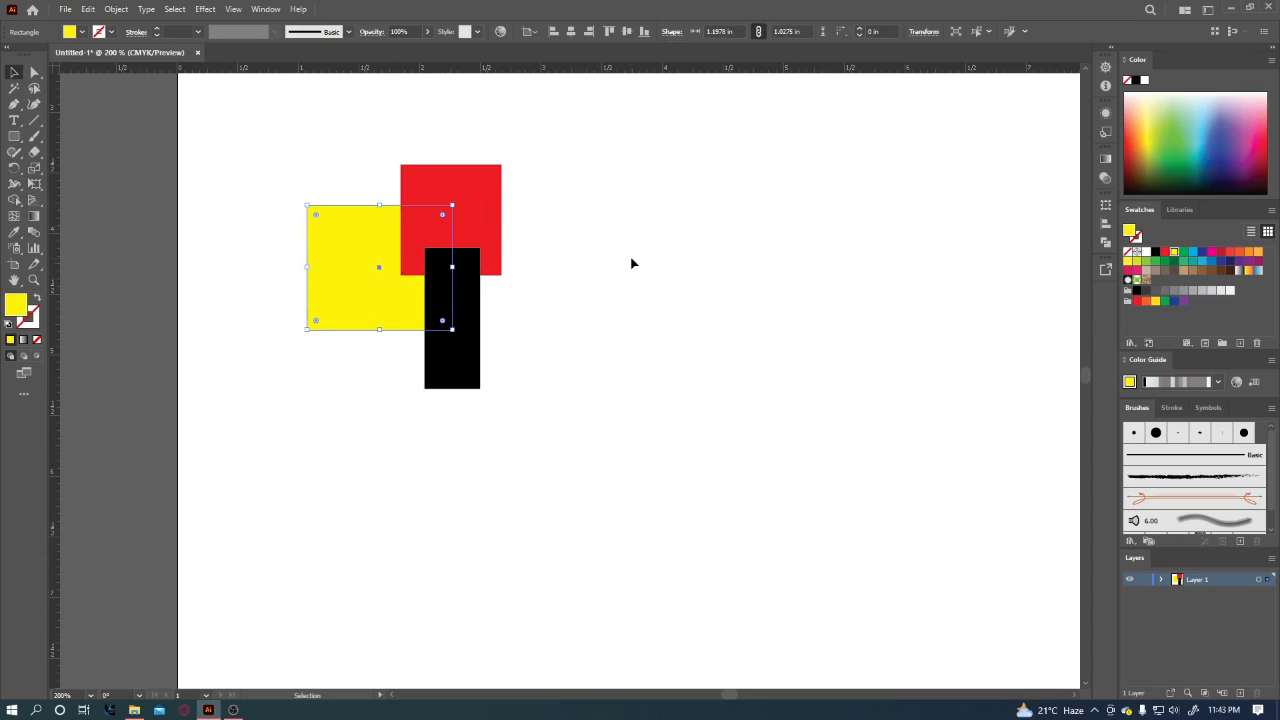
left_click(537, 262)
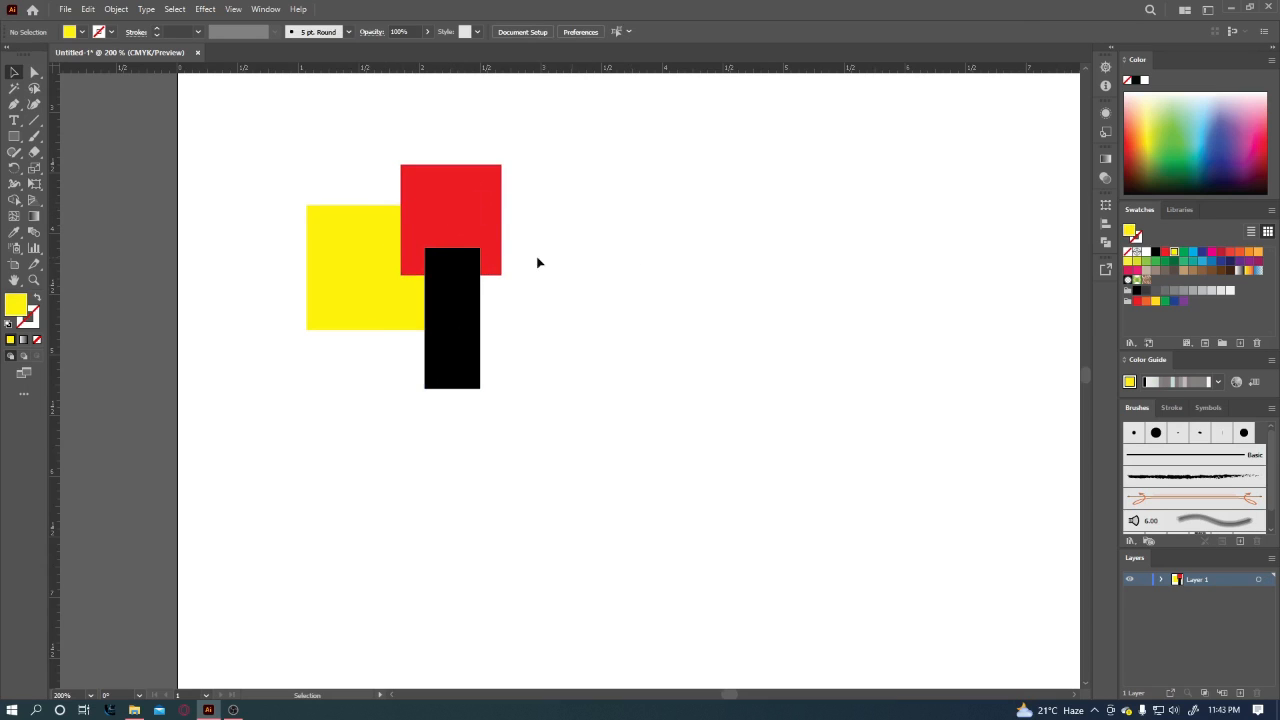
left_click(463, 279)
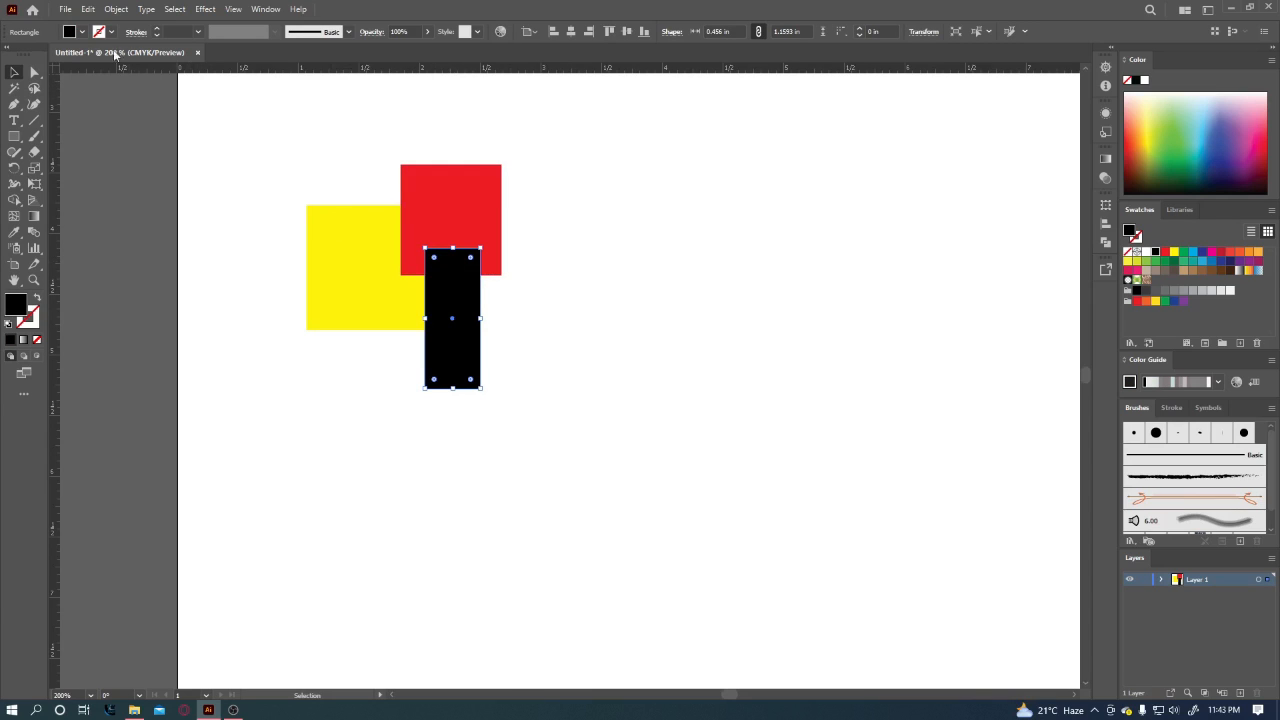
left_click(88, 9)
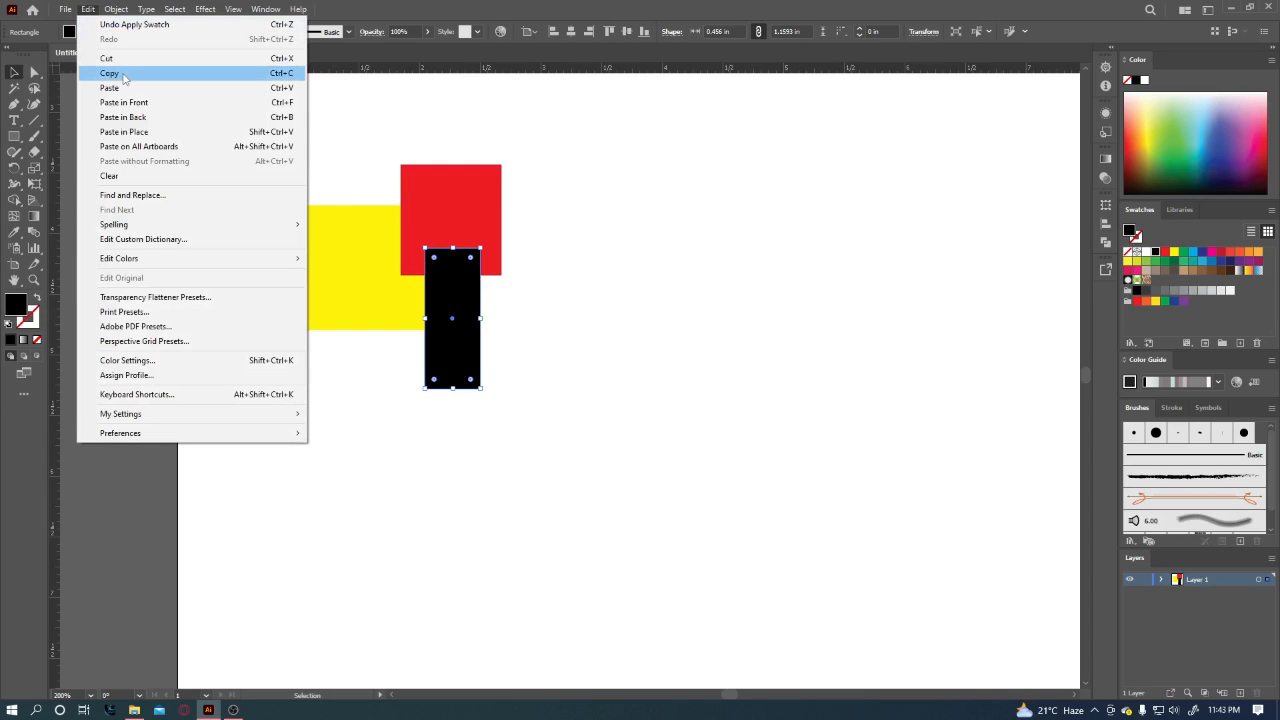
left_click(255, 75)
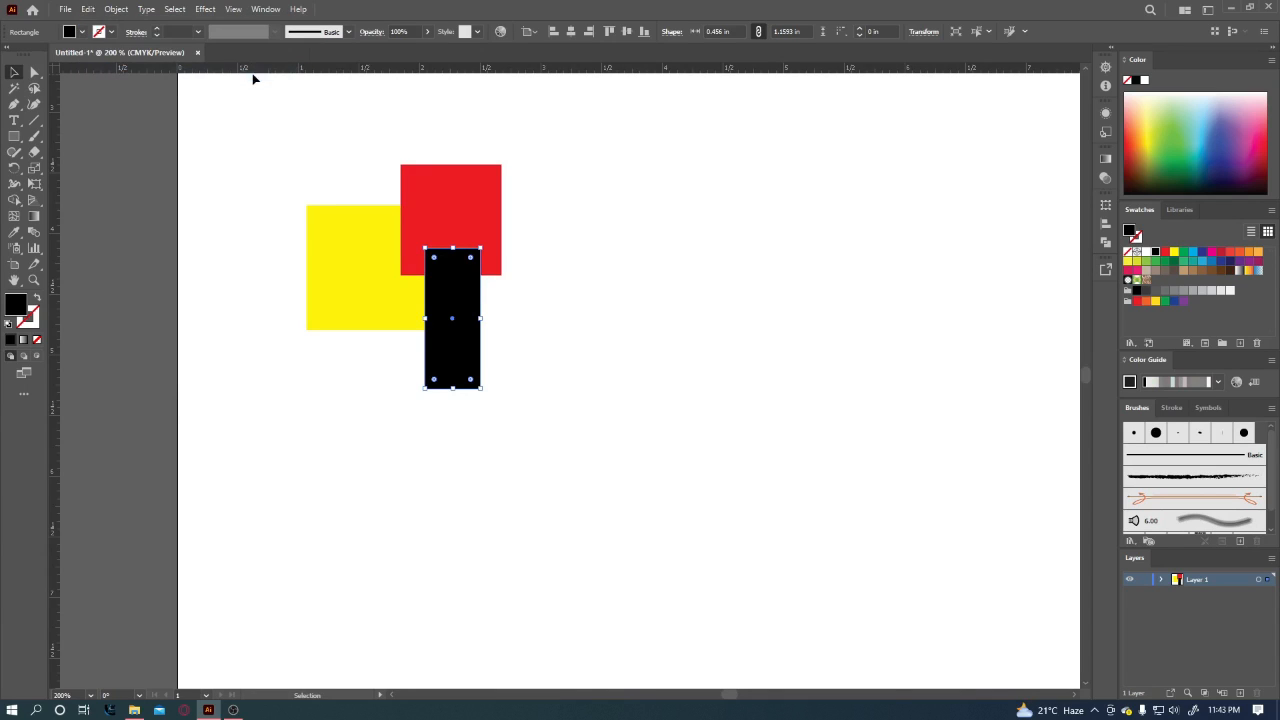
left_click(90, 10)
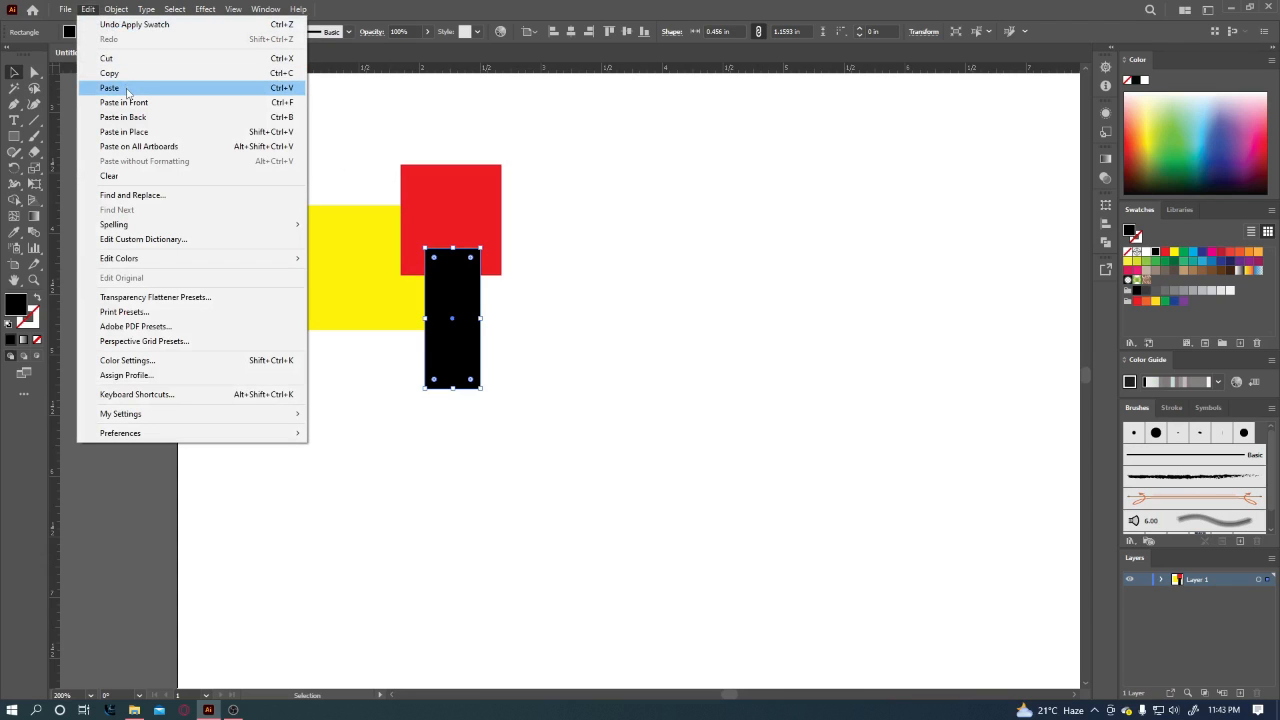
left_click(285, 89)
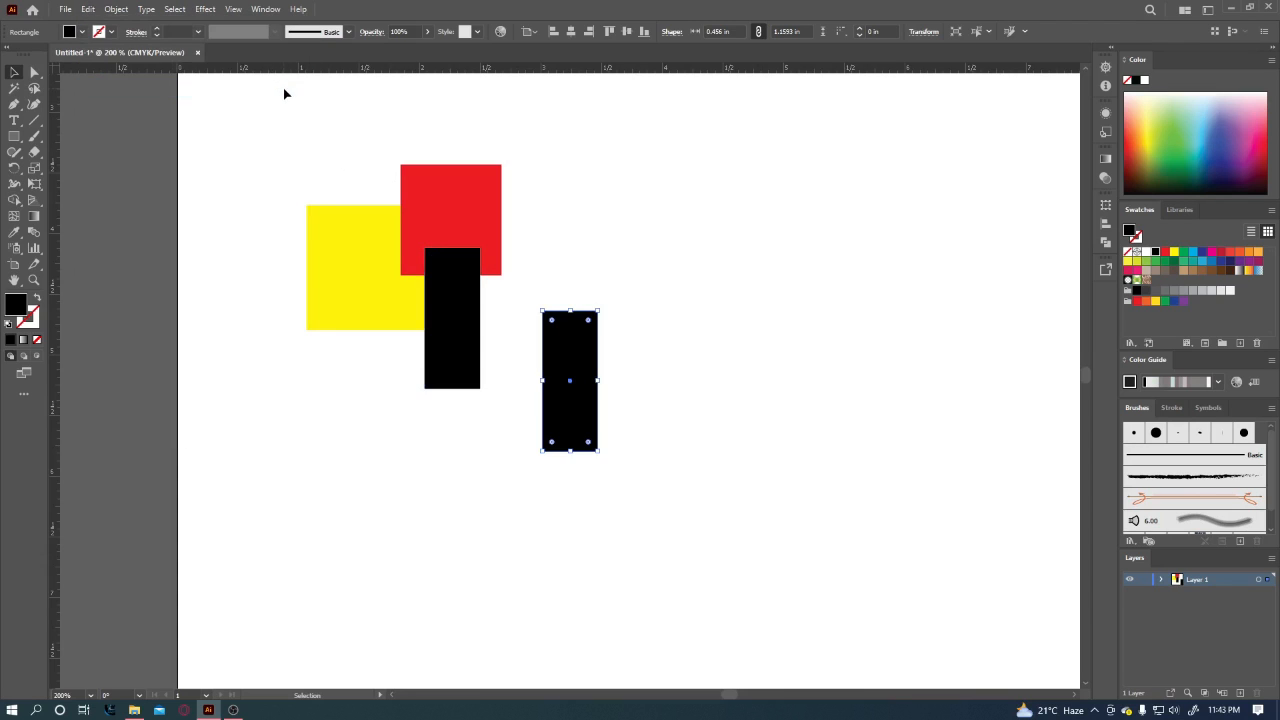
left_click(580, 354)
key("Delete")
left_click(462, 205)
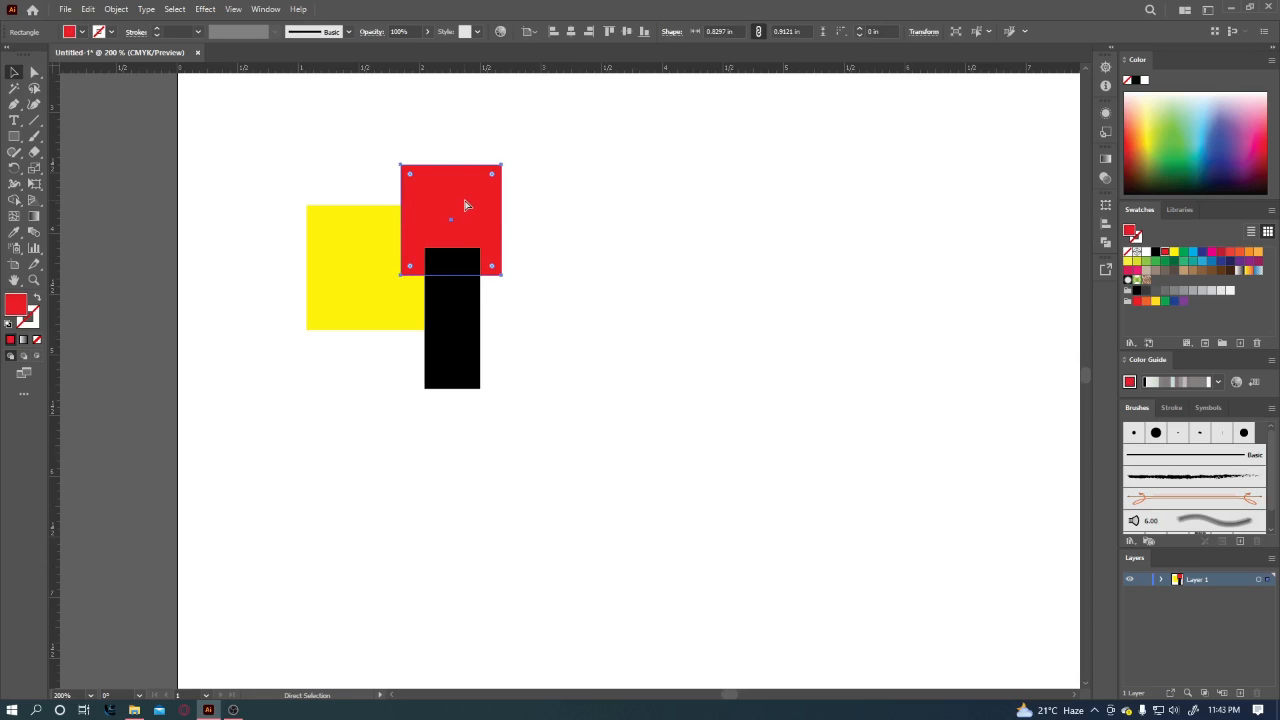
key("ctrl+v")
left_click(573, 290)
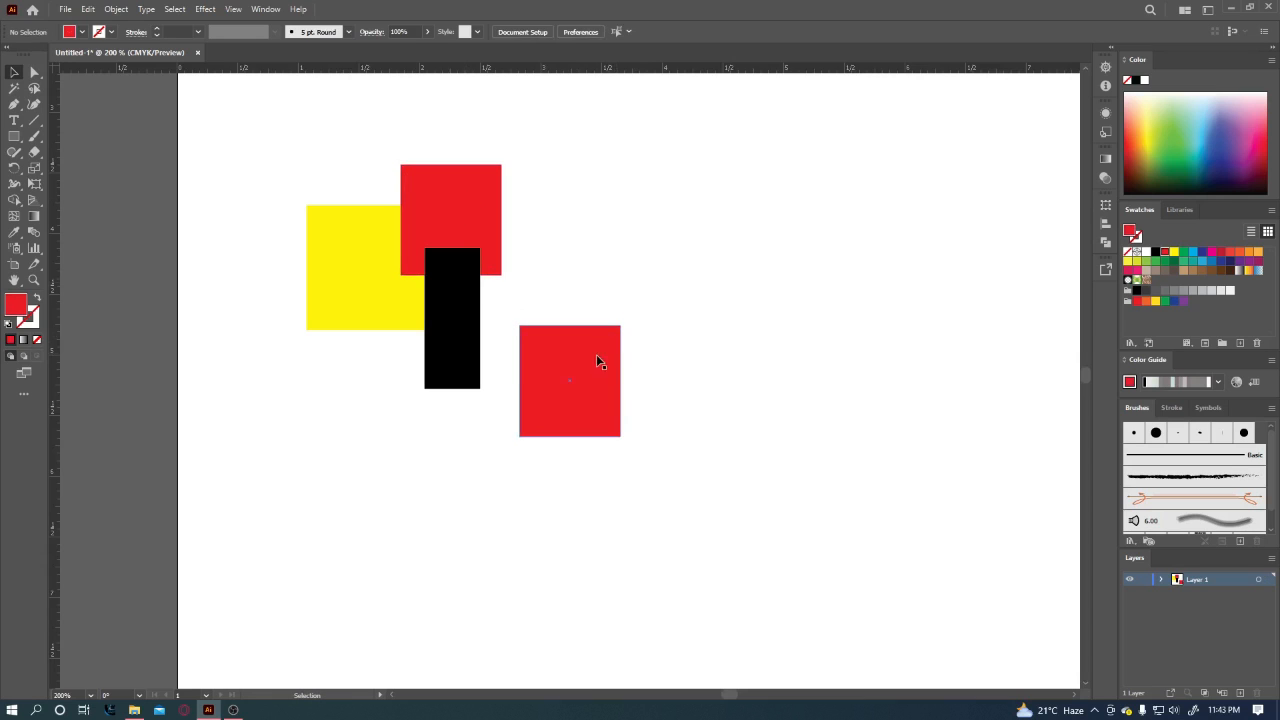
left_click(597, 354)
key("Delete")
left_click(459, 318)
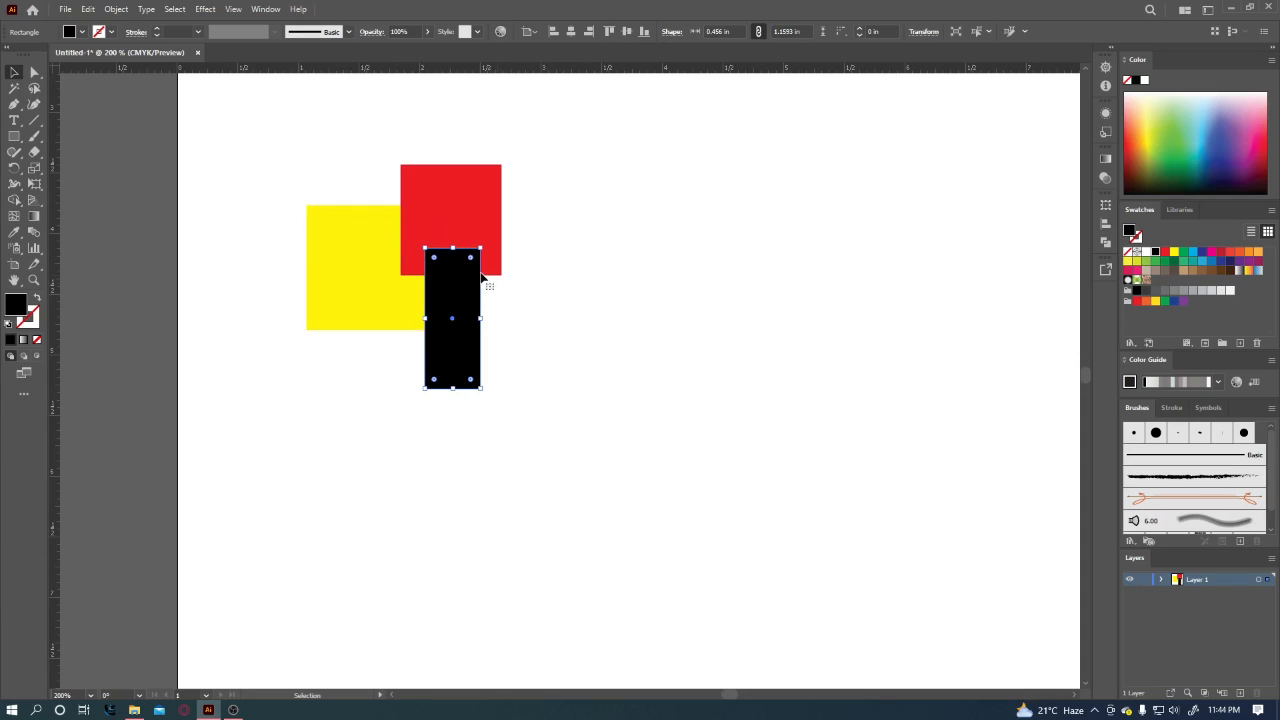
left_click(91, 13)
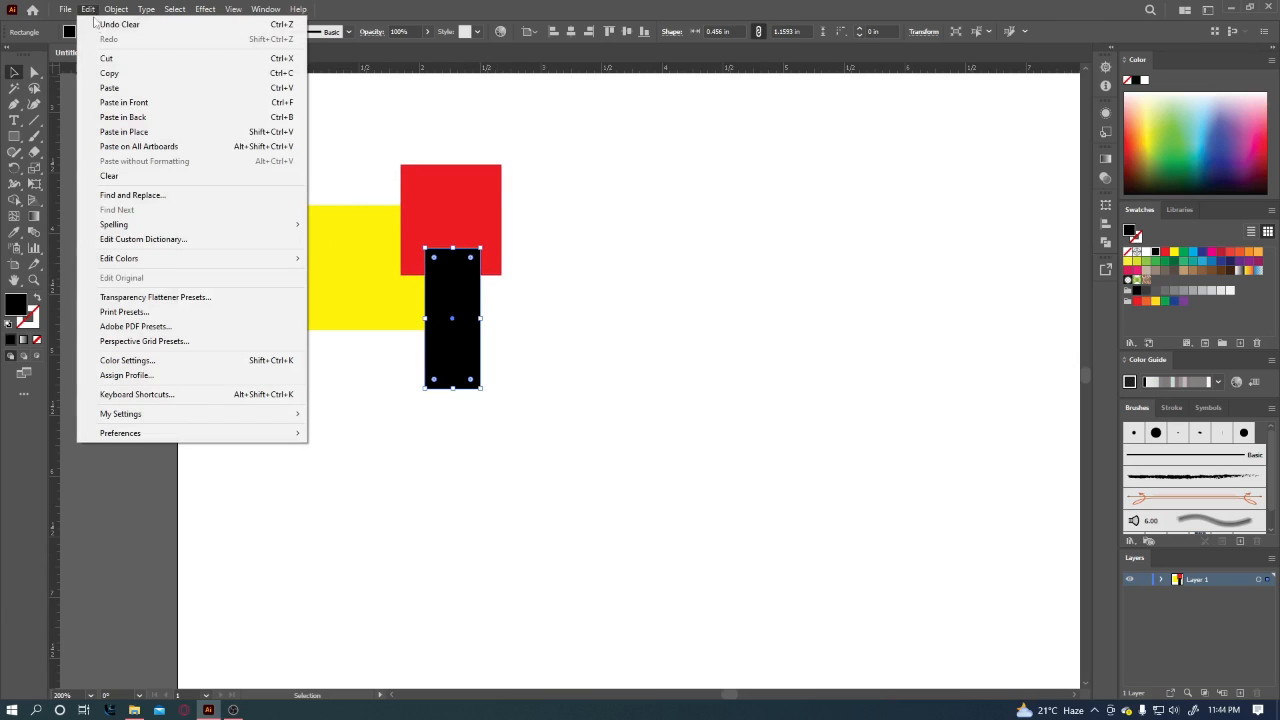
left_click(296, 104)
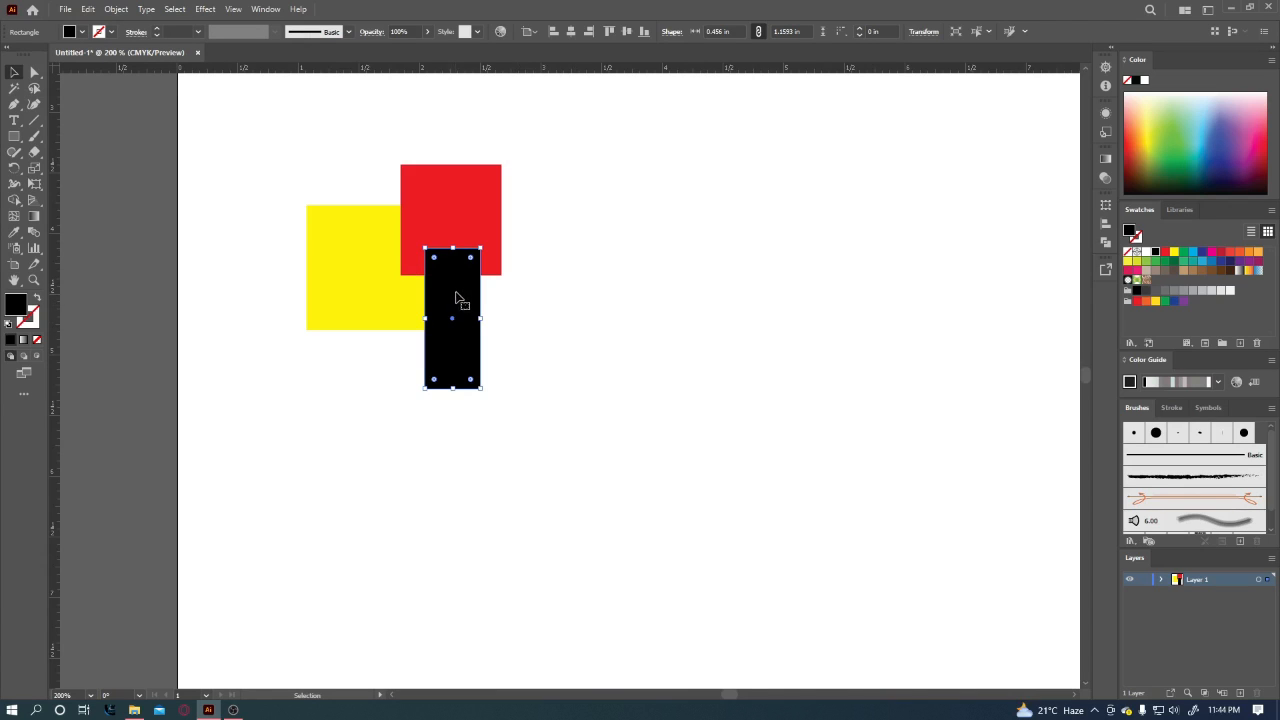
left_click_drag(455, 297, 578, 296)
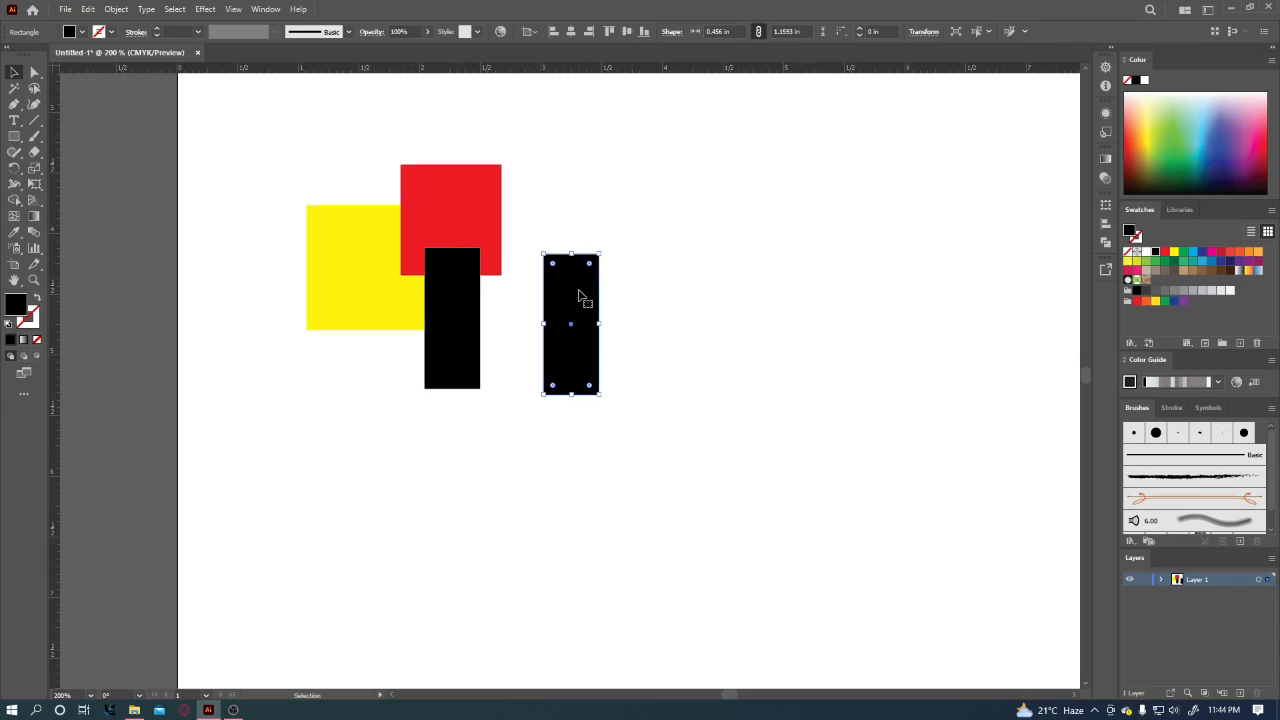
key("Delete")
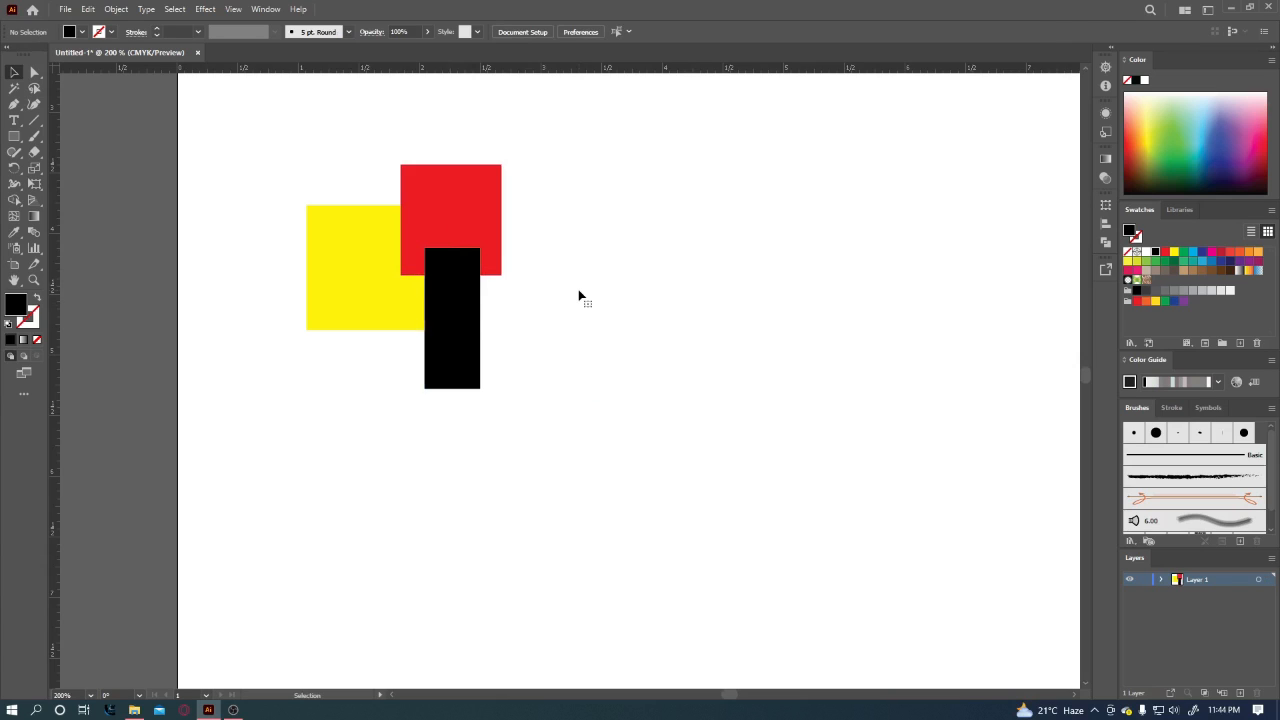
left_click(354, 249)
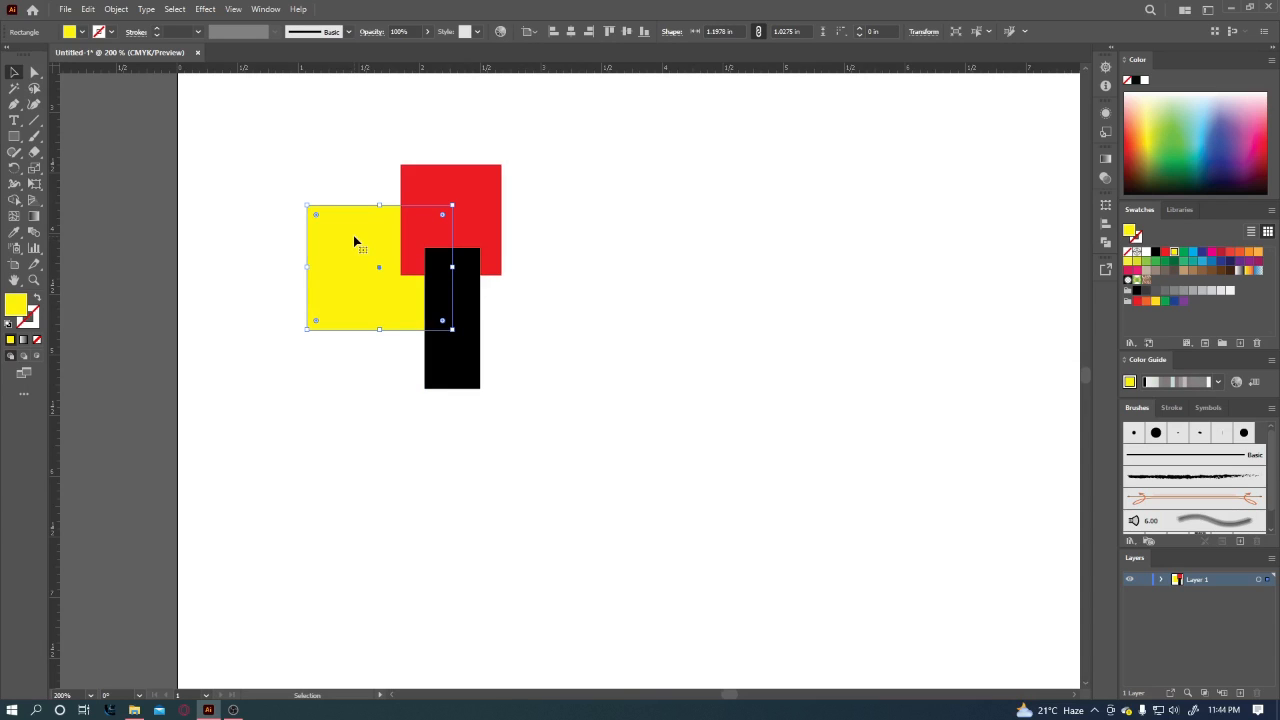
key("a")
key("v")
left_click_drag(340, 254, 366, 411)
key("Delete")
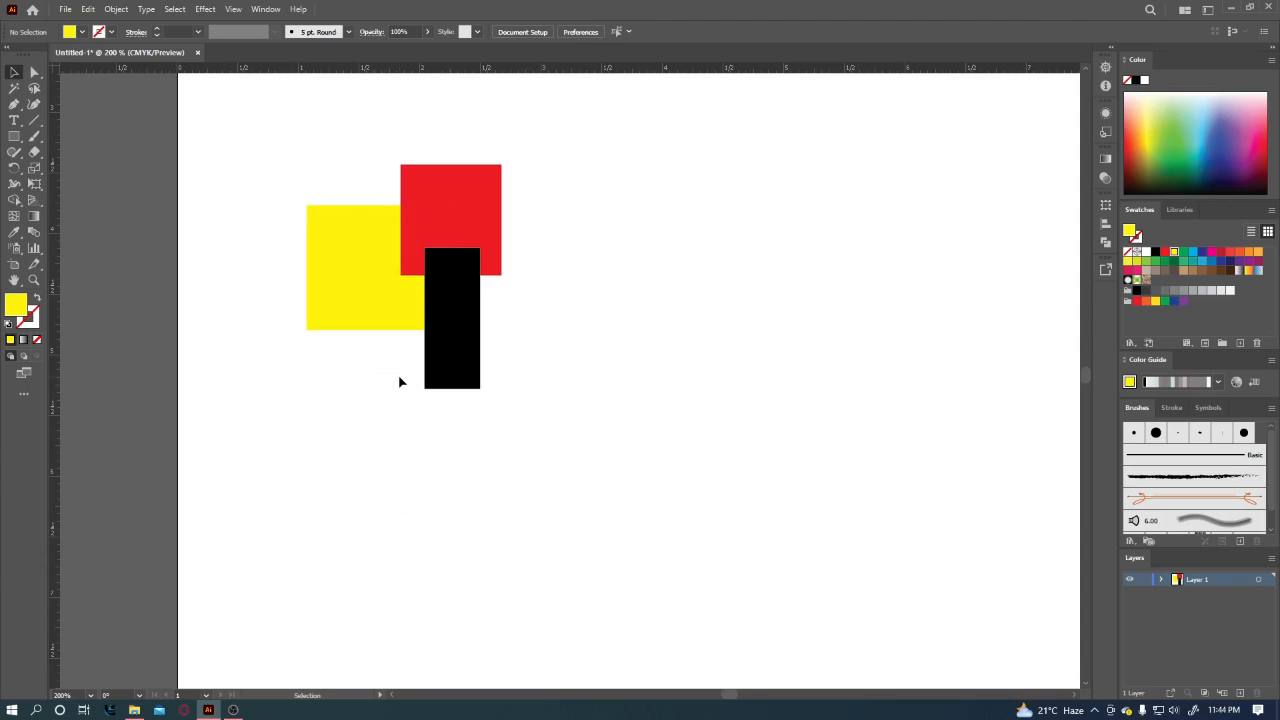
left_click(366, 274)
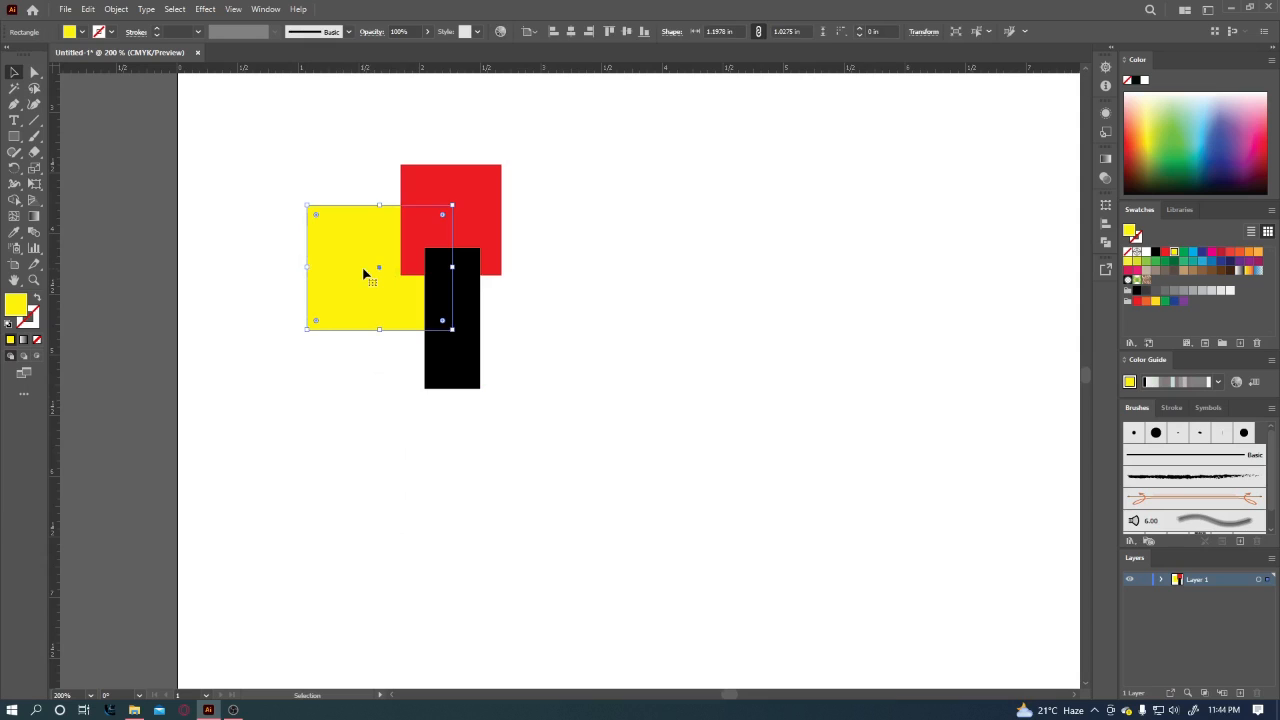
left_click(595, 272)
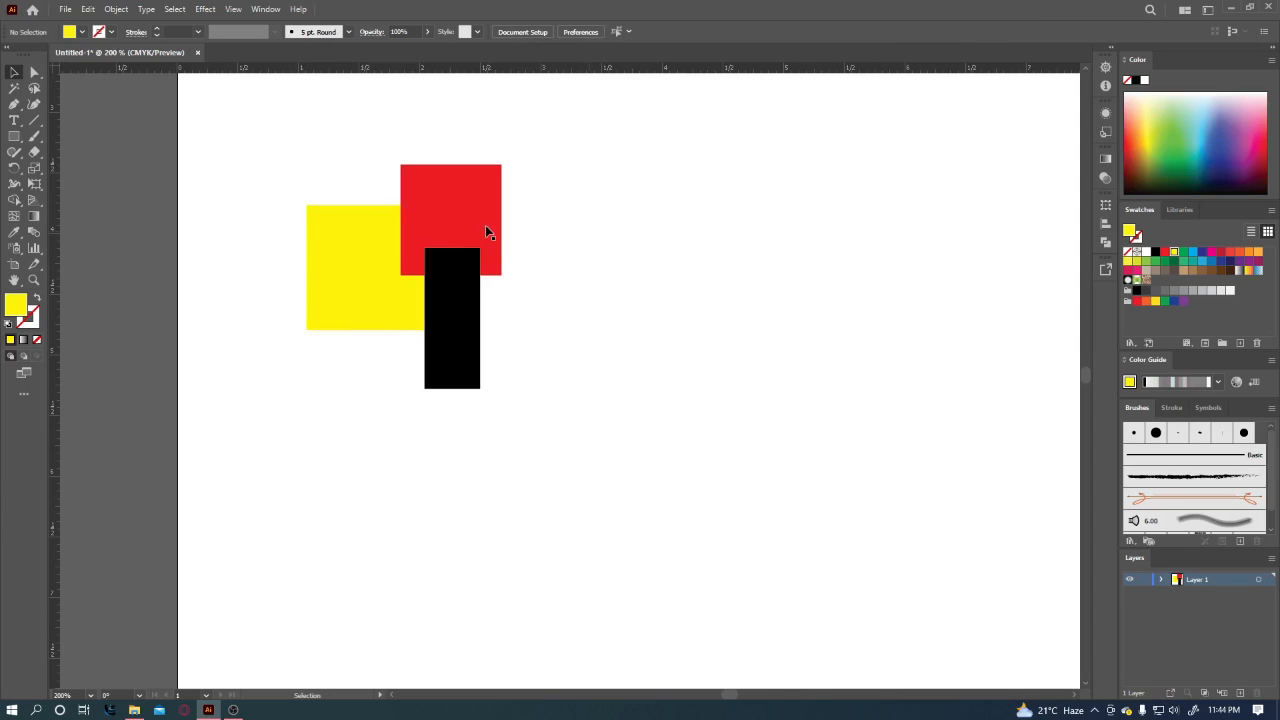
left_click(482, 220)
key("a")
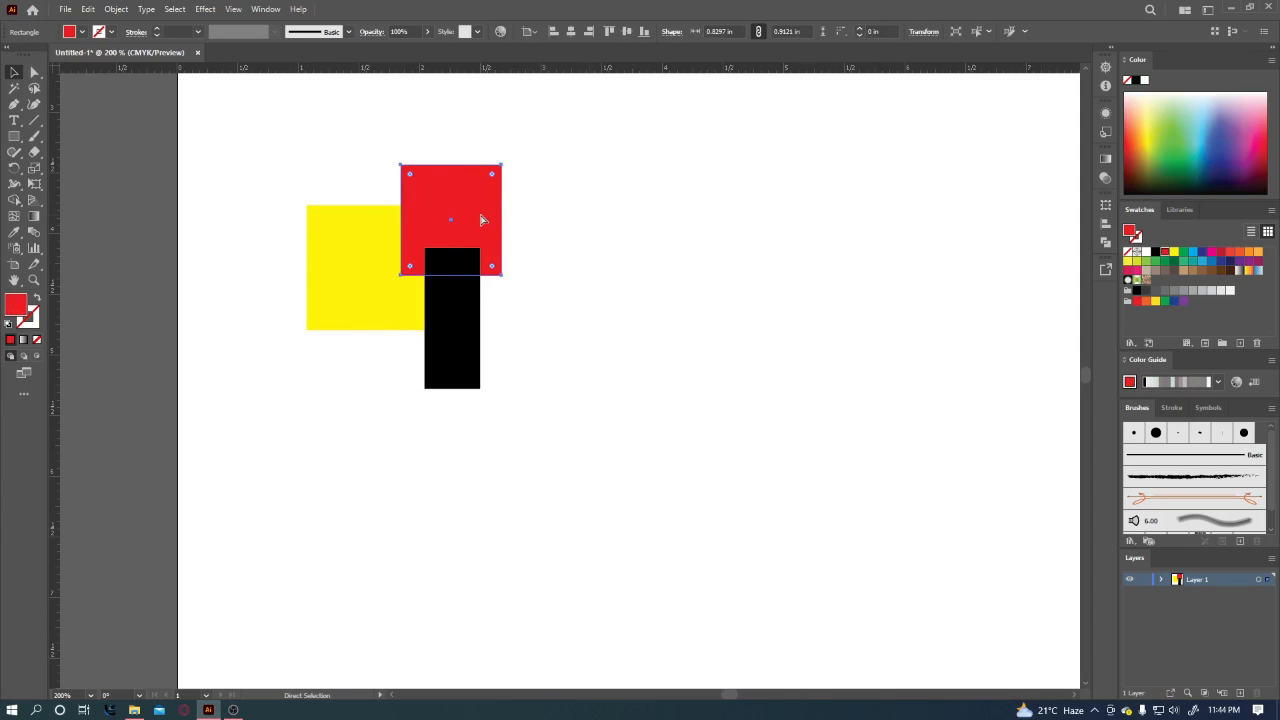
key("v")
left_click(557, 337)
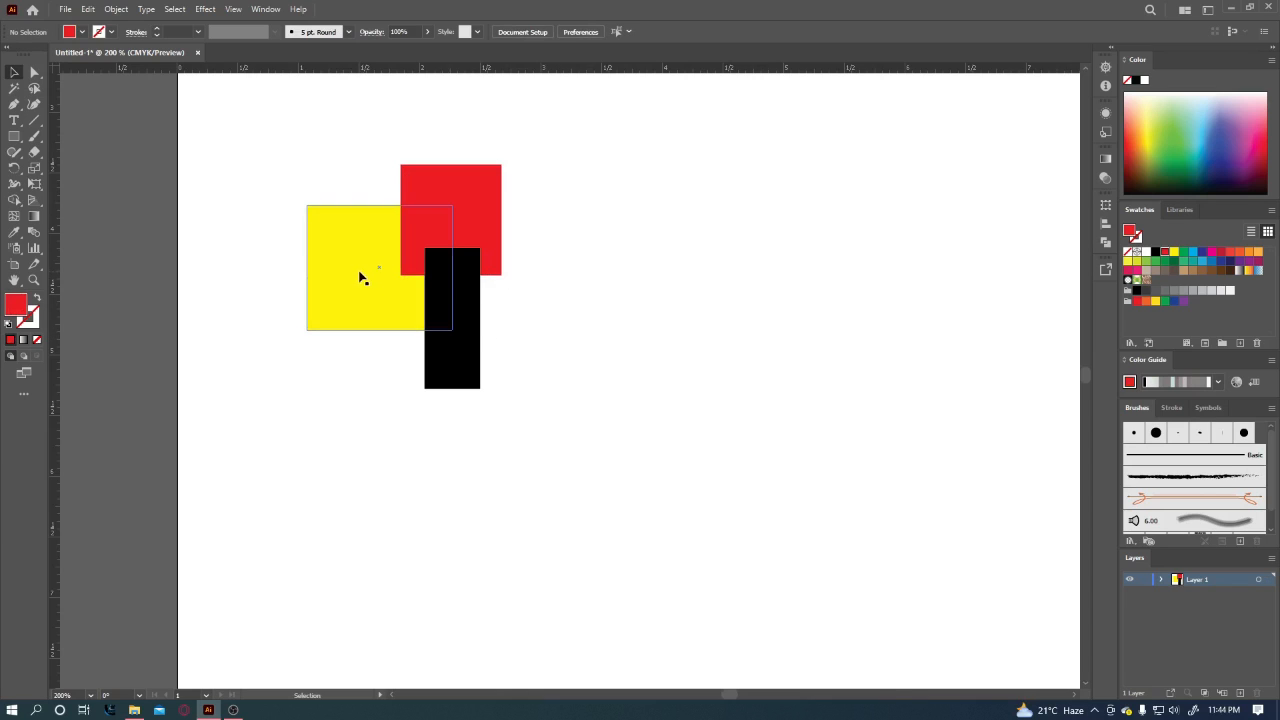
left_click(486, 208)
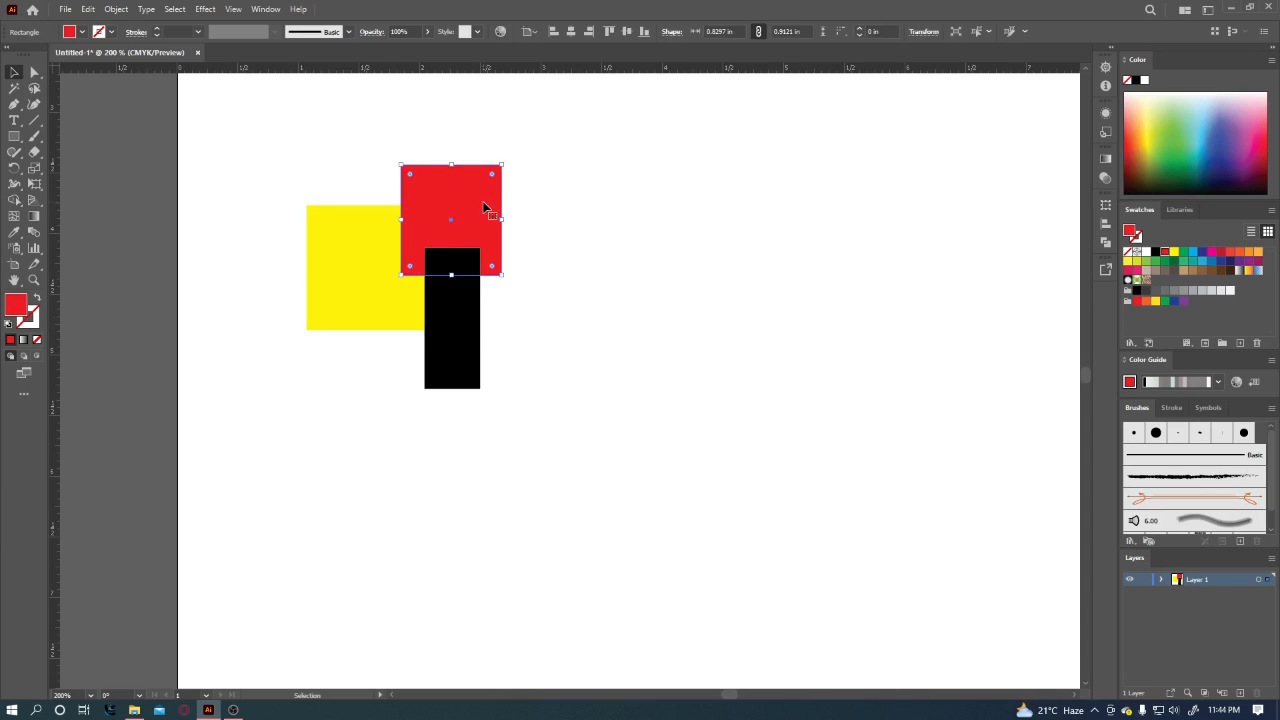
left_click(532, 252)
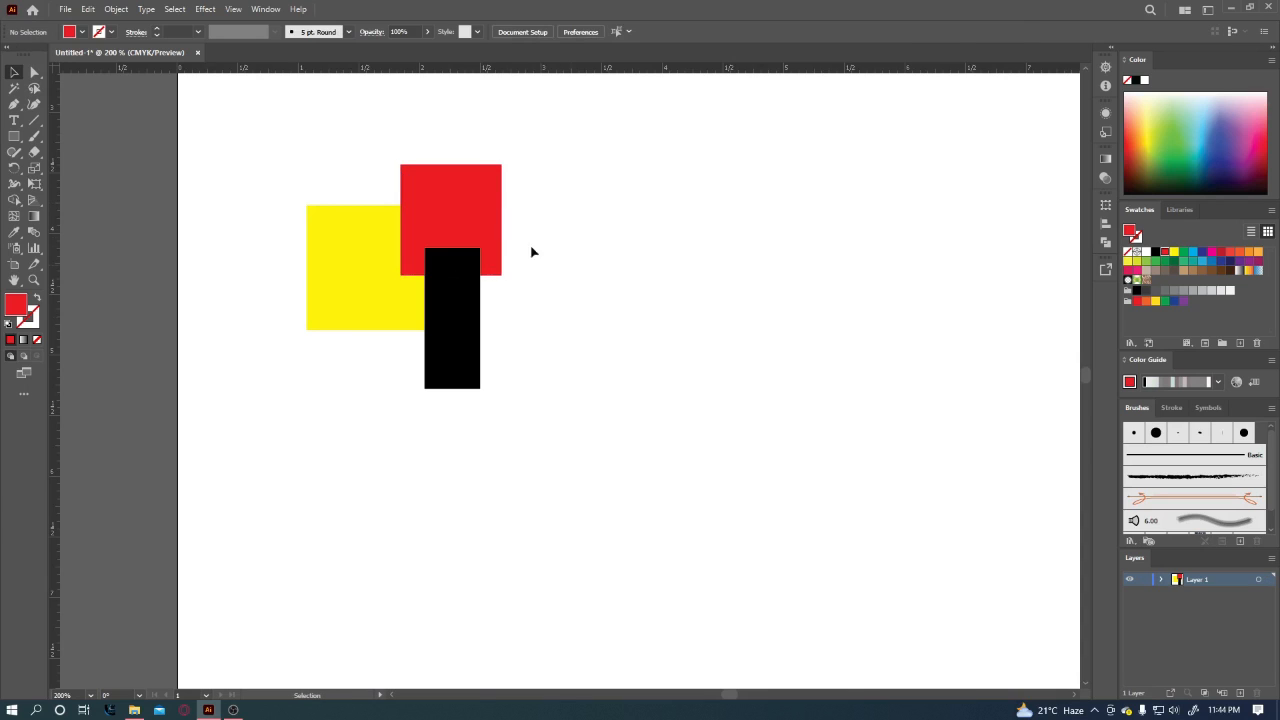
left_click_drag(477, 208, 662, 208)
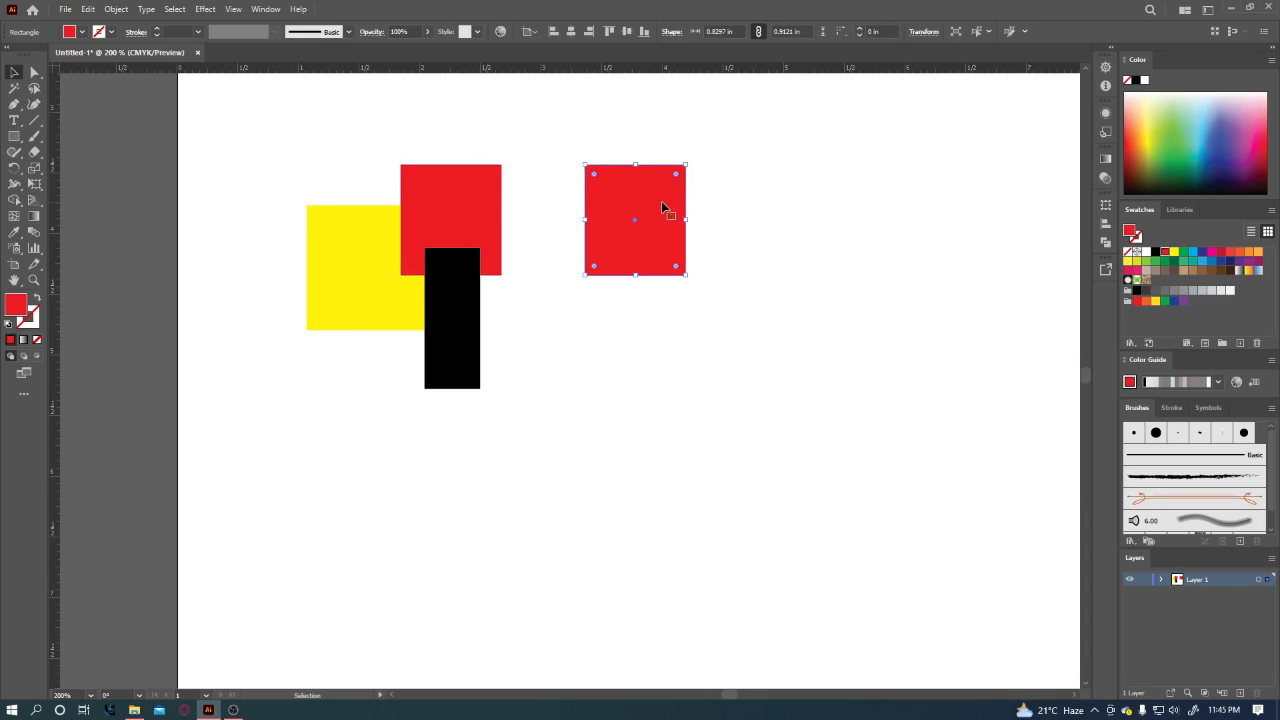
key("Delete")
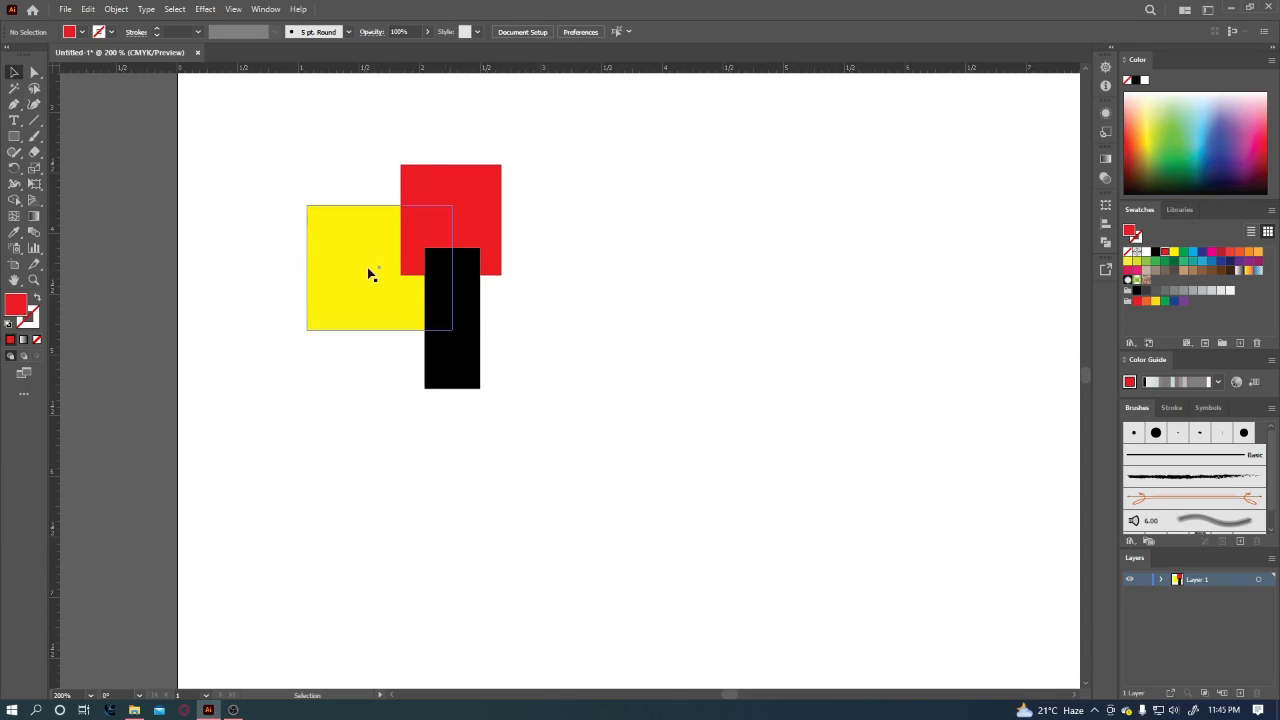
left_click(338, 240)
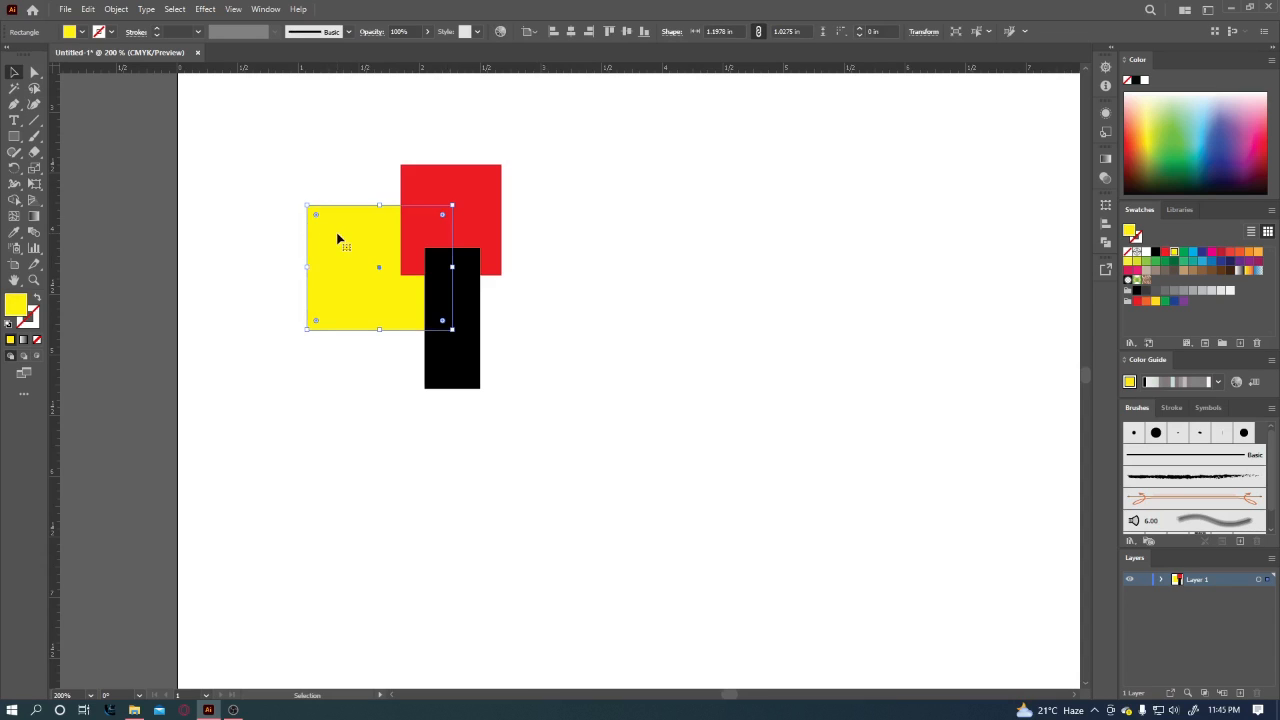
key("a")
key("v")
left_click(538, 329)
left_click(458, 298)
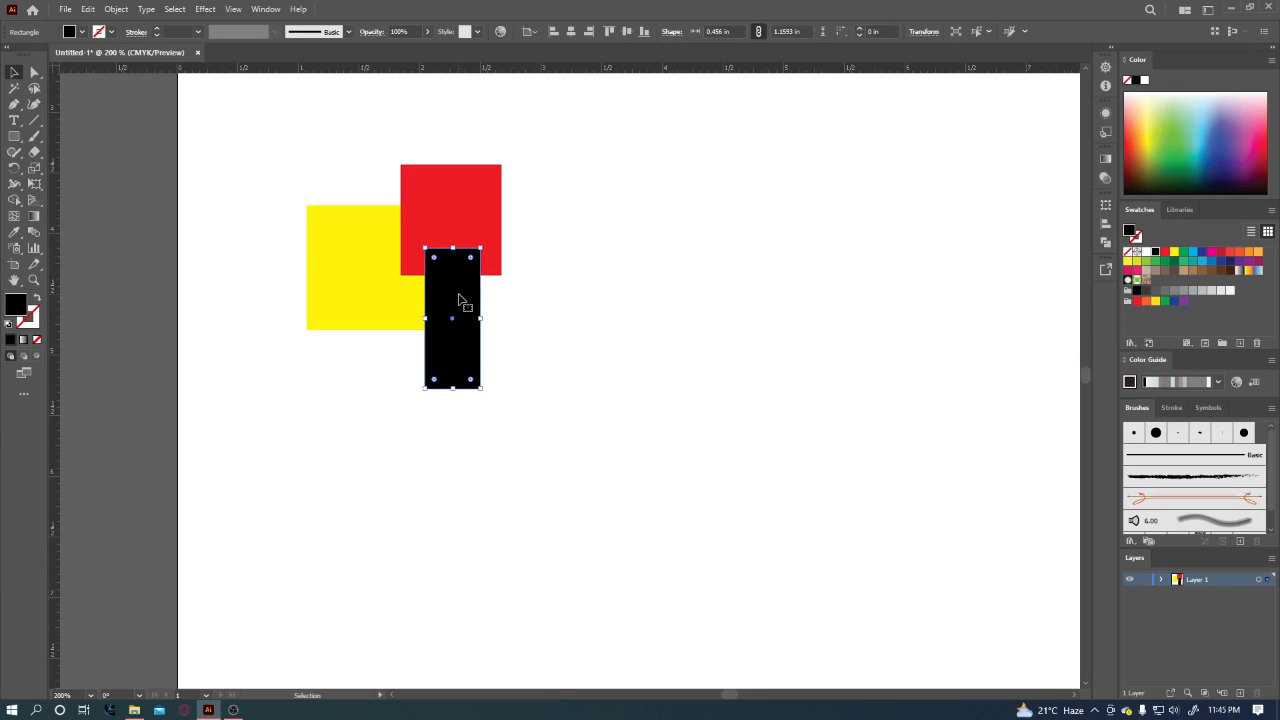
key("a")
key("ctrl+z")
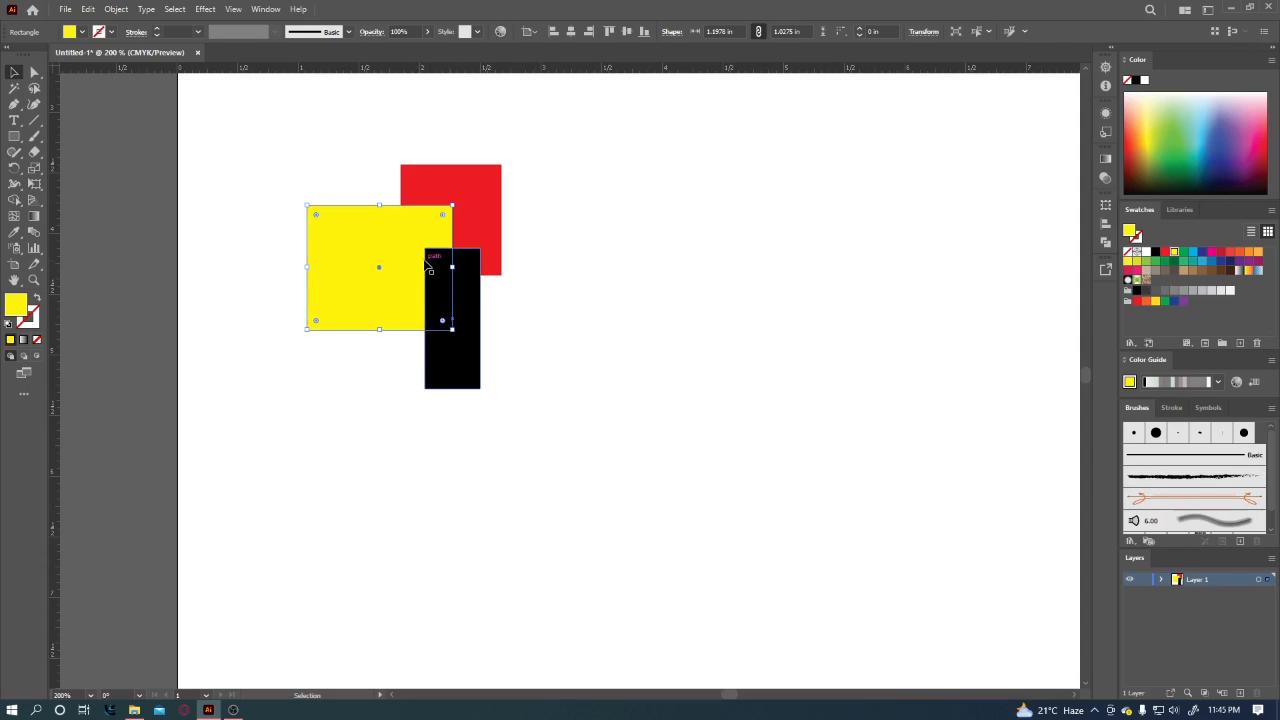
key("ctrl+bracketleft")
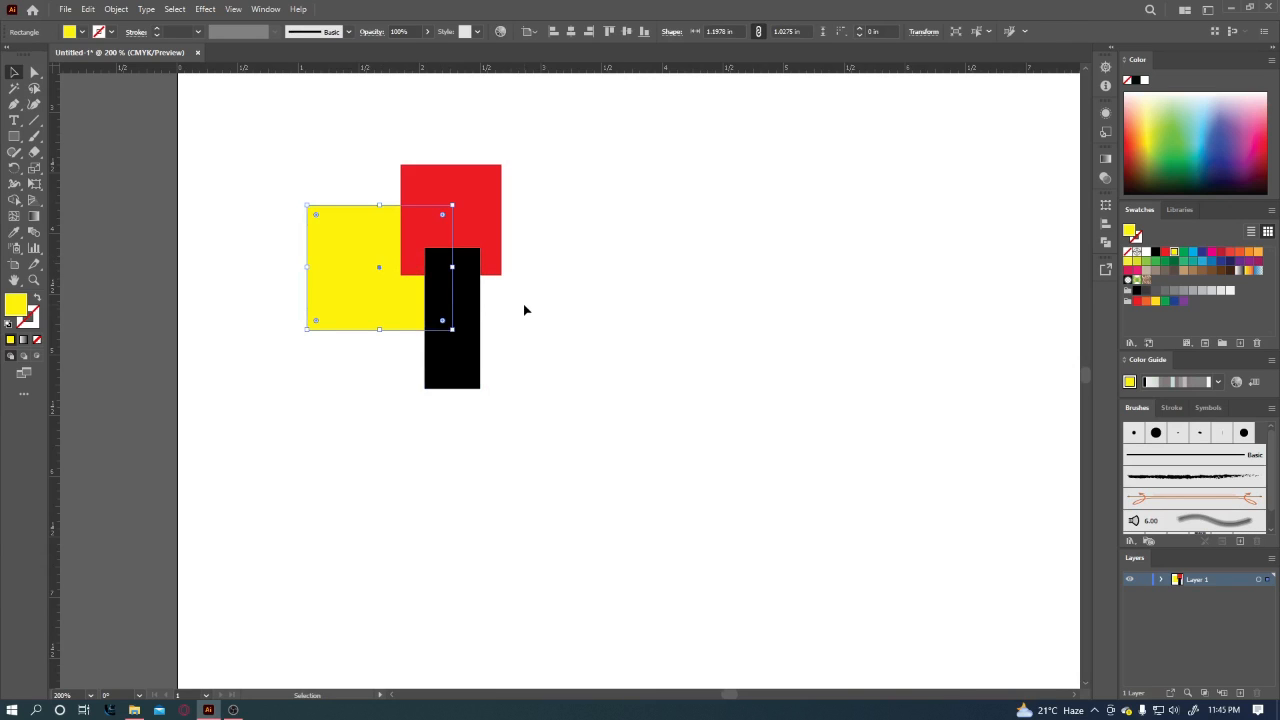
left_click(490, 304)
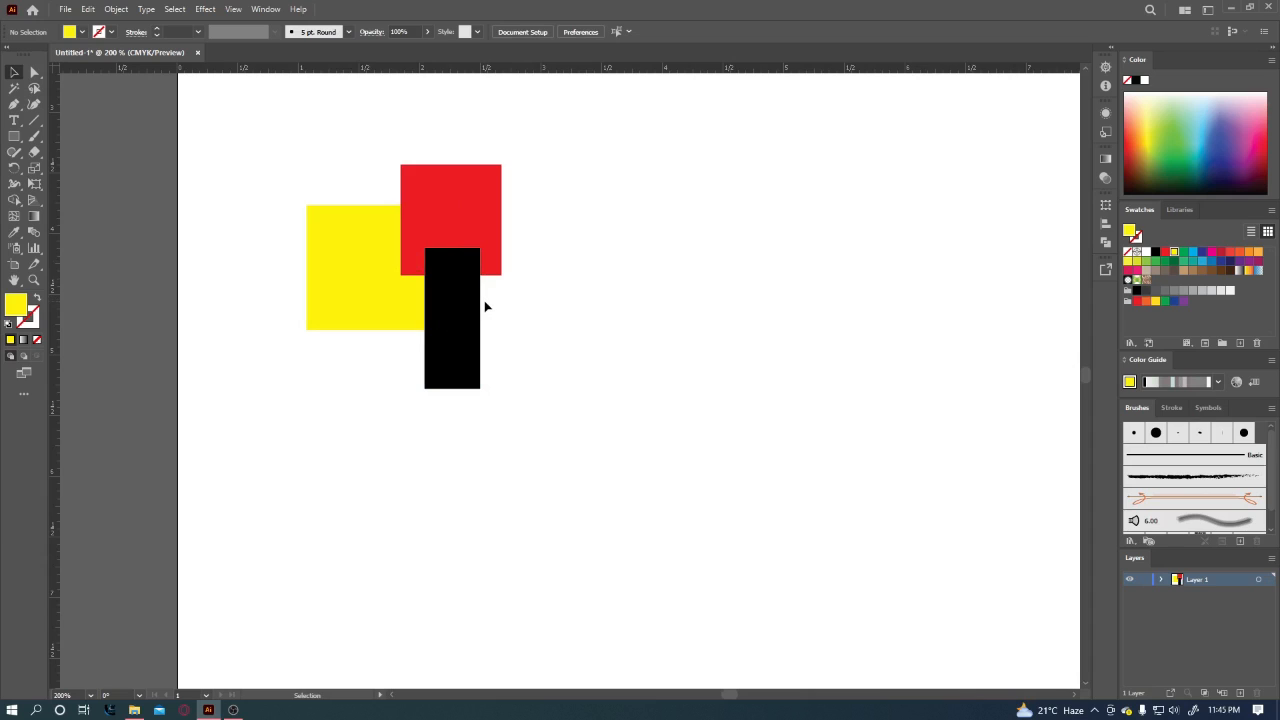
left_click(460, 208)
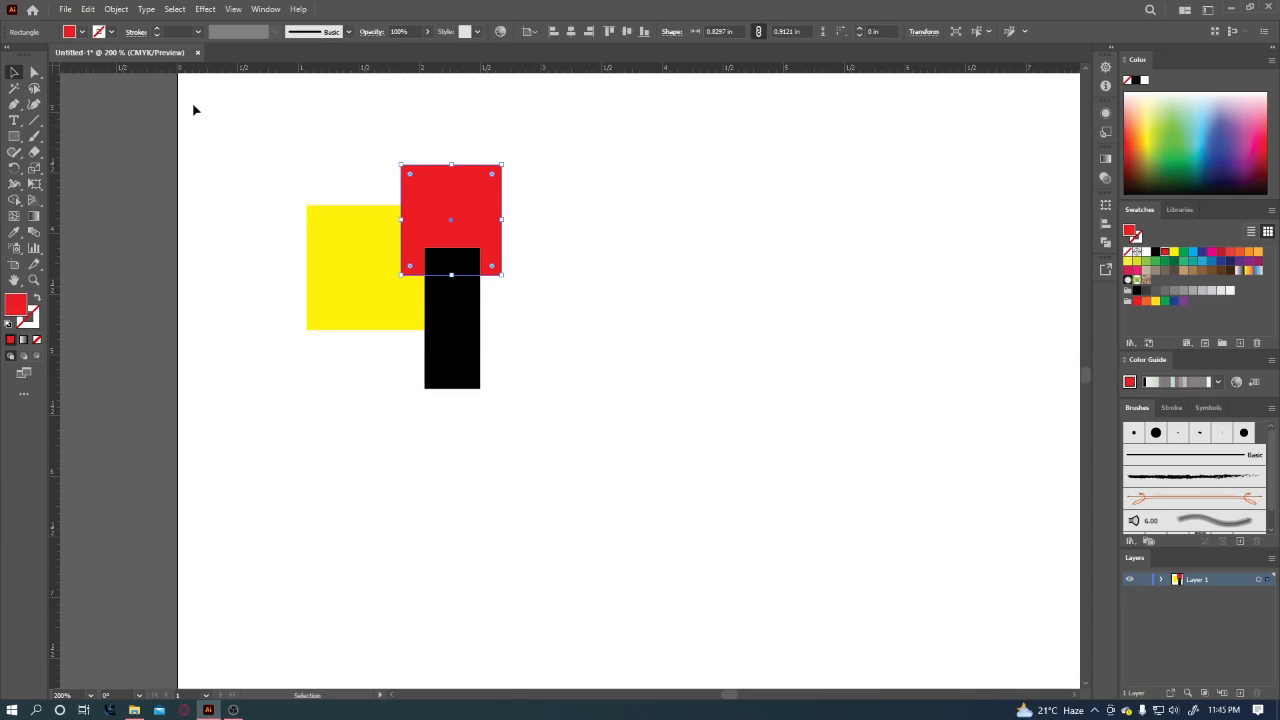
Cut the red square and paste it back in front of the black rectangle.
left_click(88, 9)
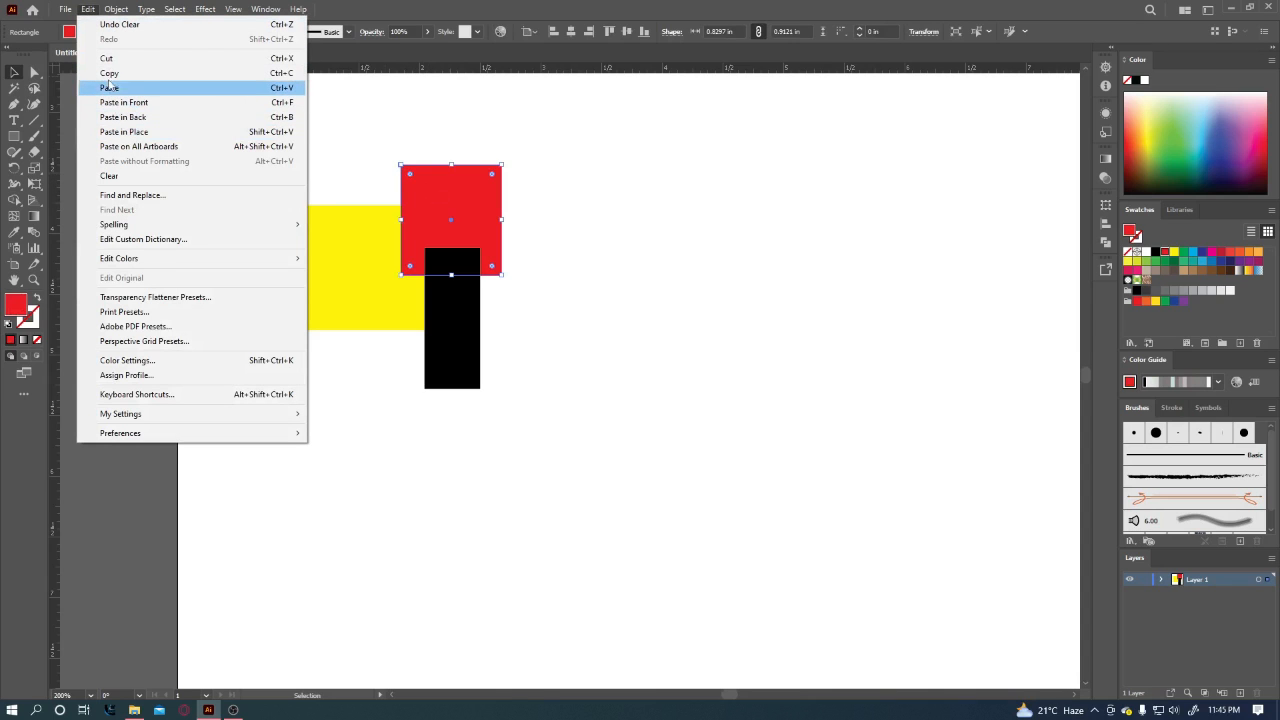
left_click(289, 60)
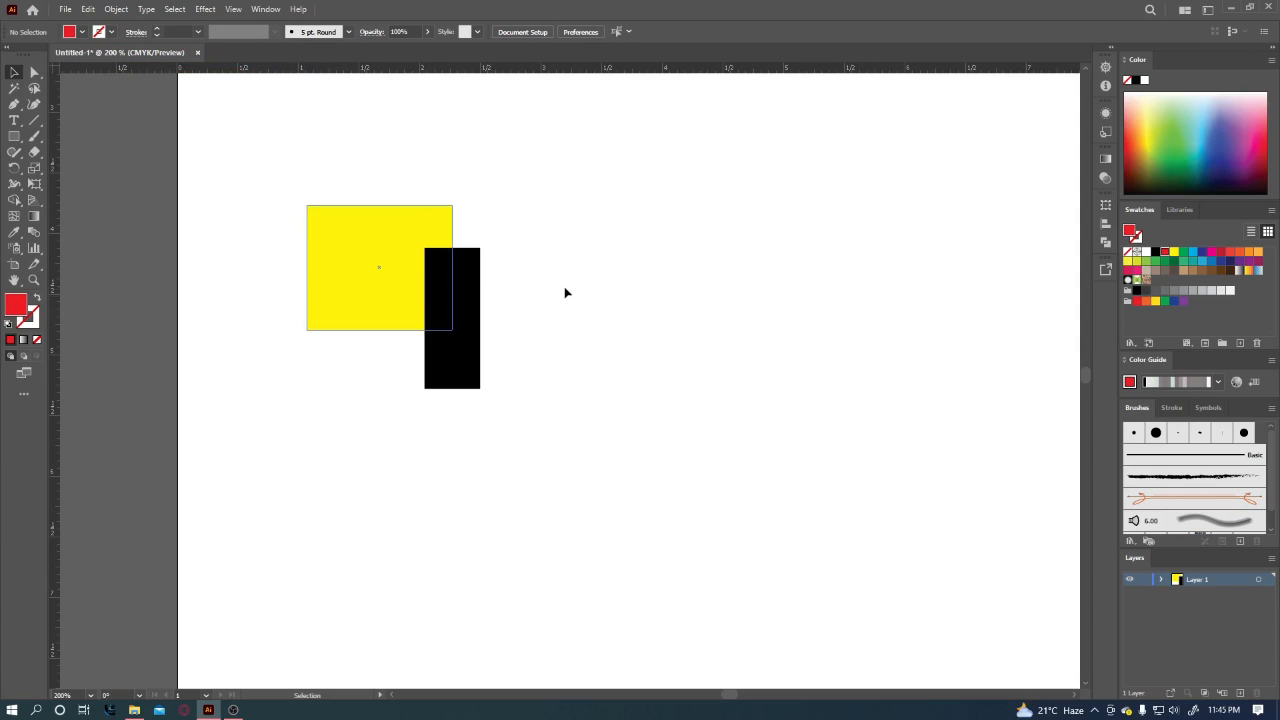
key("a")
left_click(460, 295)
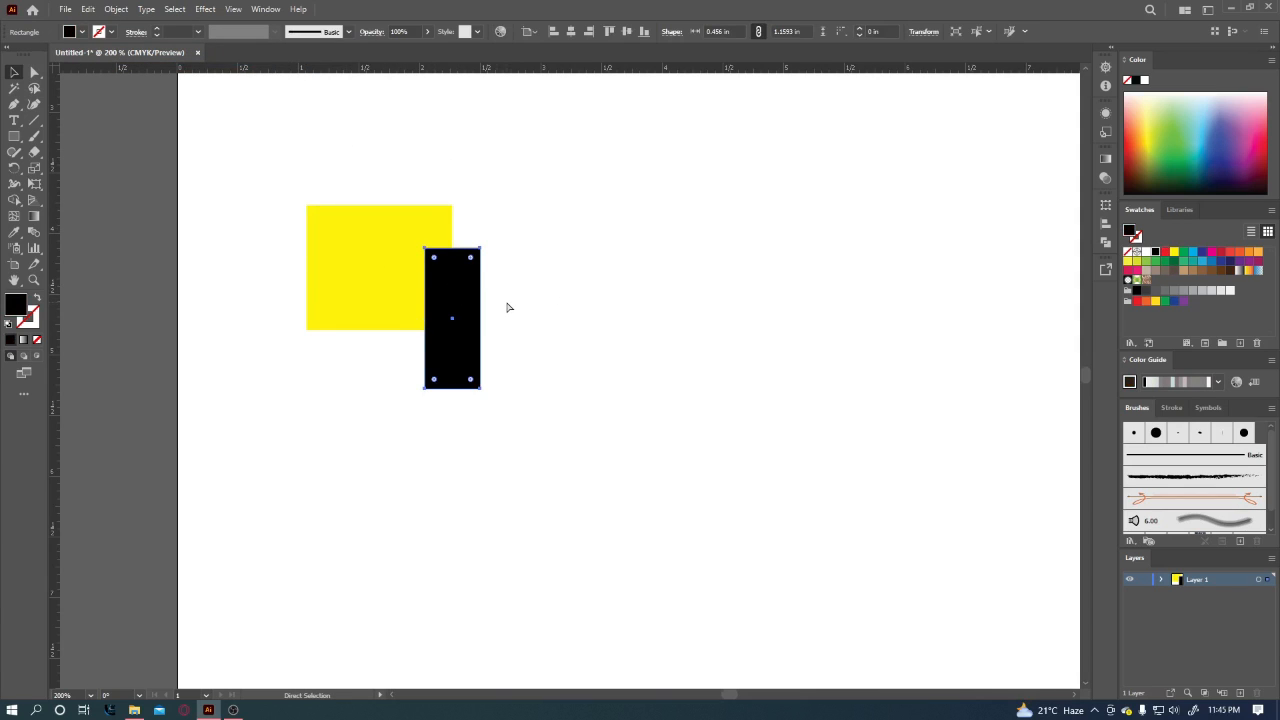
key("ctrl+f")
key("v")
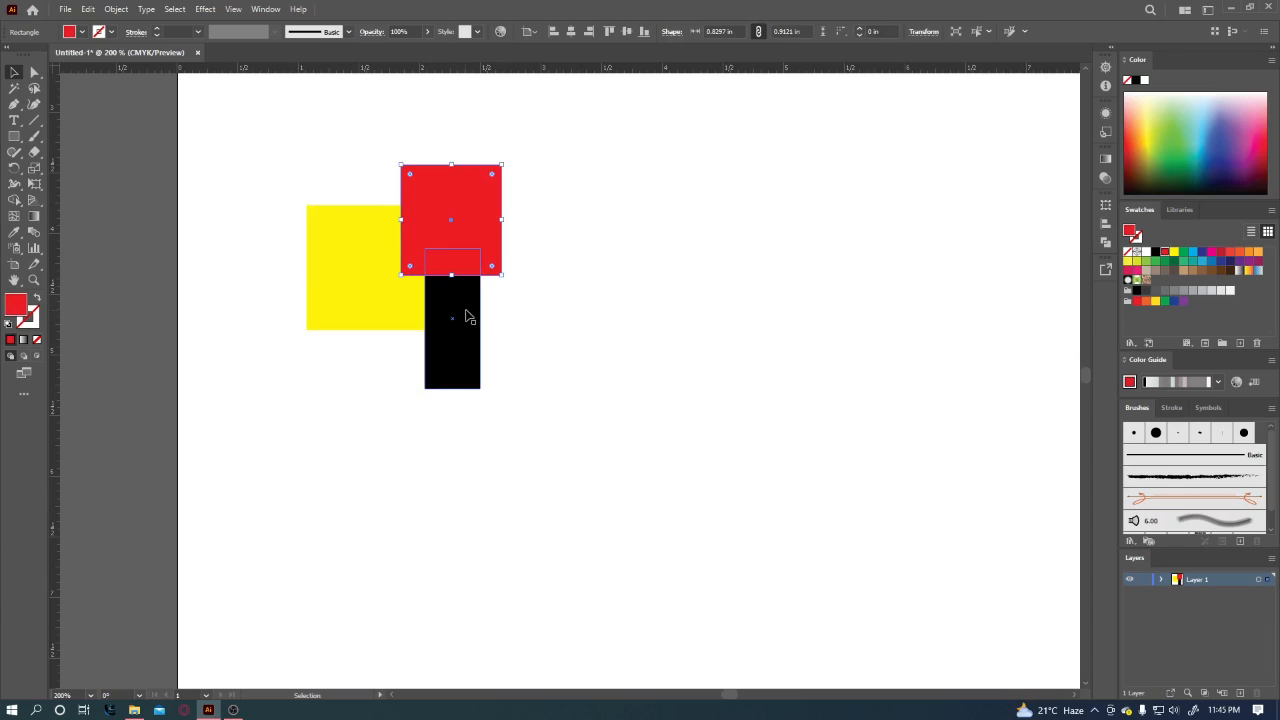
left_click(496, 282)
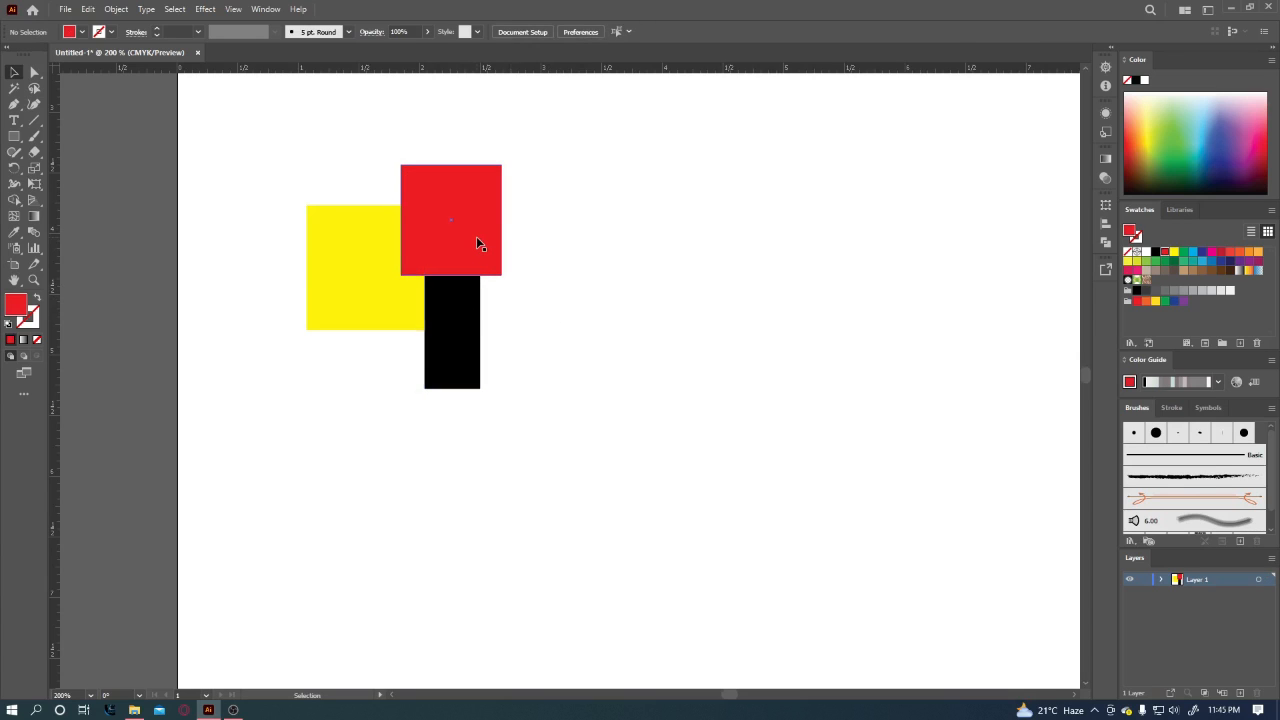
Remove the red square again and paste it behind the yellow square with Ctrl+B.
left_click(476, 242)
key("a")
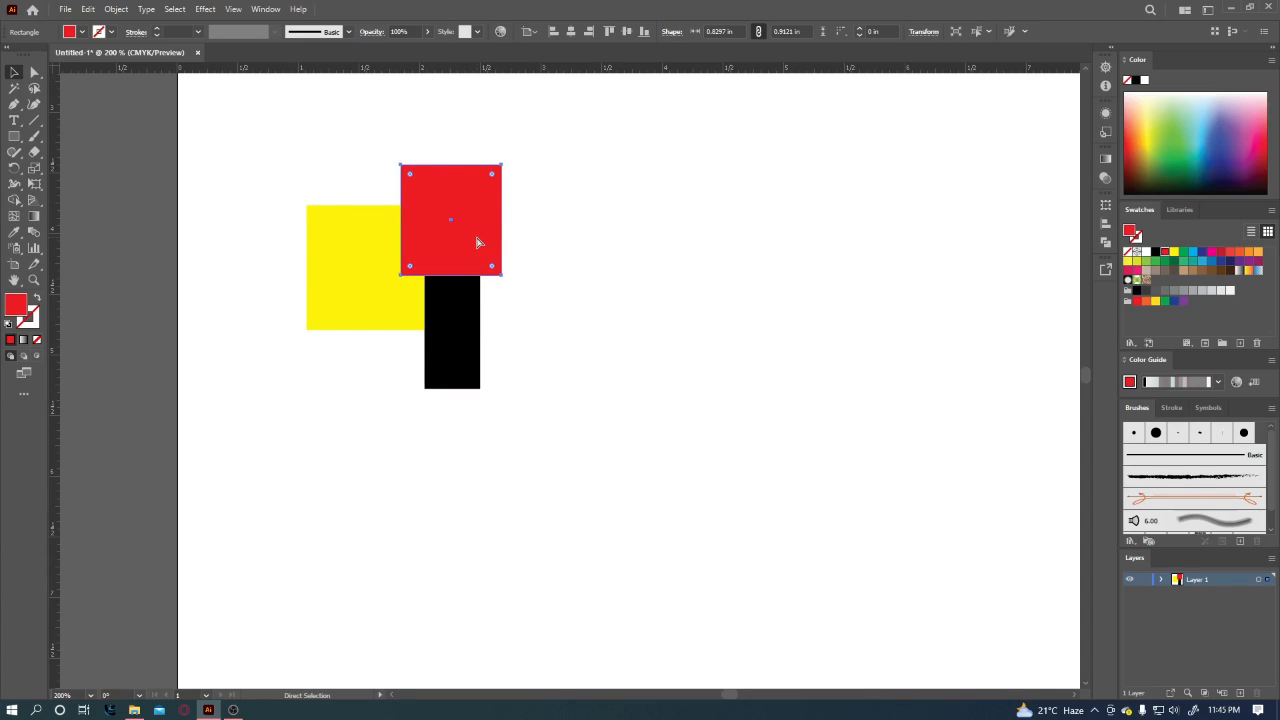
key("Delete")
key("v")
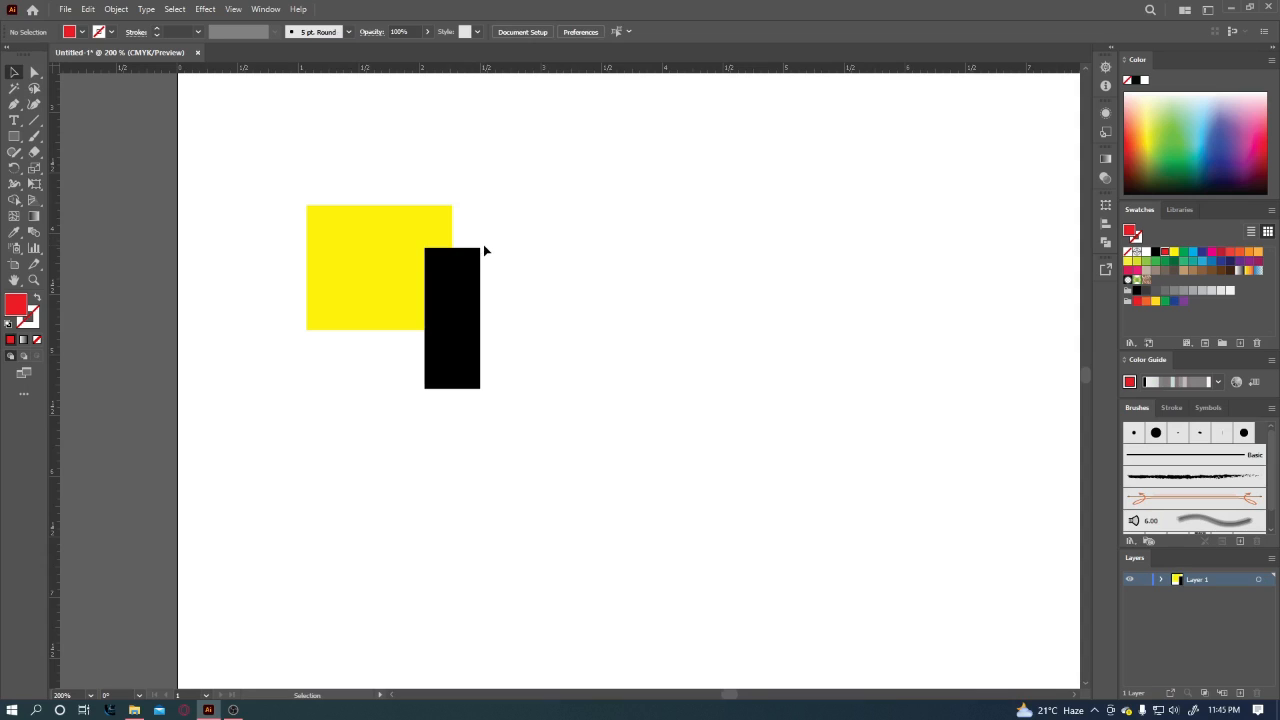
left_click(429, 229)
key("a")
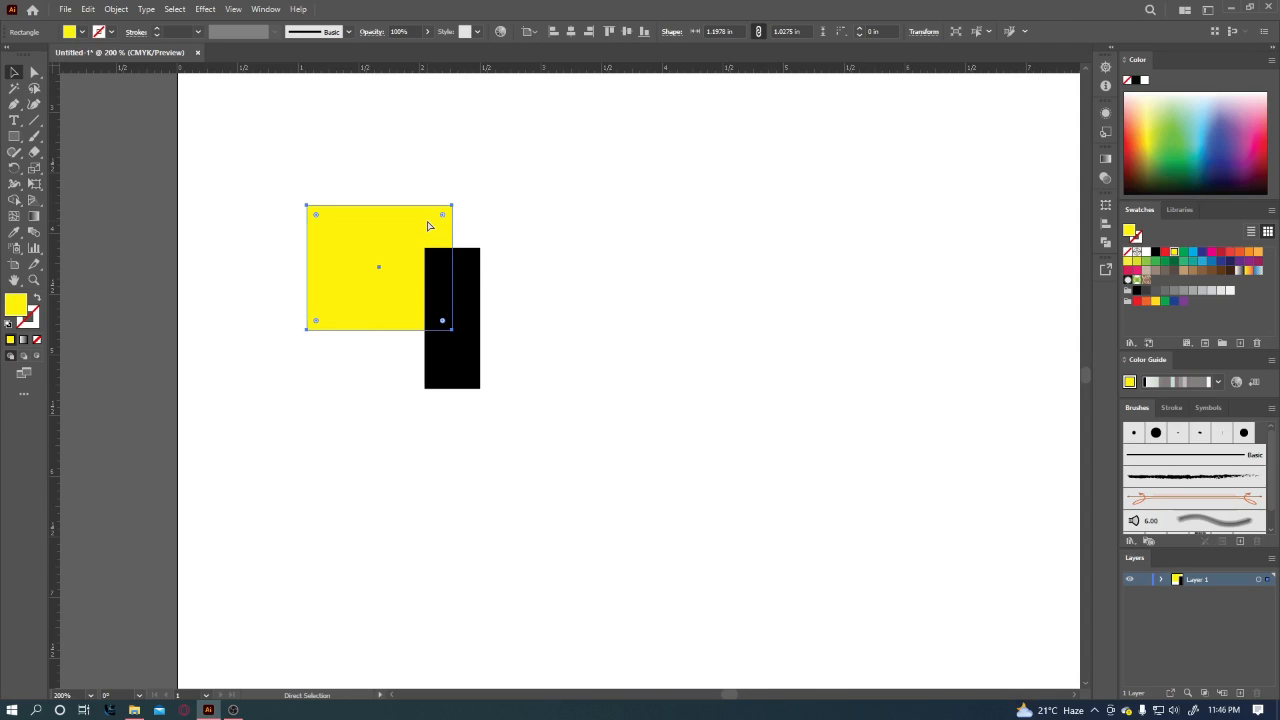
key("ctrl+b")
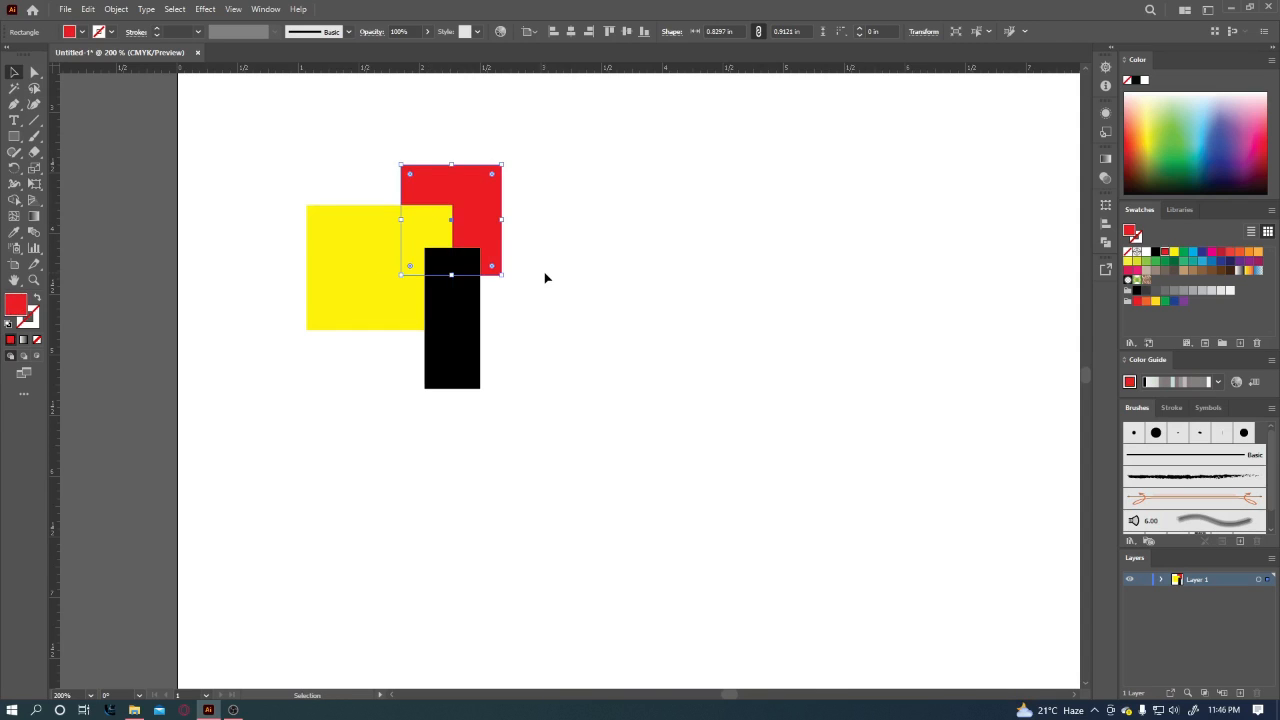
Browse the Object and Edit menus without choosing a command.
left_click(544, 278)
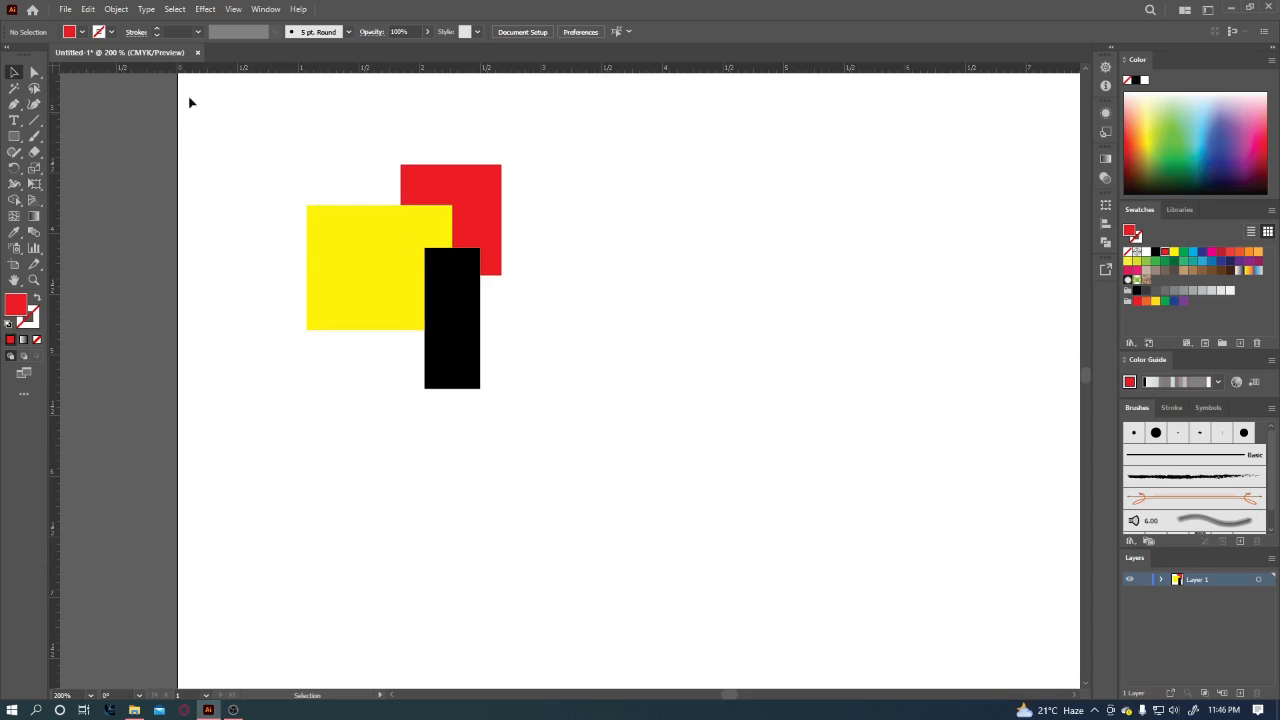
left_click(116, 9)
mouse_move(88, 9)
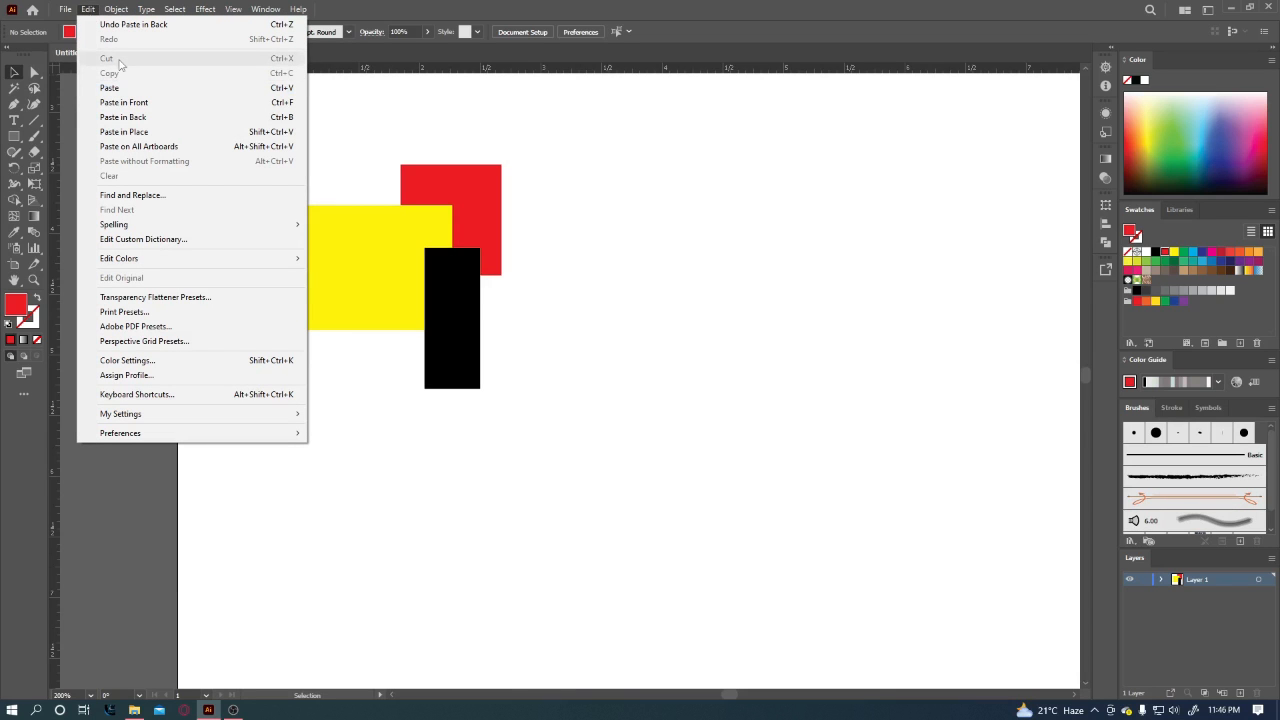
left_click(350, 134)
Delete the black bar and yellow square, then drag the red square toward the top-left.
left_click(471, 276)
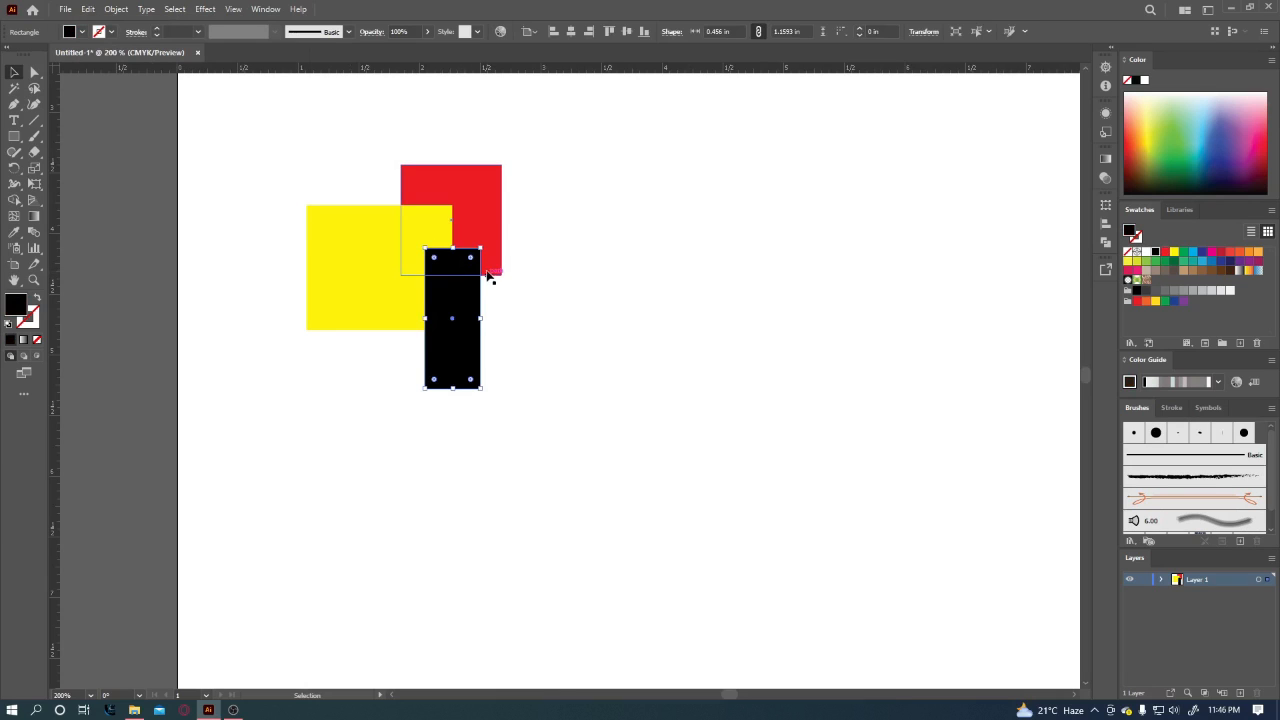
key("Delete")
left_click(480, 229)
key("Delete")
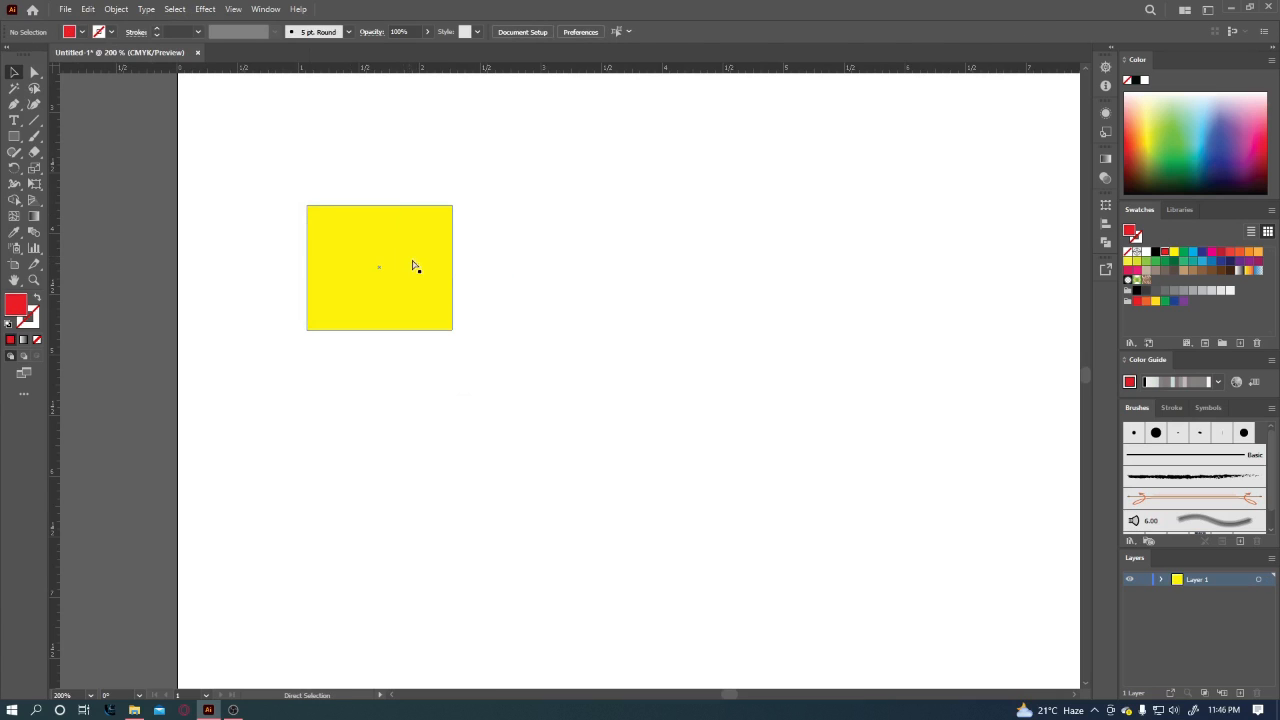
key("ctrl+z")
left_click_drag(434, 297, 451, 331)
key("Delete")
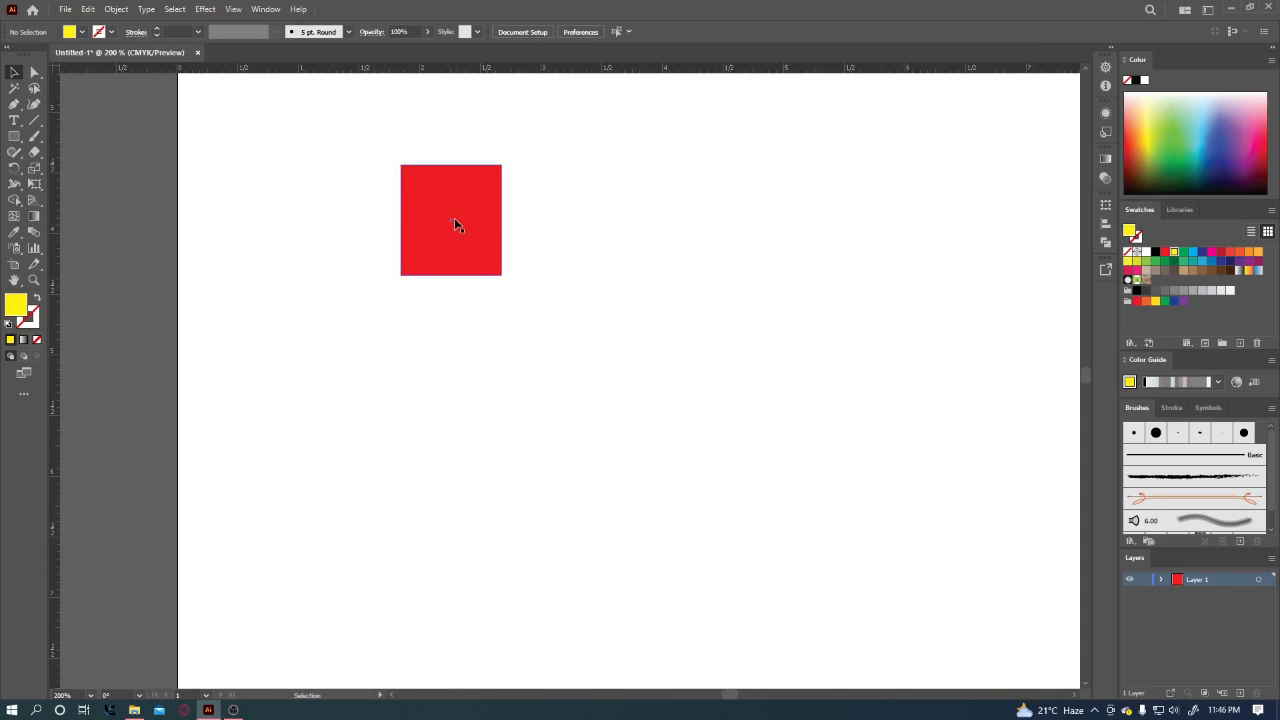
left_click_drag(454, 224, 283, 160)
scroll(283, 160, "right", 2)
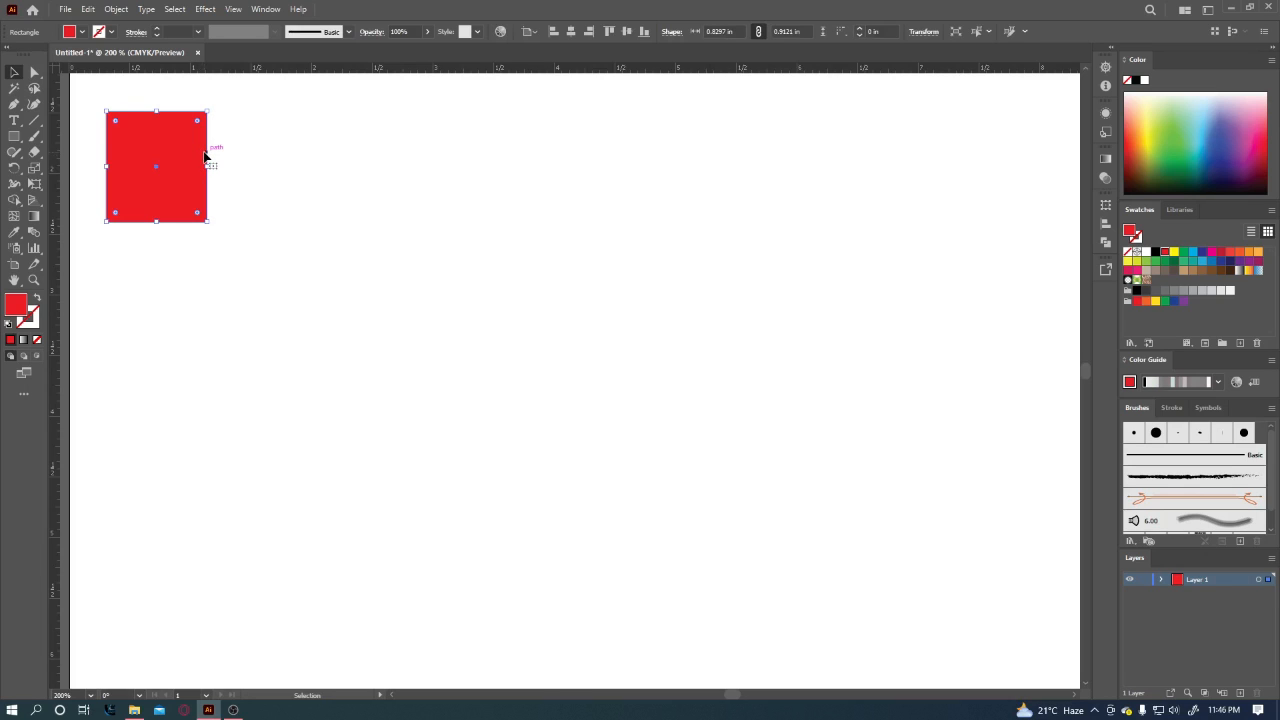
Select the red square, try dragging a lower-right duplicate, then delete it.
left_click(240, 155)
key("a")
left_click(192, 151)
key("v")
left_click_drag(190, 150, 361, 255)
key("Delete")
left_click(193, 155)
key("a")
key("v")
Paste a second red square, about 0.83 x 0.91 in, lower and right of the original.
left_click(88, 9)
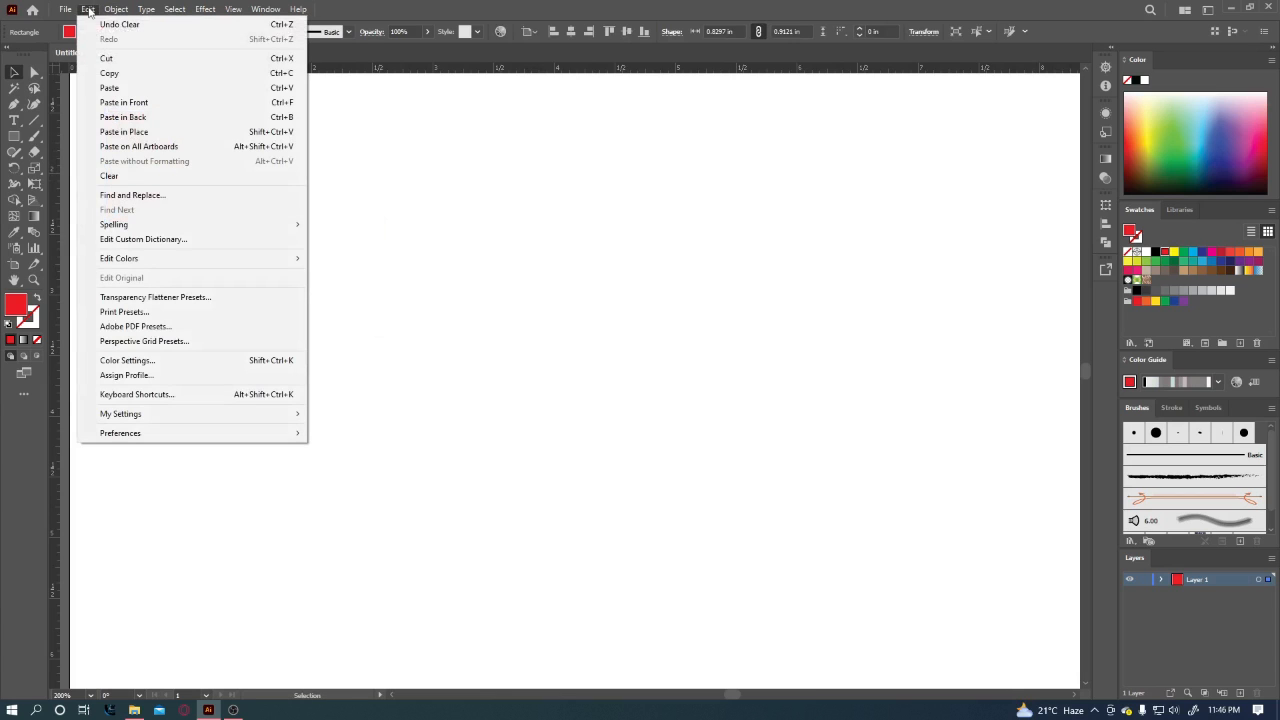
left_click(124, 132)
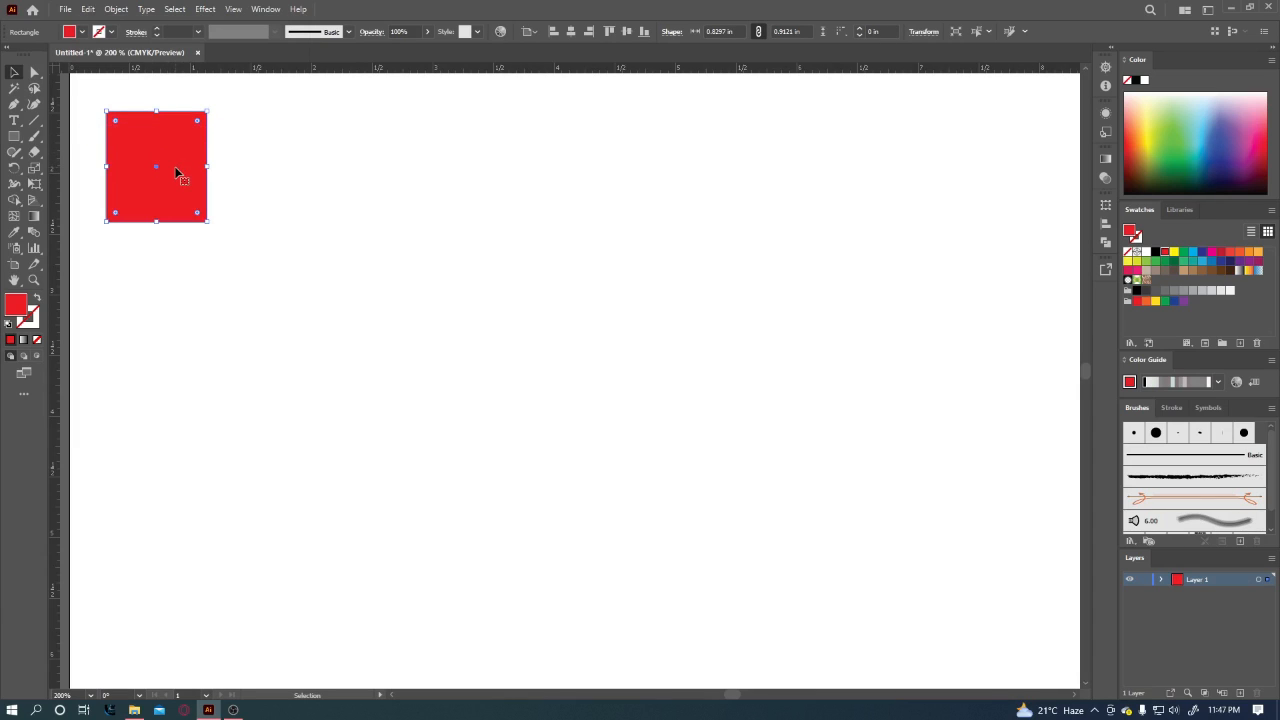
left_click_drag(167, 143, 251, 225)
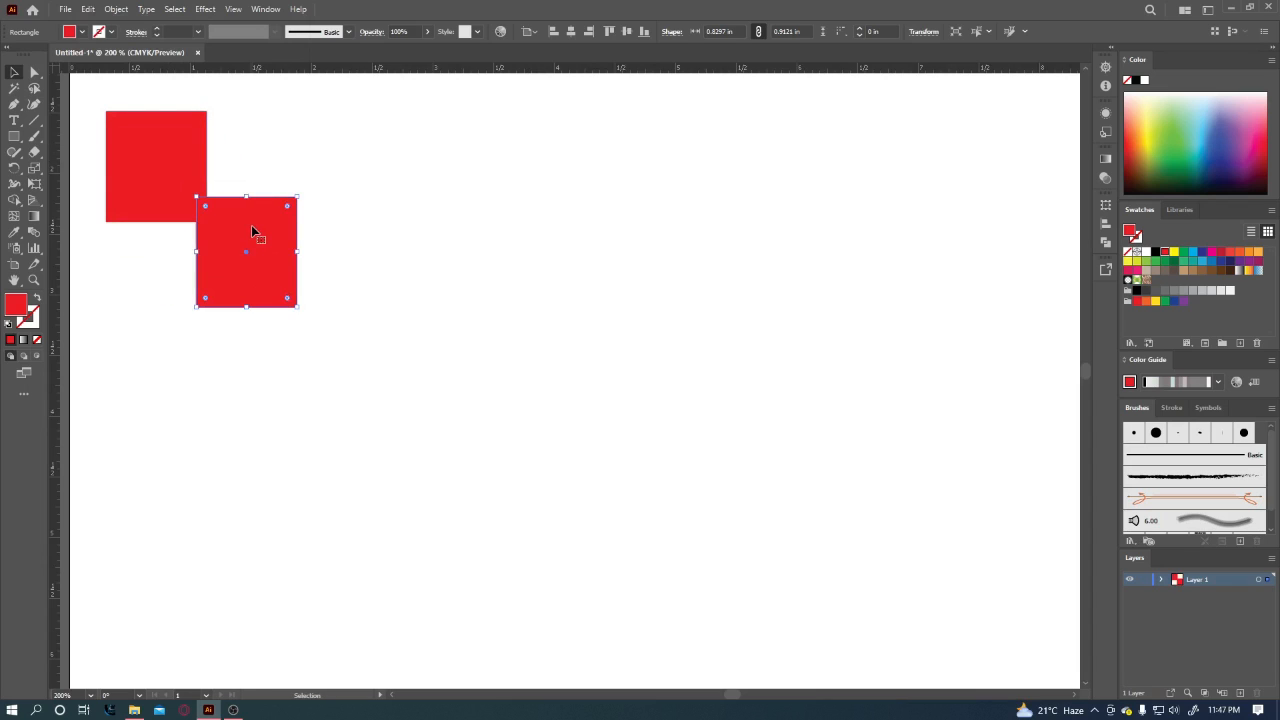
key("Delete")
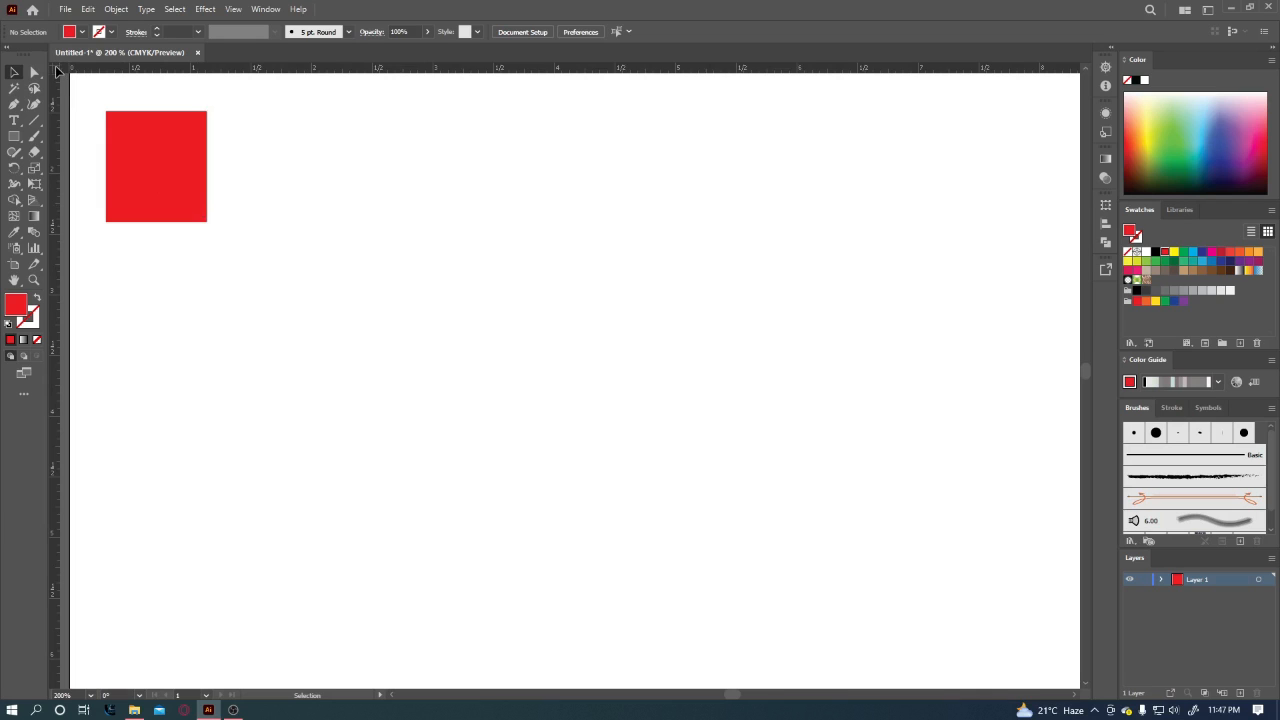
left_click_drag(57, 70, 260, 271)
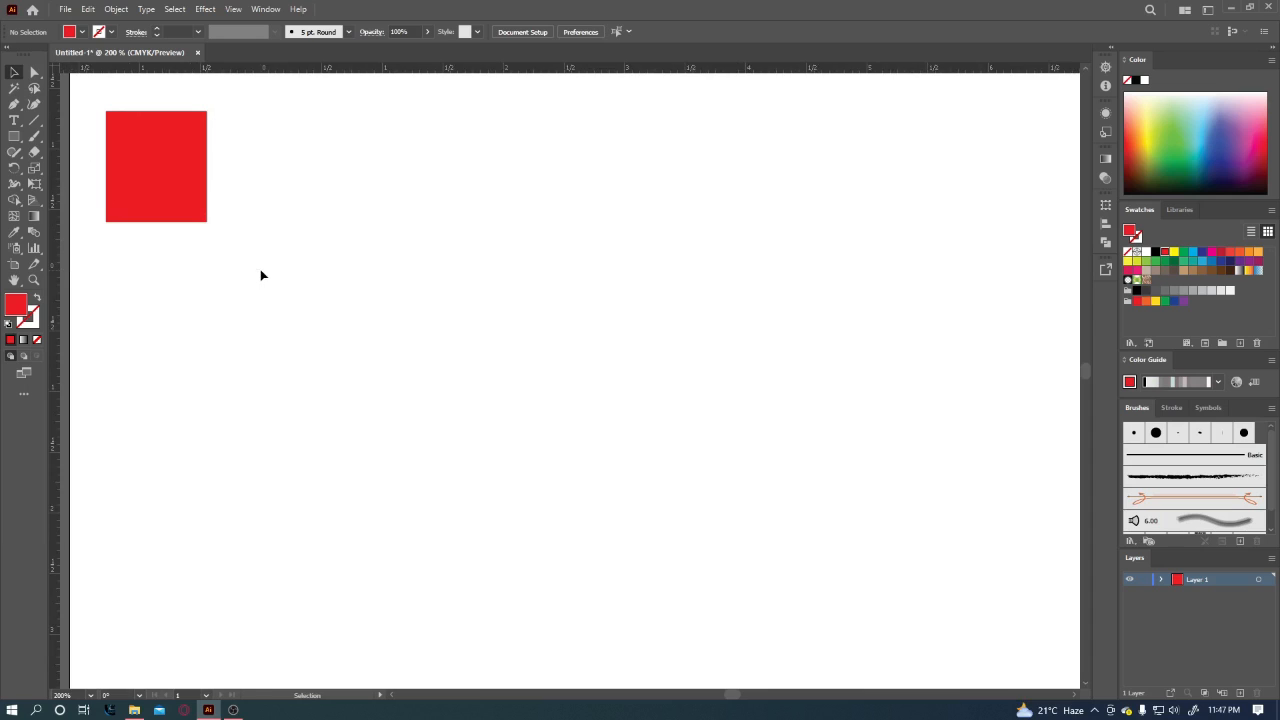
key("a")
key("ctrl+f")
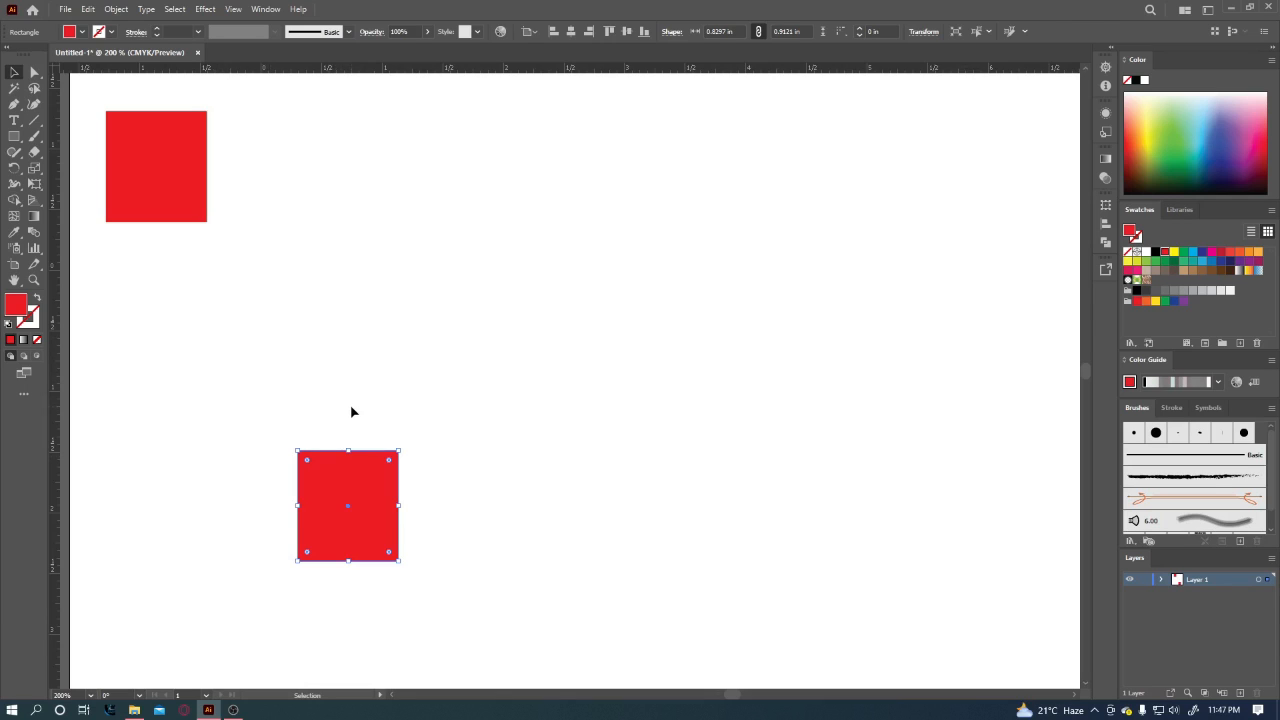
Paste a copy in place, then delete it and the lower red square.
left_click(184, 197)
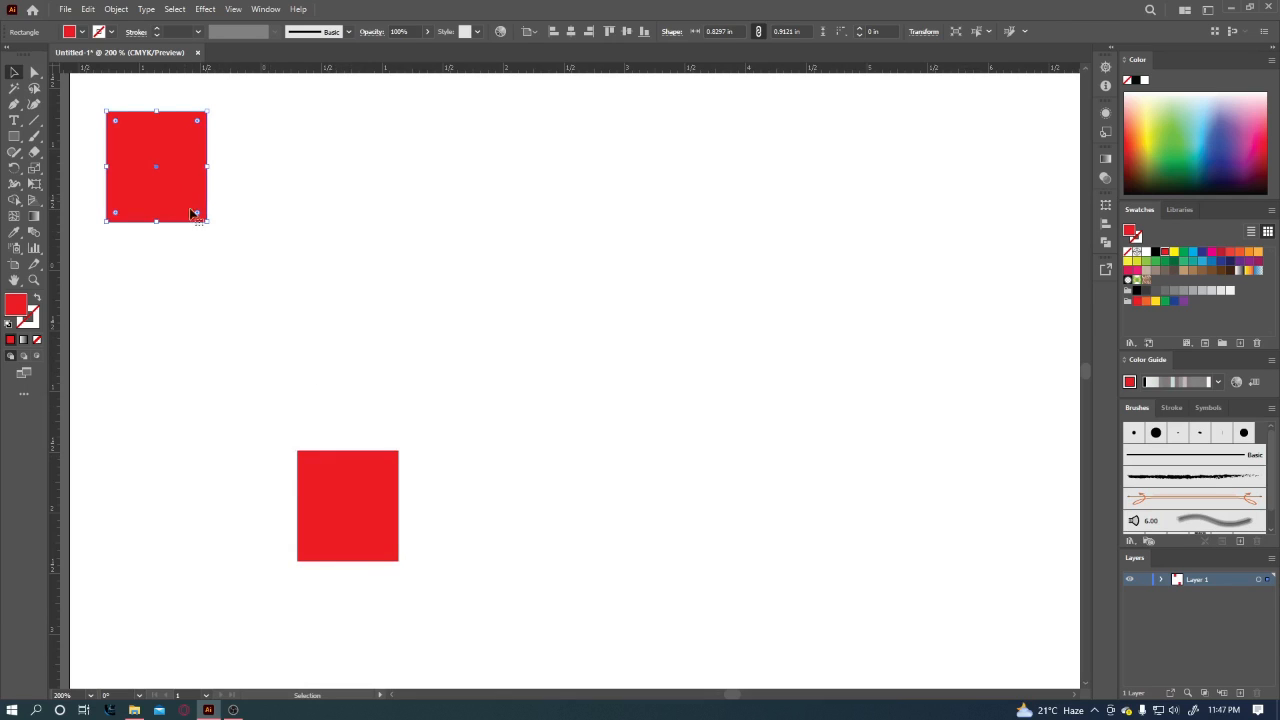
left_click(89, 10)
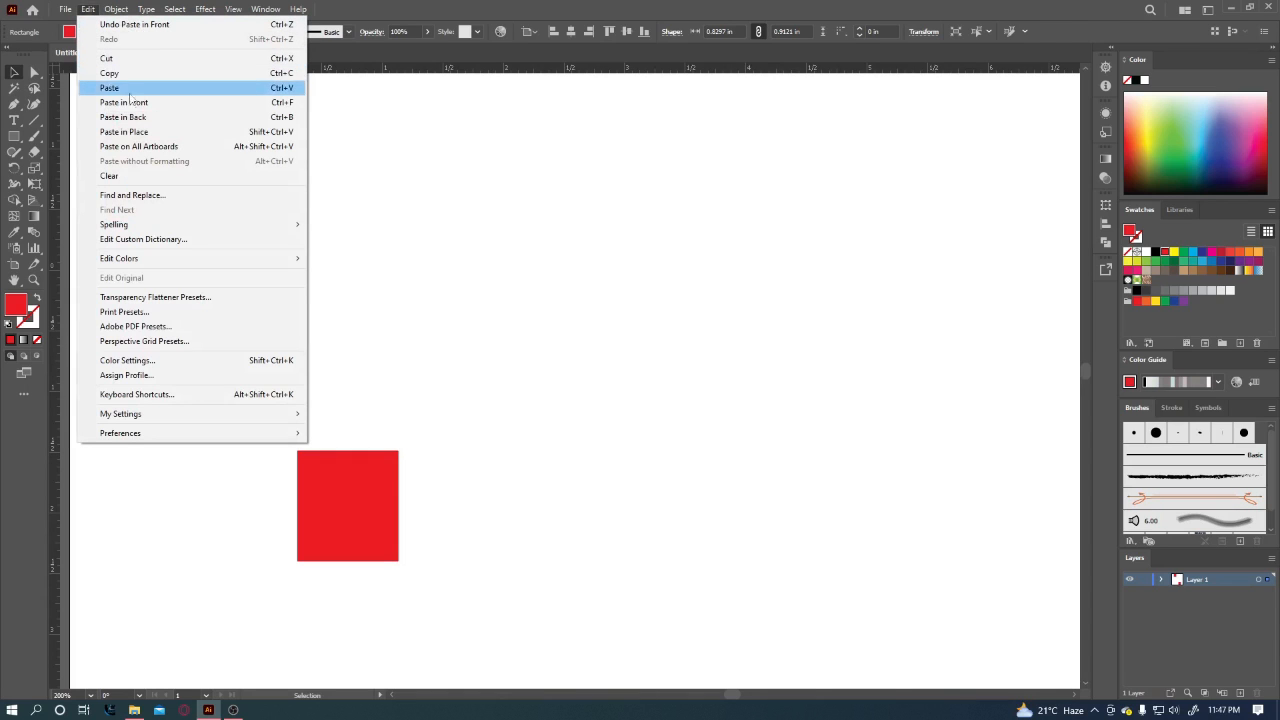
left_click(143, 134)
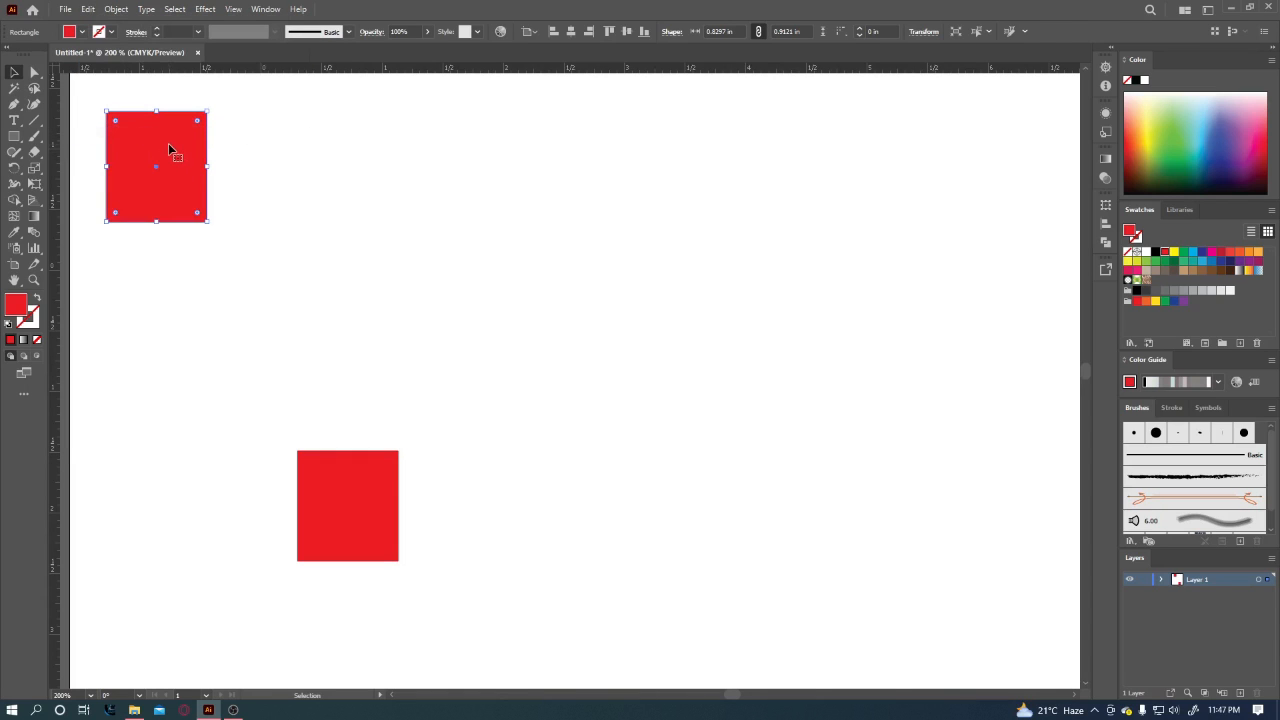
left_click_drag(174, 149, 287, 187)
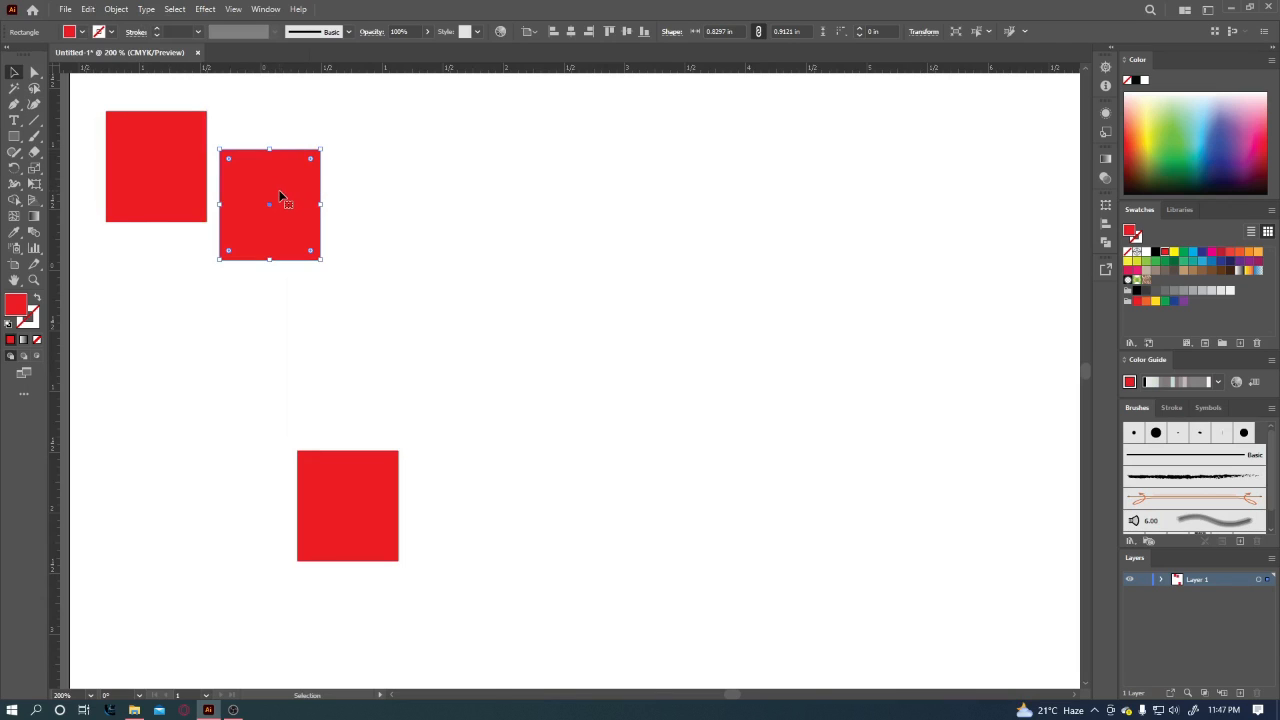
key("Delete")
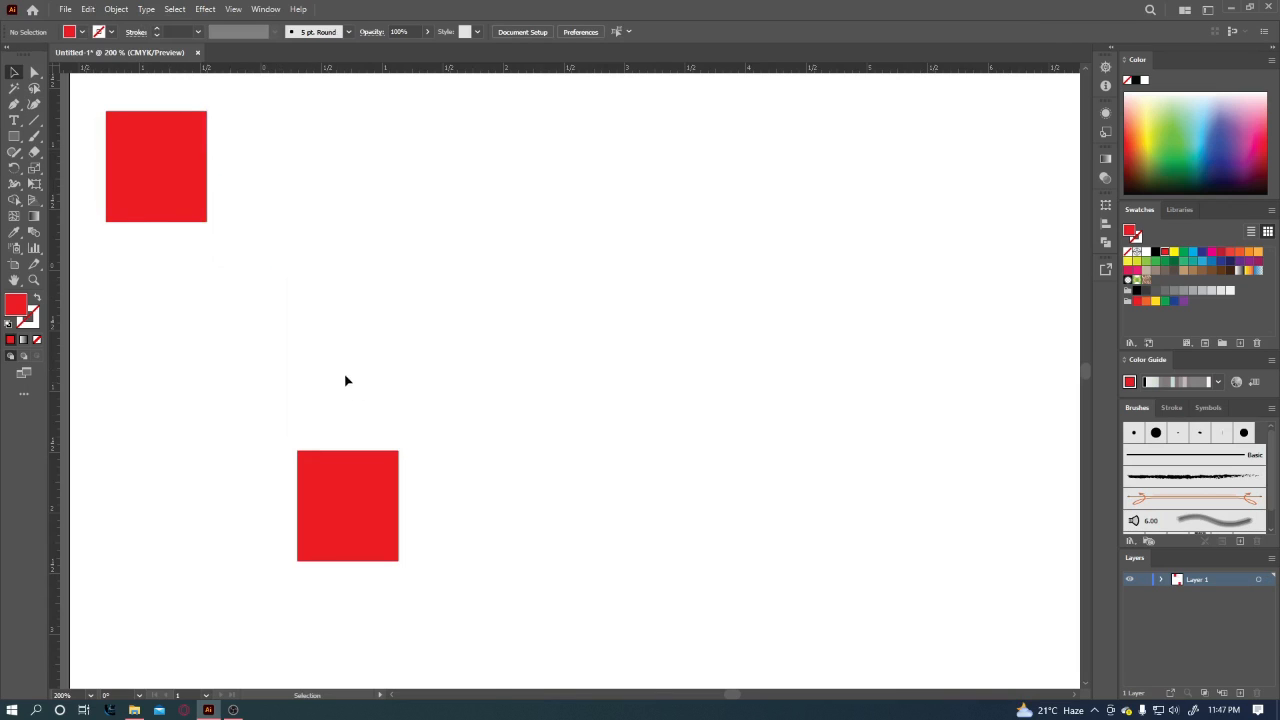
left_click(368, 462)
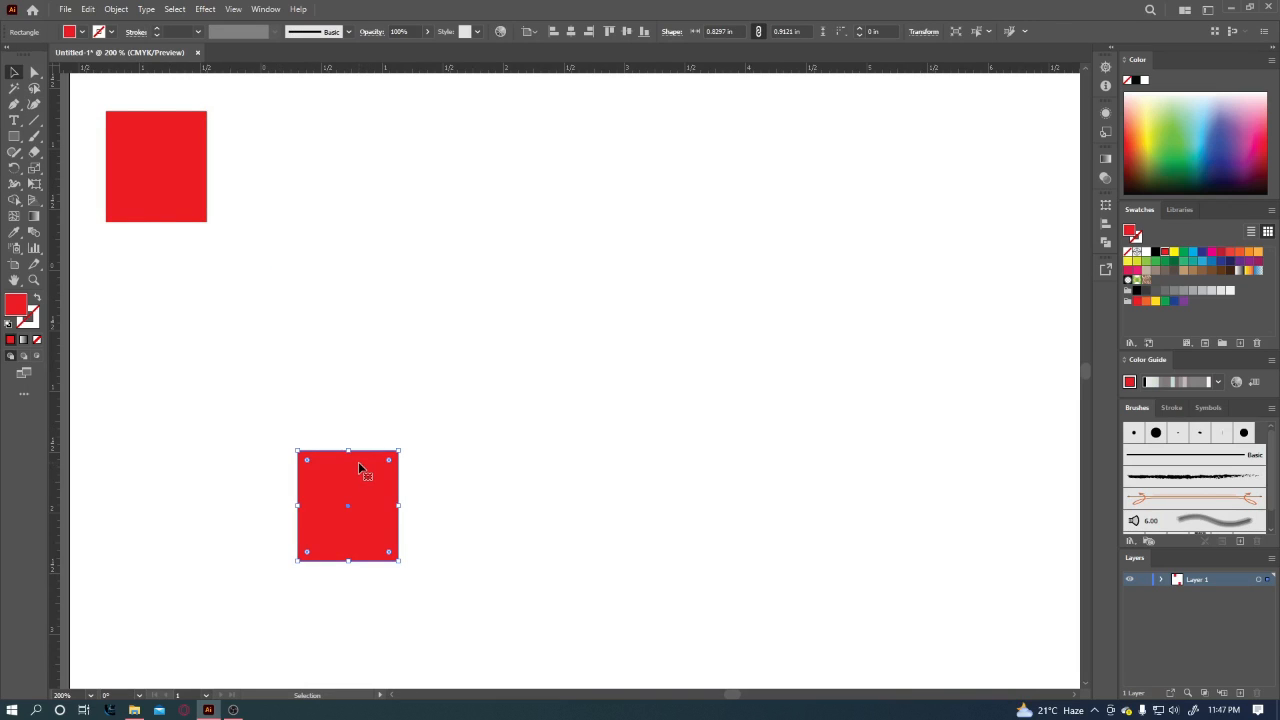
key("Delete")
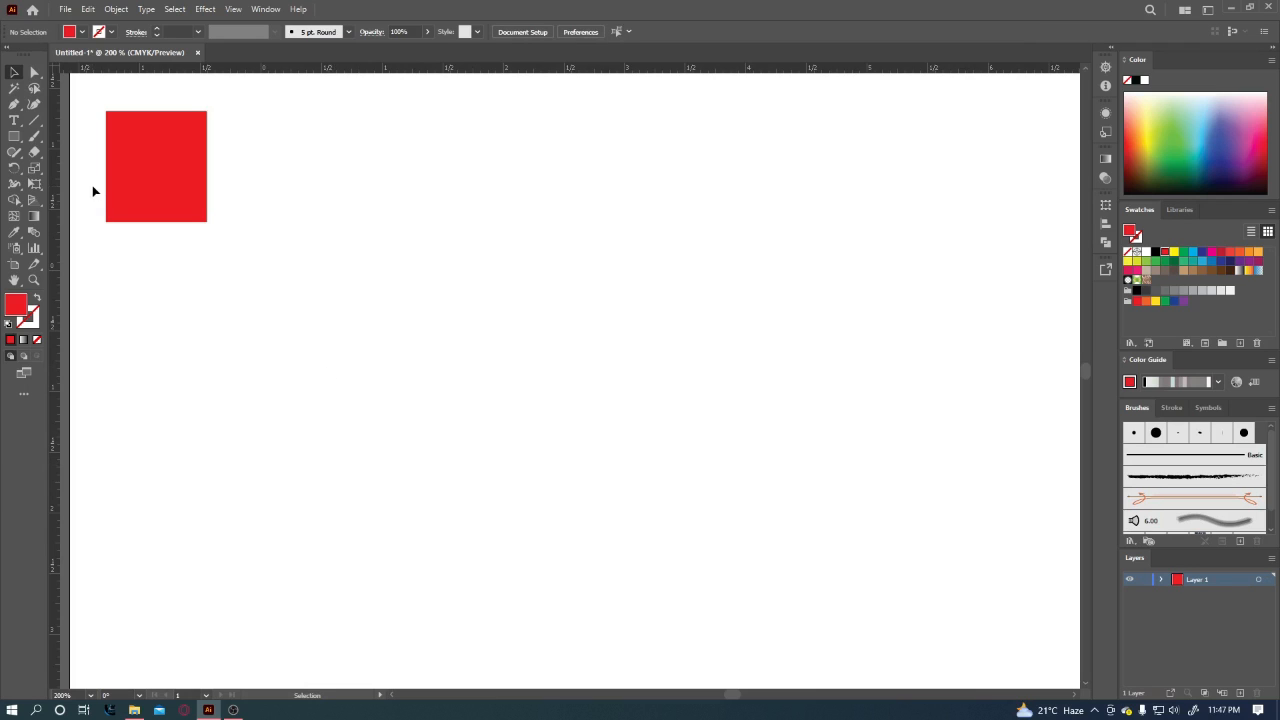
Browse the Object menu without choosing, then zoom out to the whole artboard.
left_click(116, 9)
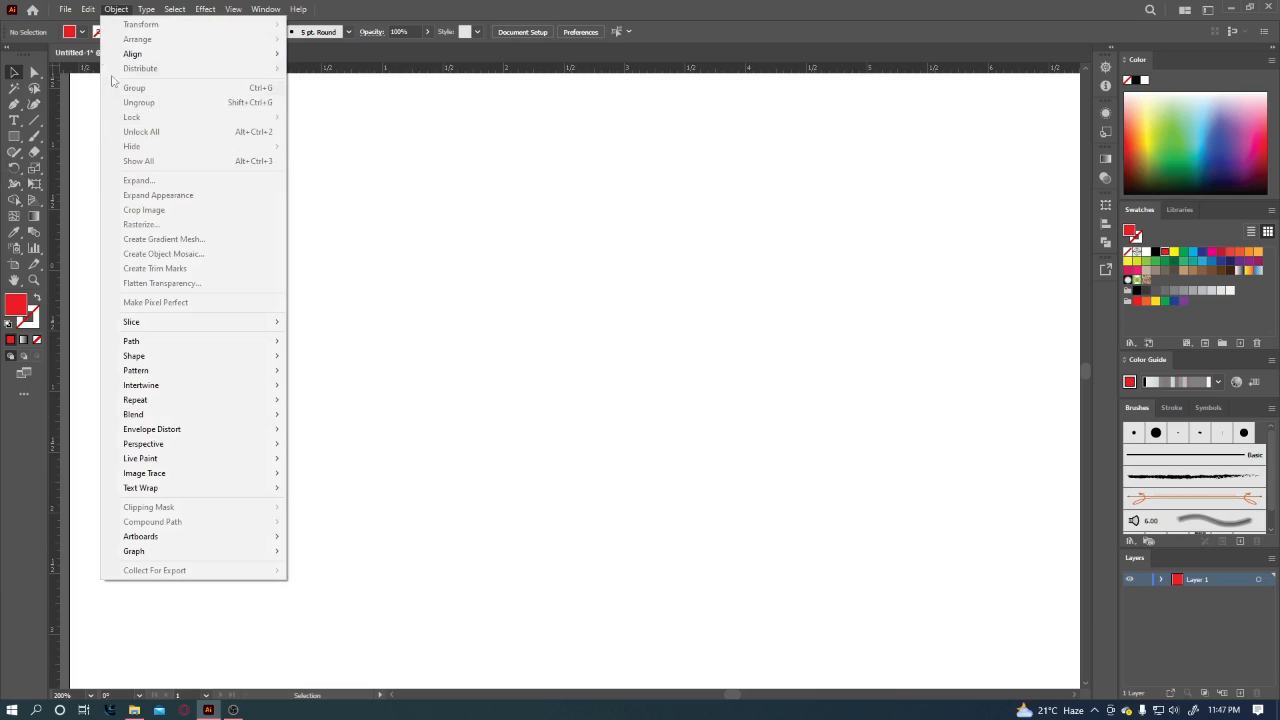
mouse_move(88, 9)
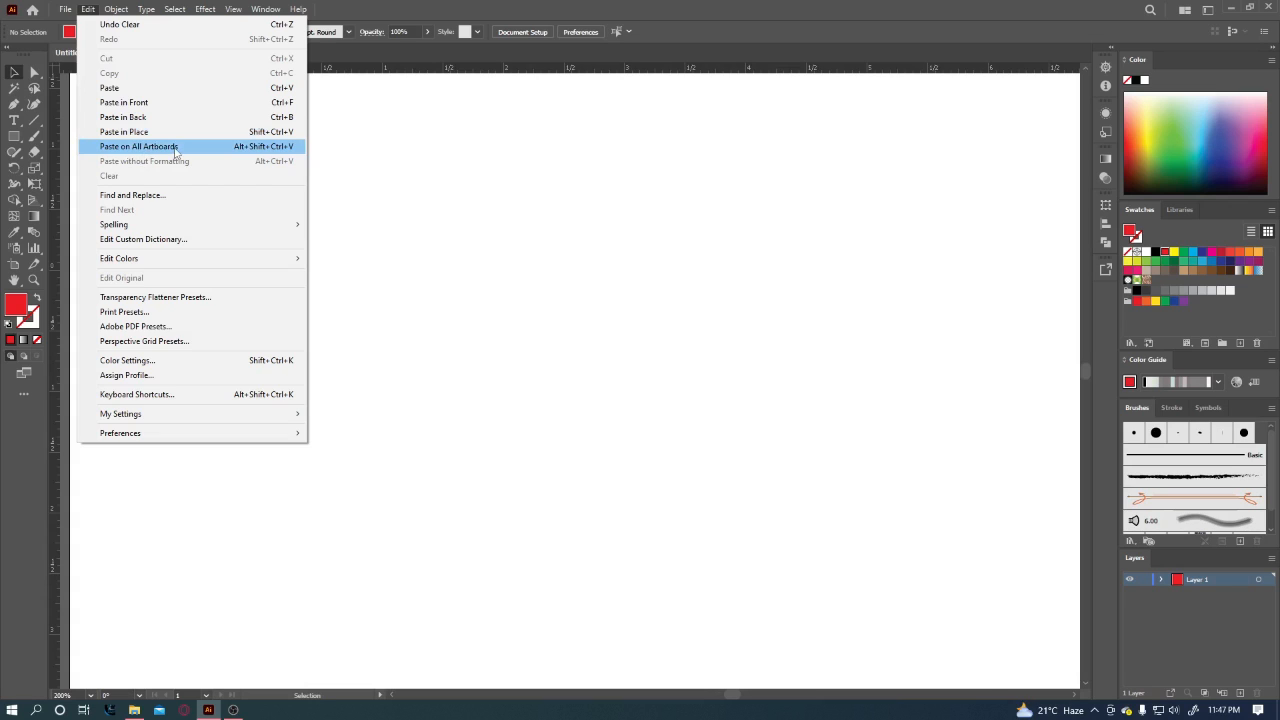
left_click(411, 8)
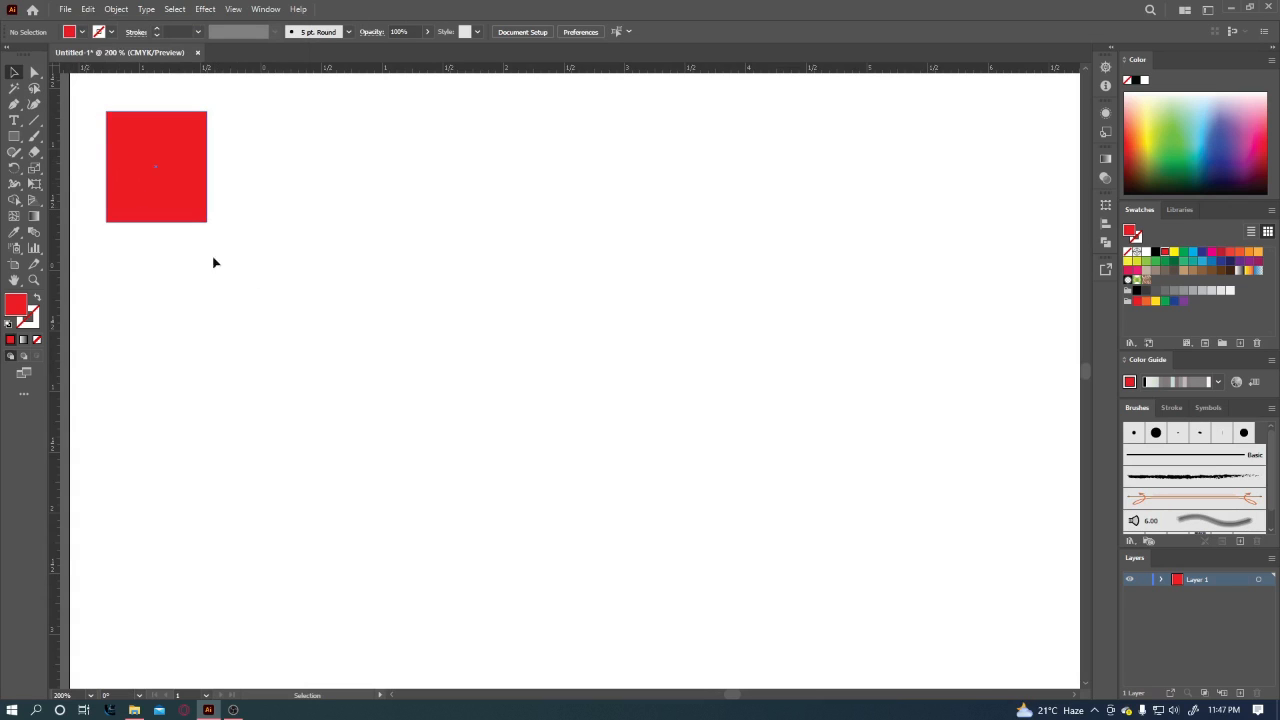
key("ctrl+minus")
key("ctrl+minus")
key("ctrl+minus")
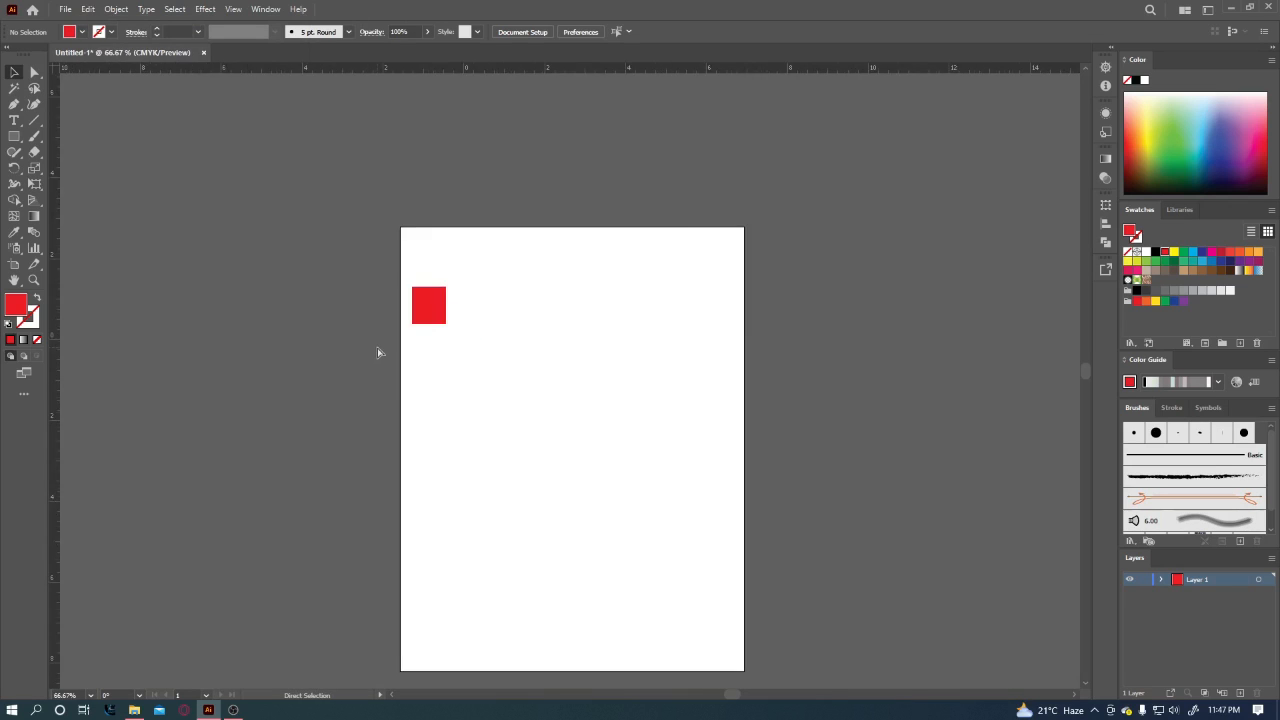
Zoom to 100%, move the red square straight up, and pan the view.
key("ctrl+plus")
left_click_drag(364, 271, 362, 208)
key("space")
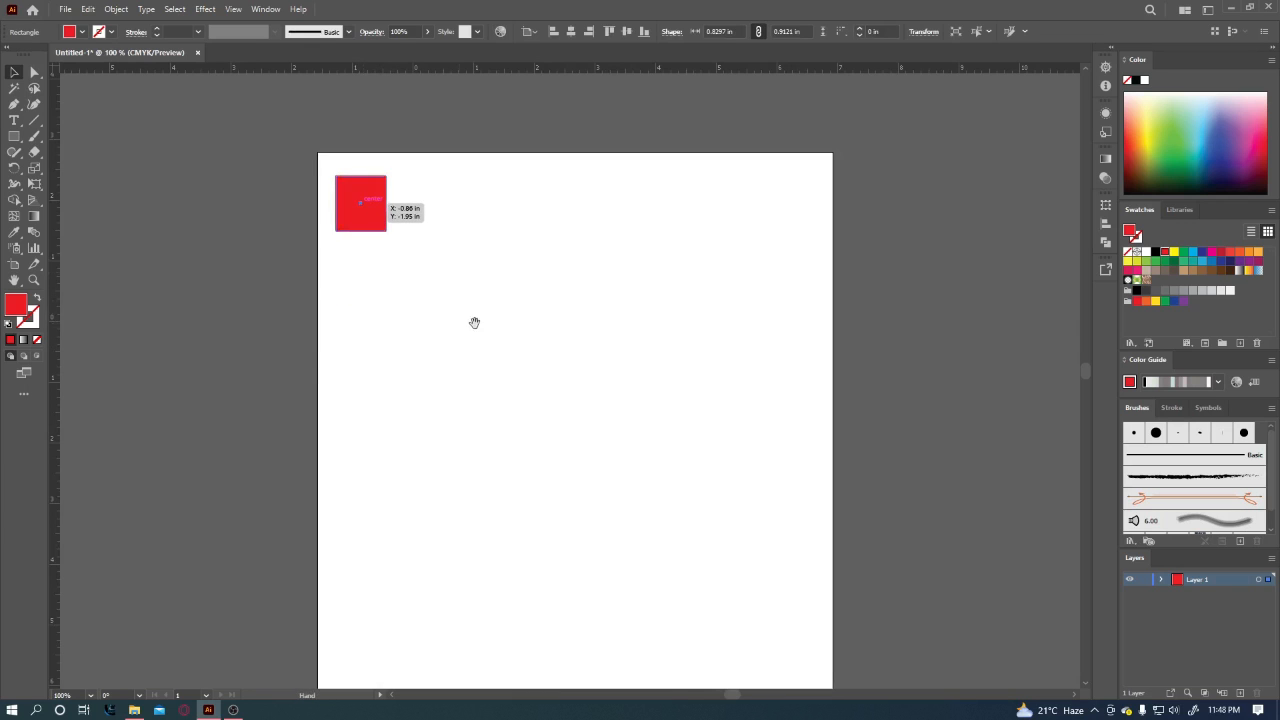
left_click_drag(553, 364, 480, 371)
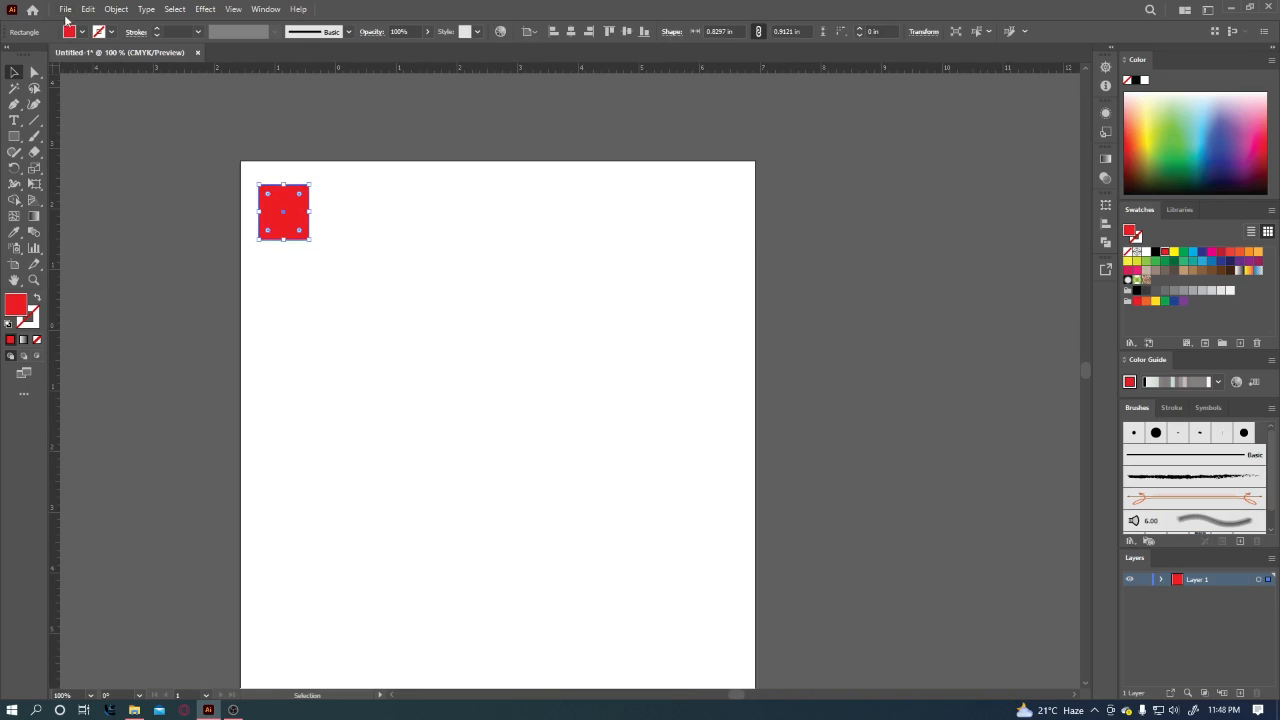
Create a new Letter-size document with 10 artboards.
left_click(65, 9)
key("Escape")
key("ctrl+n")
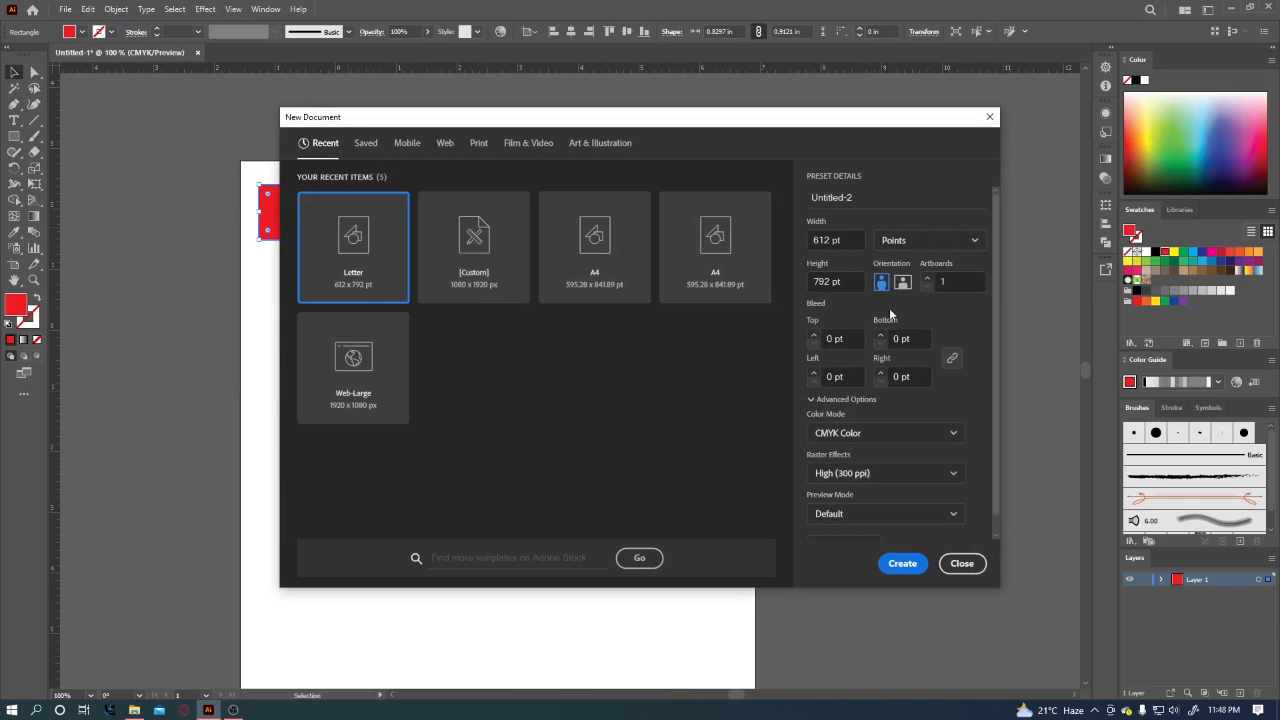
left_click(950, 281)
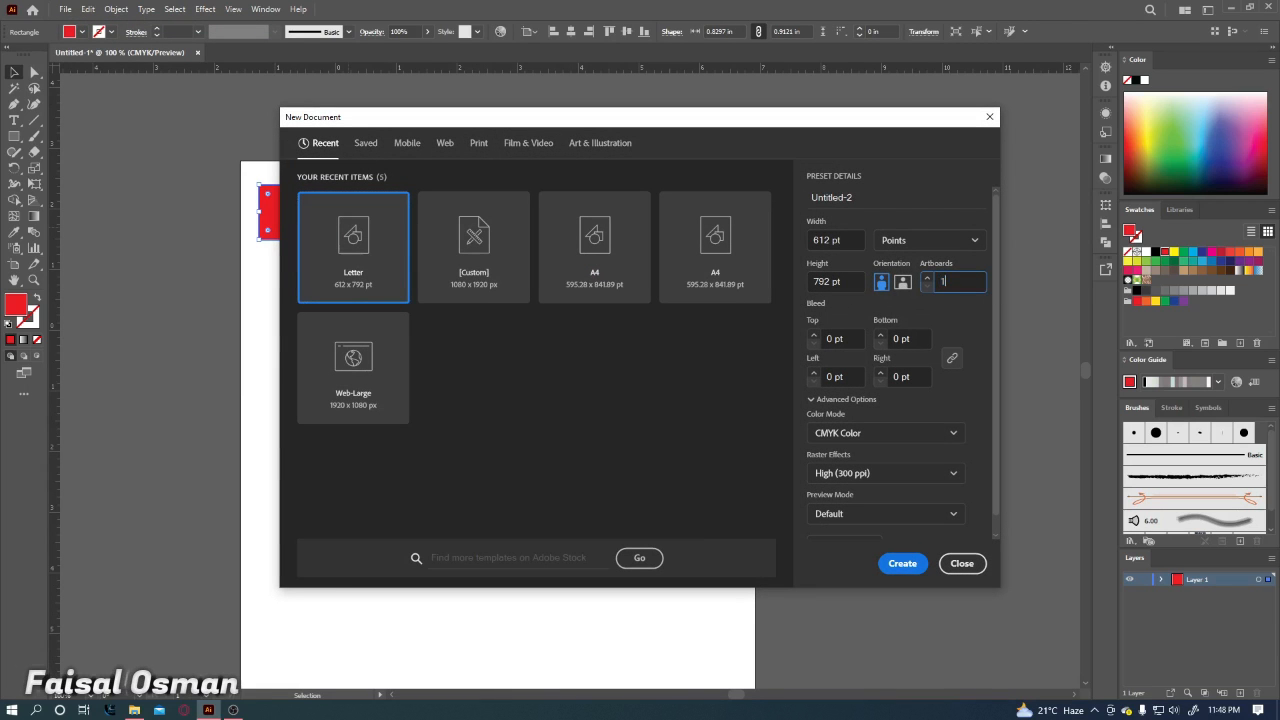
type("0")
left_click(902, 567)
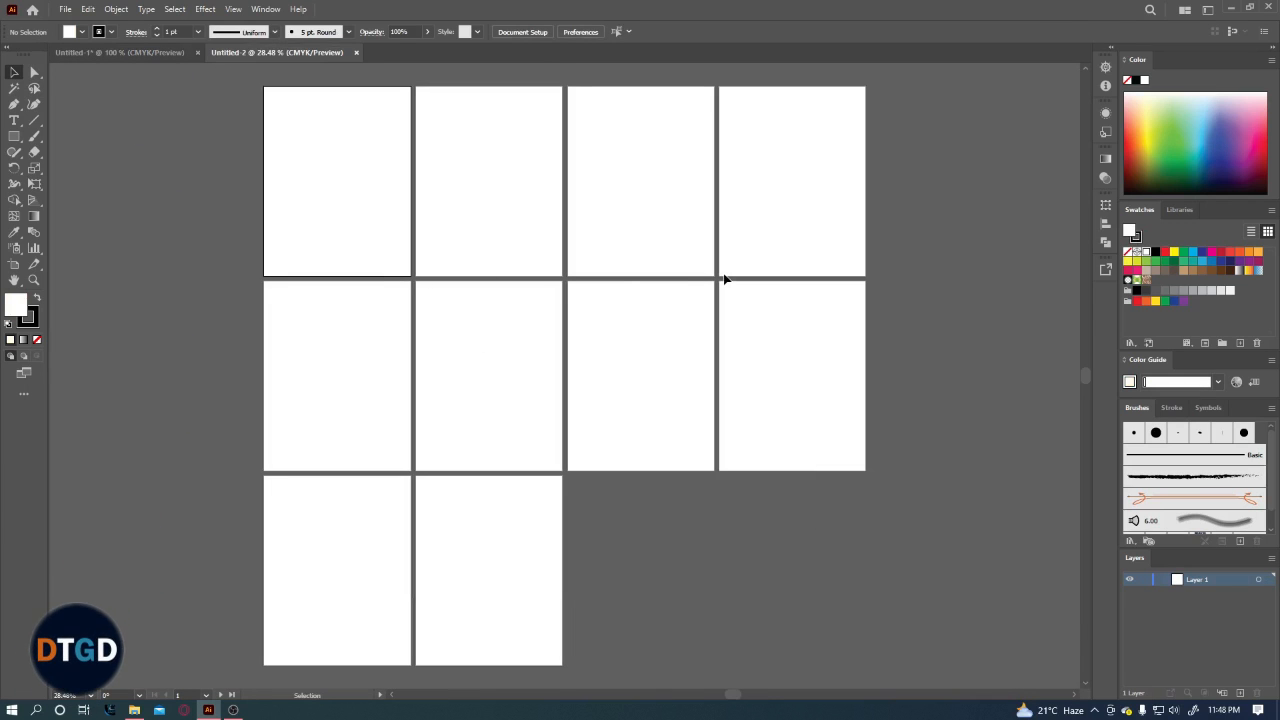
With the Type tool, zoom into the first artboard and replace Lorem ipsum with the author's name.
left_click(14, 121)
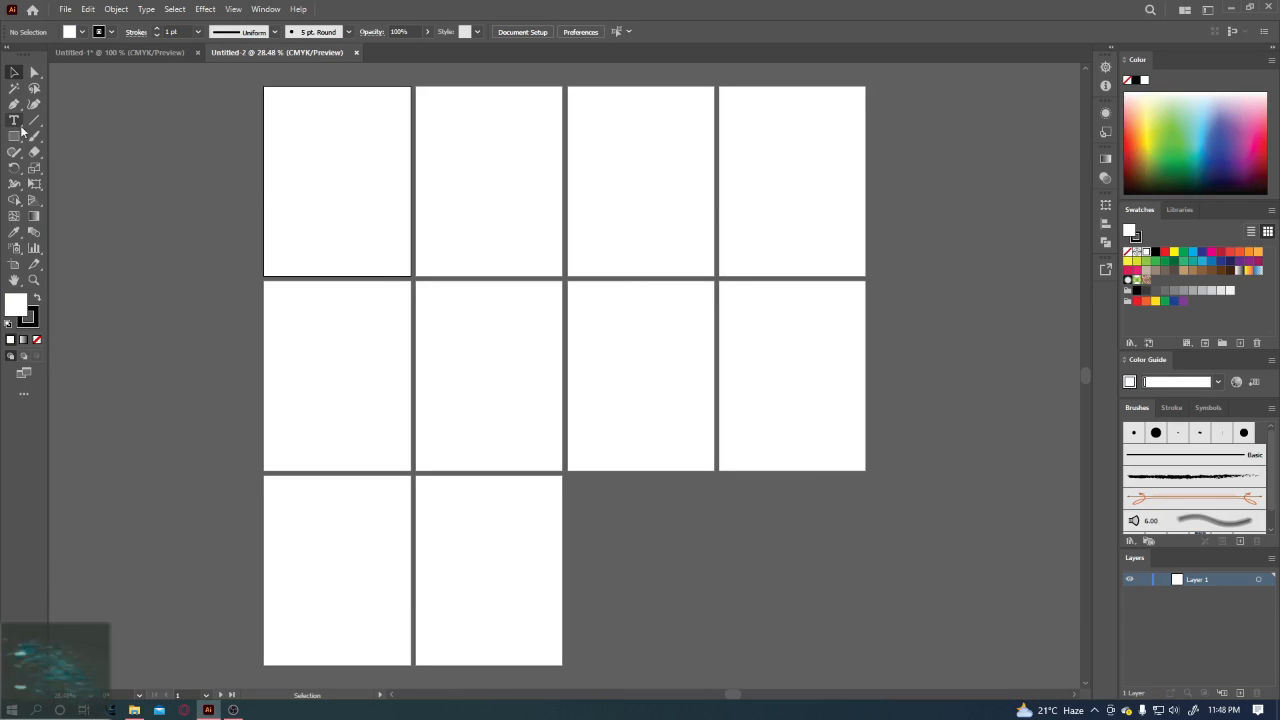
left_click(408, 274, "ctrl")
left_click(566, 361, "ctrl")
left_click(569, 357, "ctrl")
left_click_drag(540, 380, 440, 371)
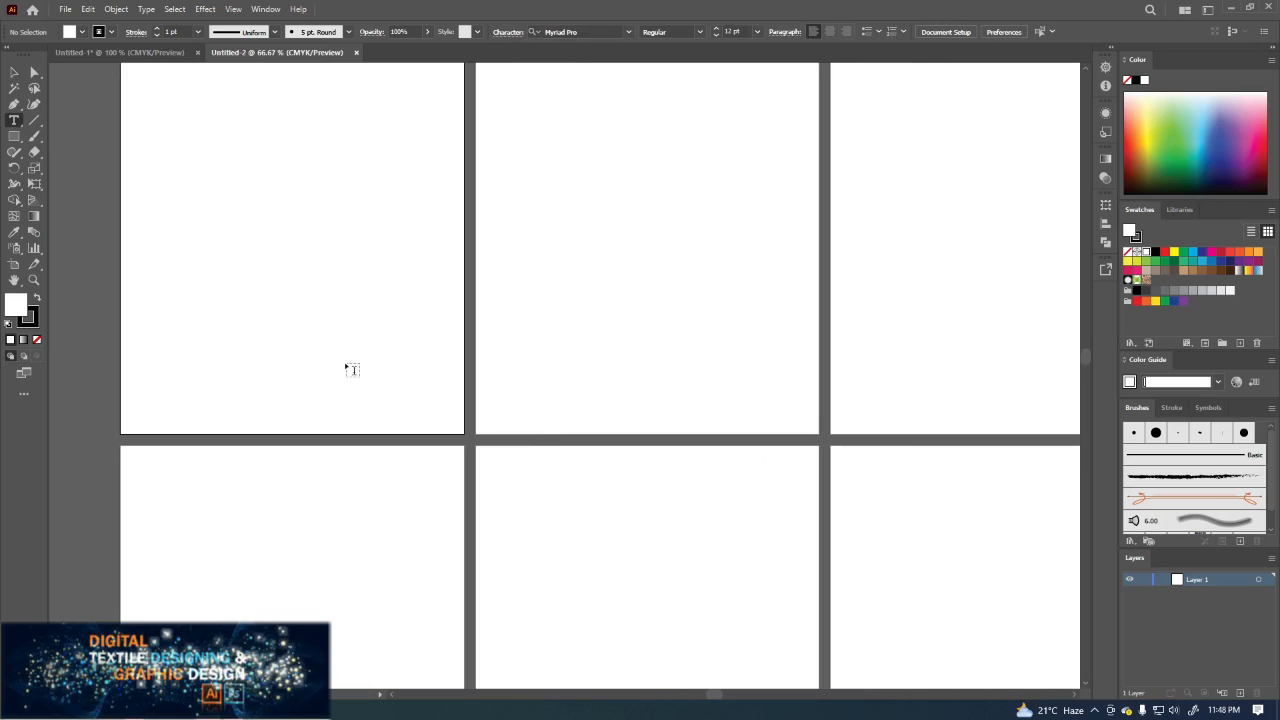
left_click(346, 364)
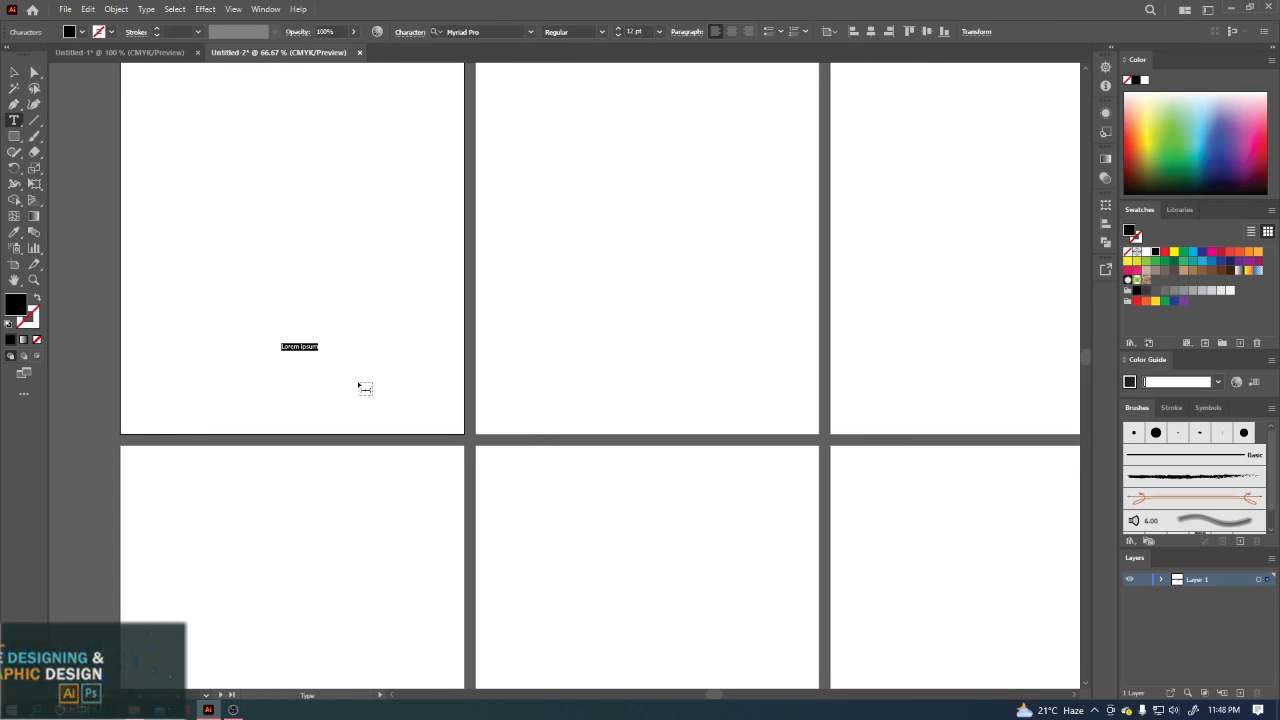
key("BackSpace")
type("Faisal Osman")
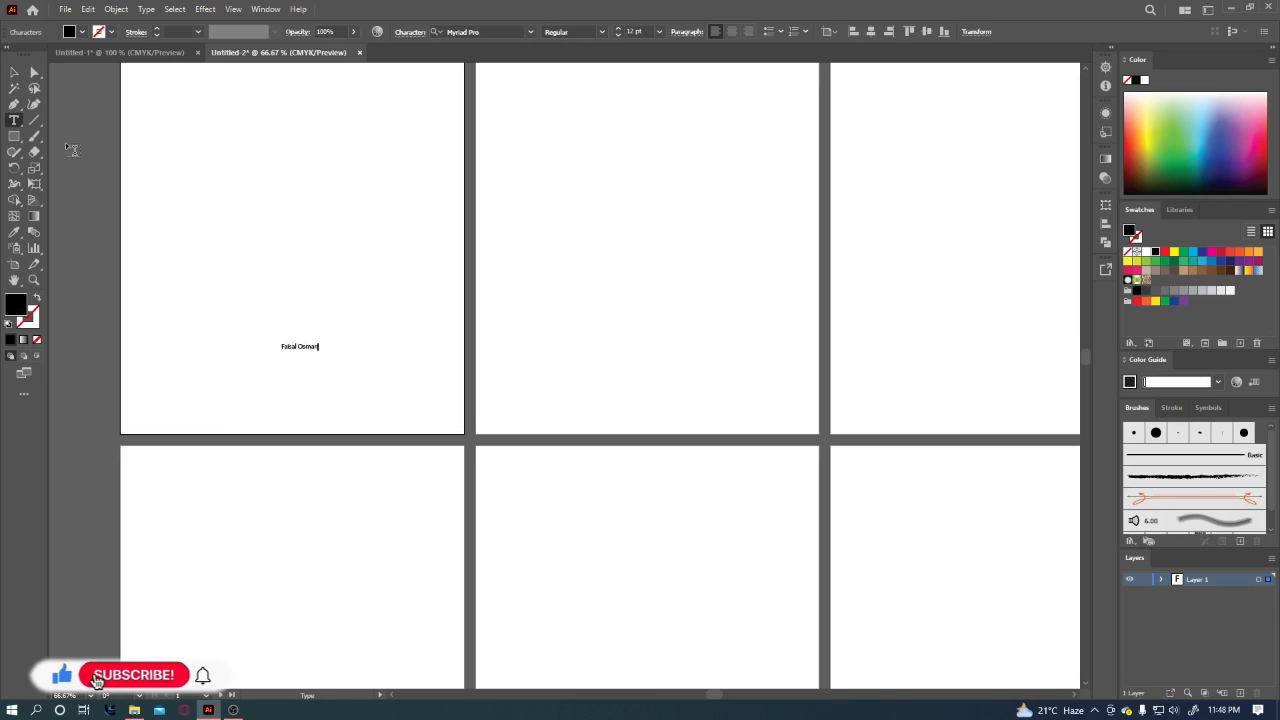
key("Escape")
Enlarge the name text, move it to the bottom-right corner, and reselect it.
left_click_drag(319, 352, 389, 397)
left_click_drag(364, 355, 392, 357)
left_click(109, 332)
left_click(434, 332)
left_click(398, 362)
key("a")
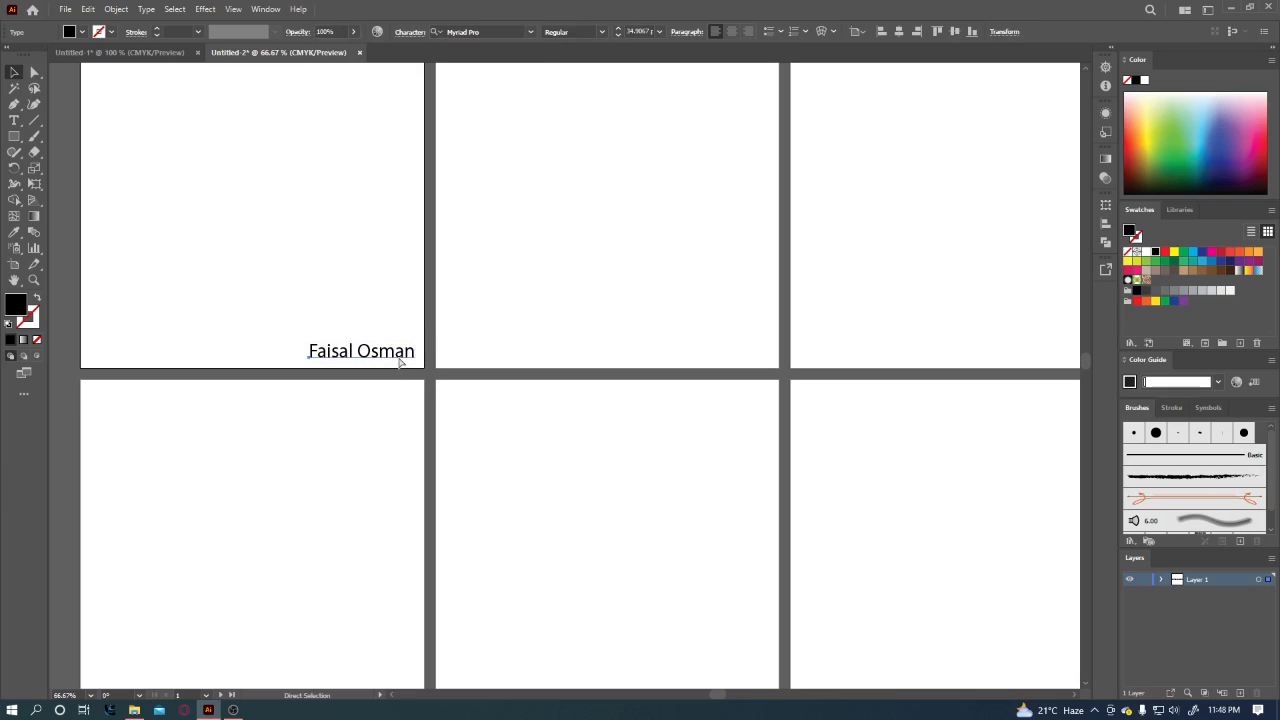
key("v")
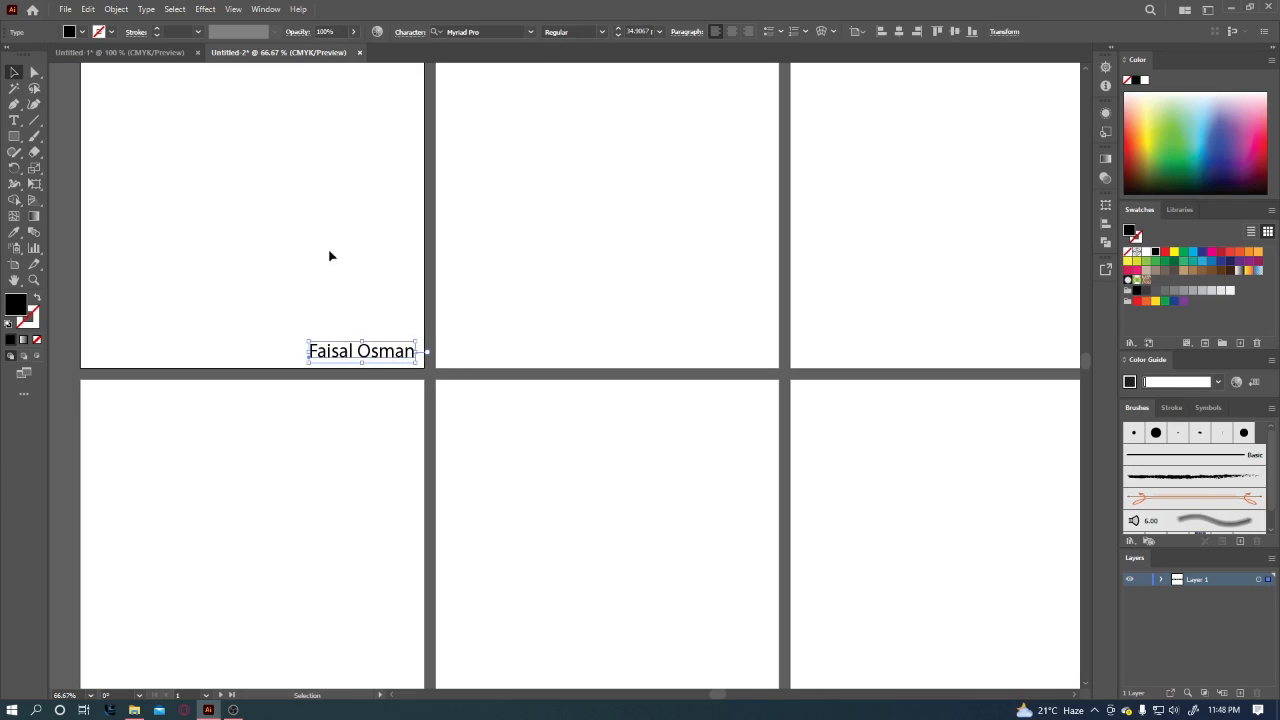
left_click(88, 10)
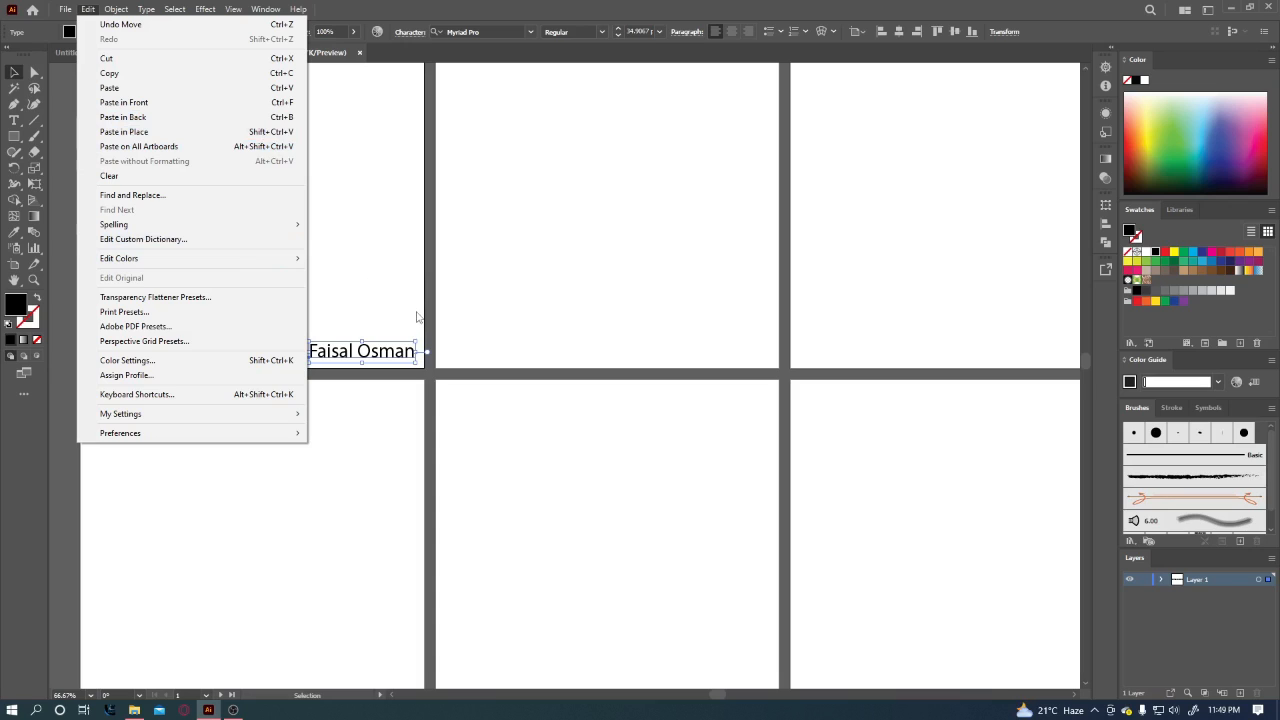
Paste the name text onto all ten artboards, check them, and return to Untitled-1.
left_click(294, 149)
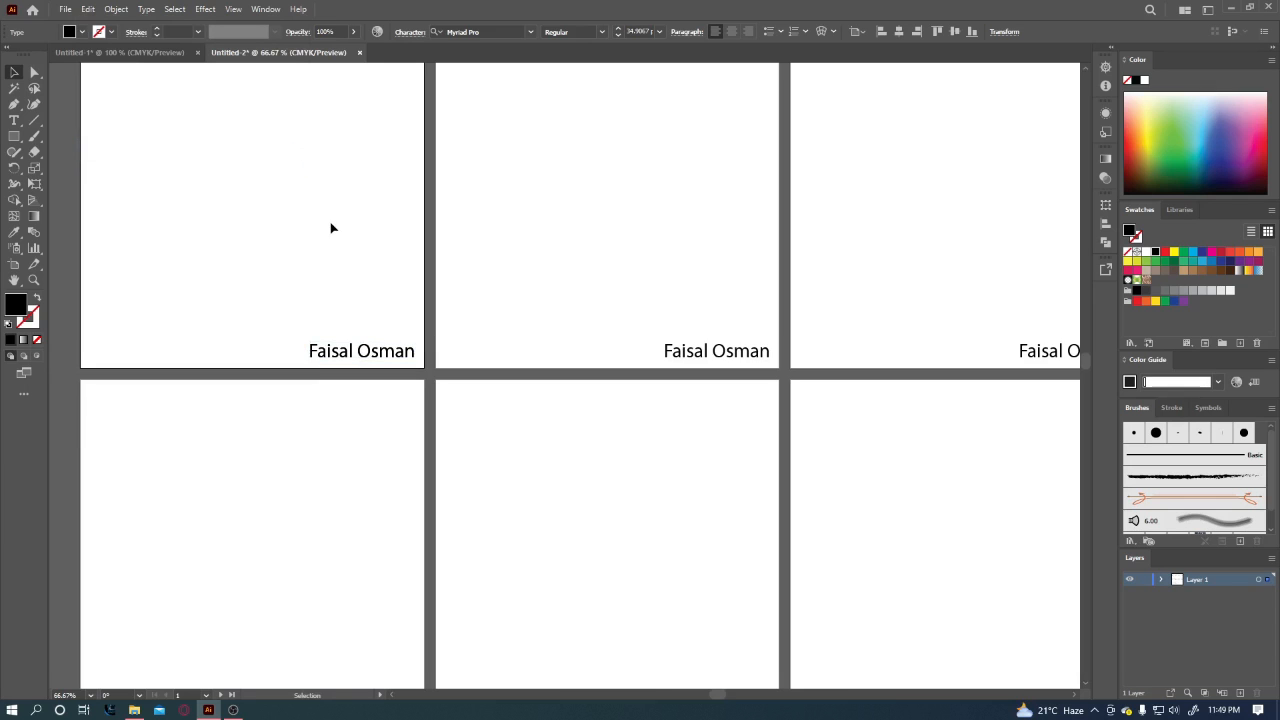
key("ctrl+minus")
key("ctrl+minus")
key("ctrl+plus")
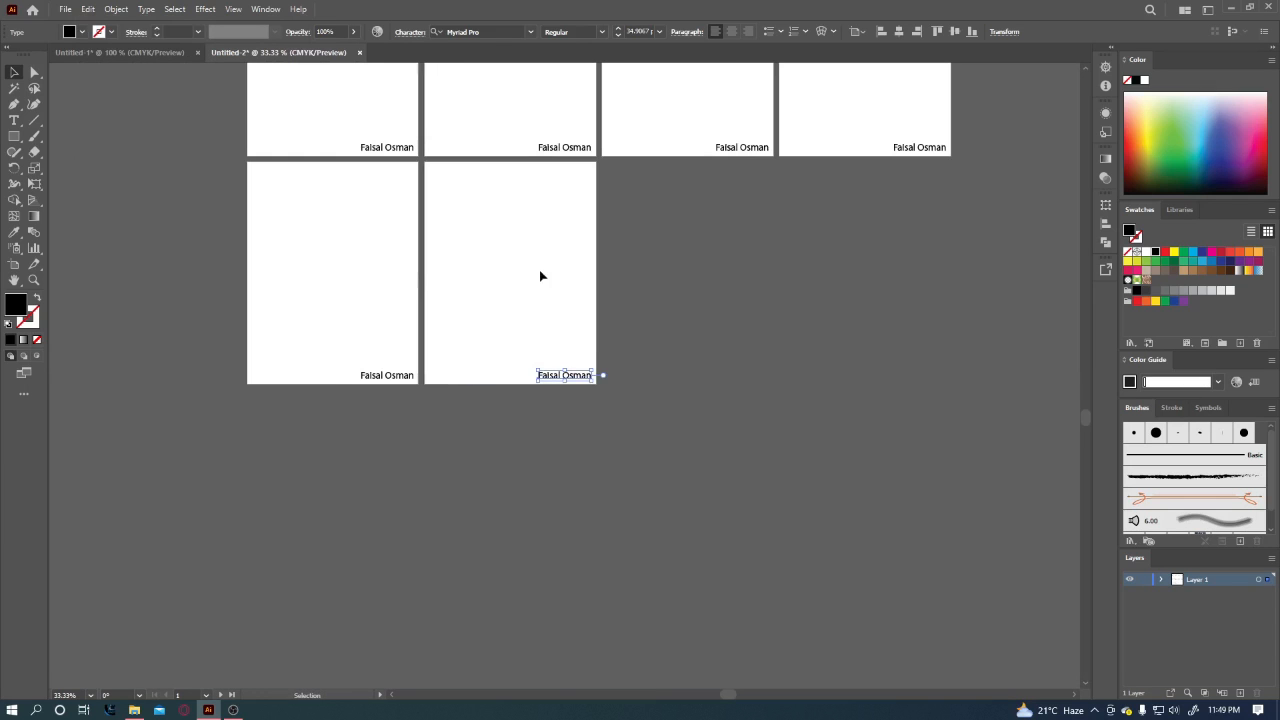
left_click_drag(540, 276, 625, 346)
key("Escape")
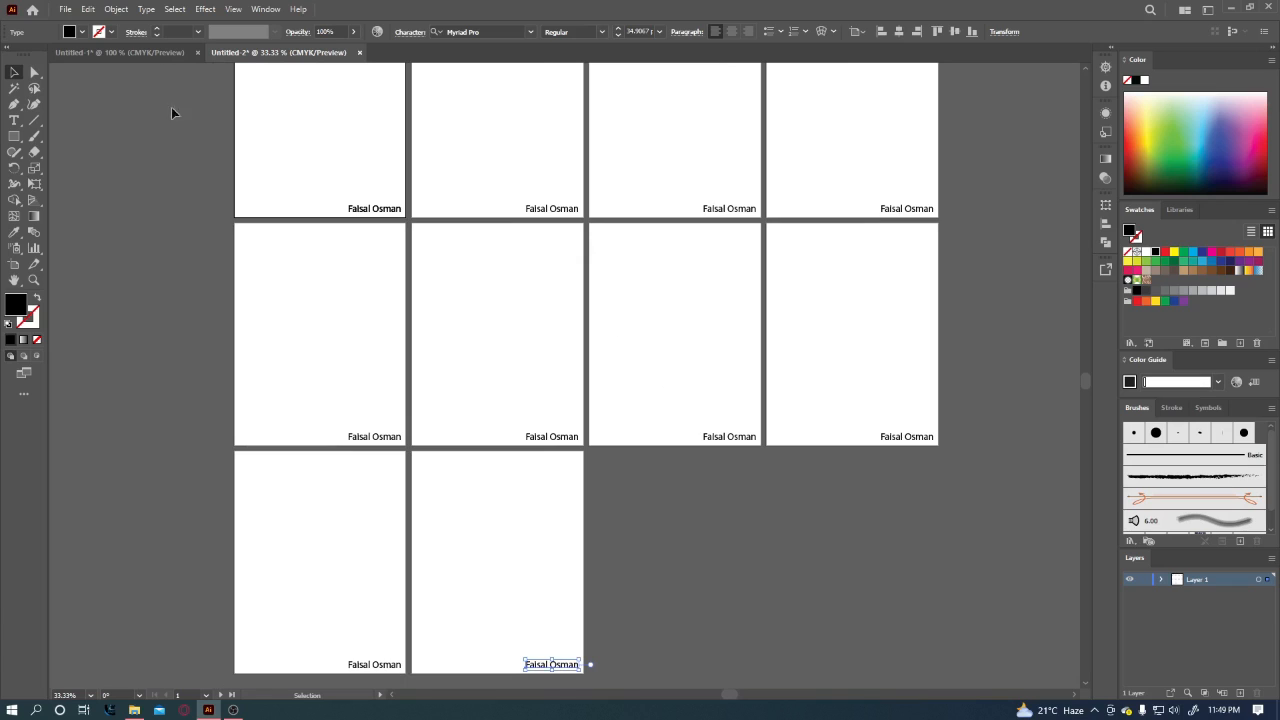
left_click(144, 53)
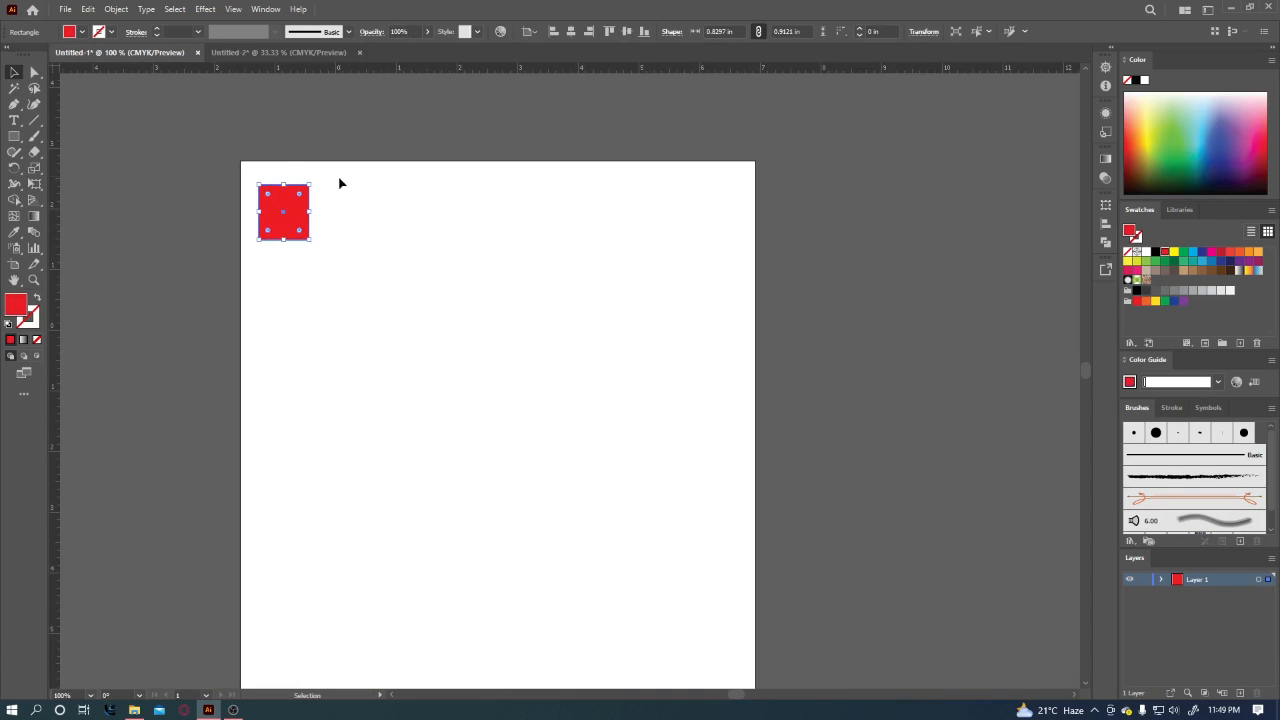
Delete the red square from the artboard.
key("ctrl+shift+a")
key("ctrl+a")
key("Delete")
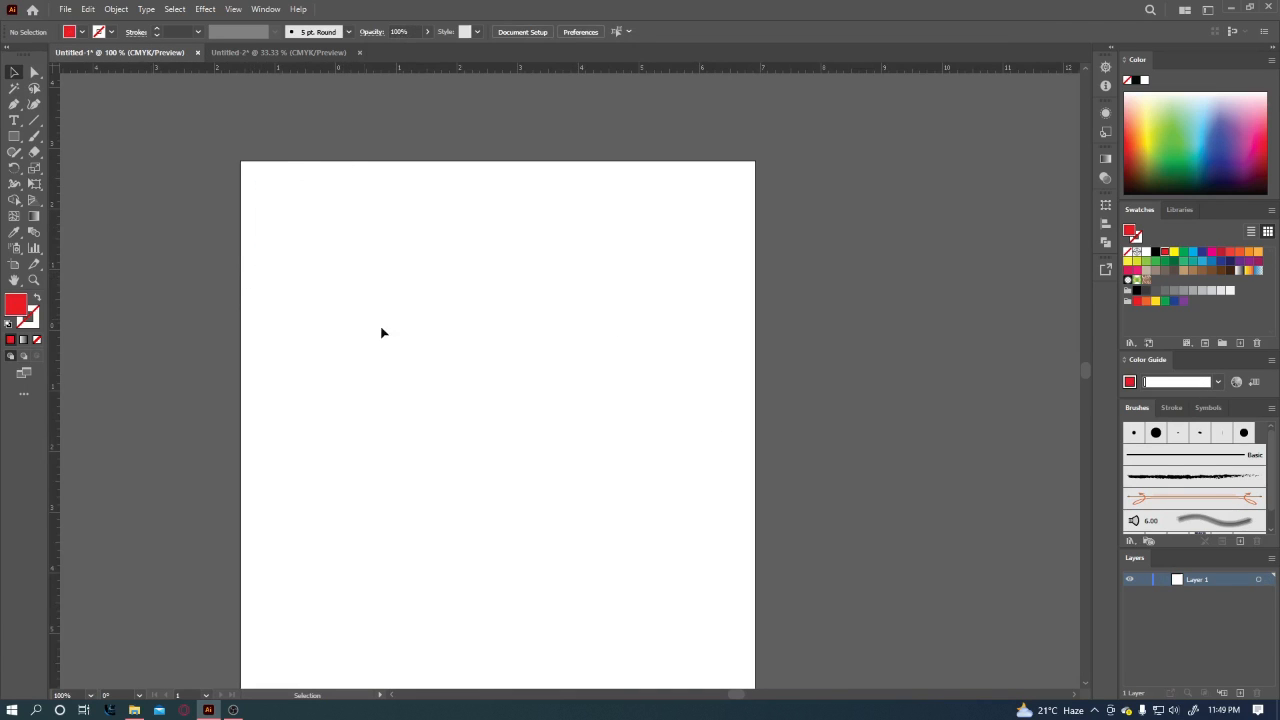
scroll(380, 331, "up", 5)
left_click_drag(319, 383, 331, 363)
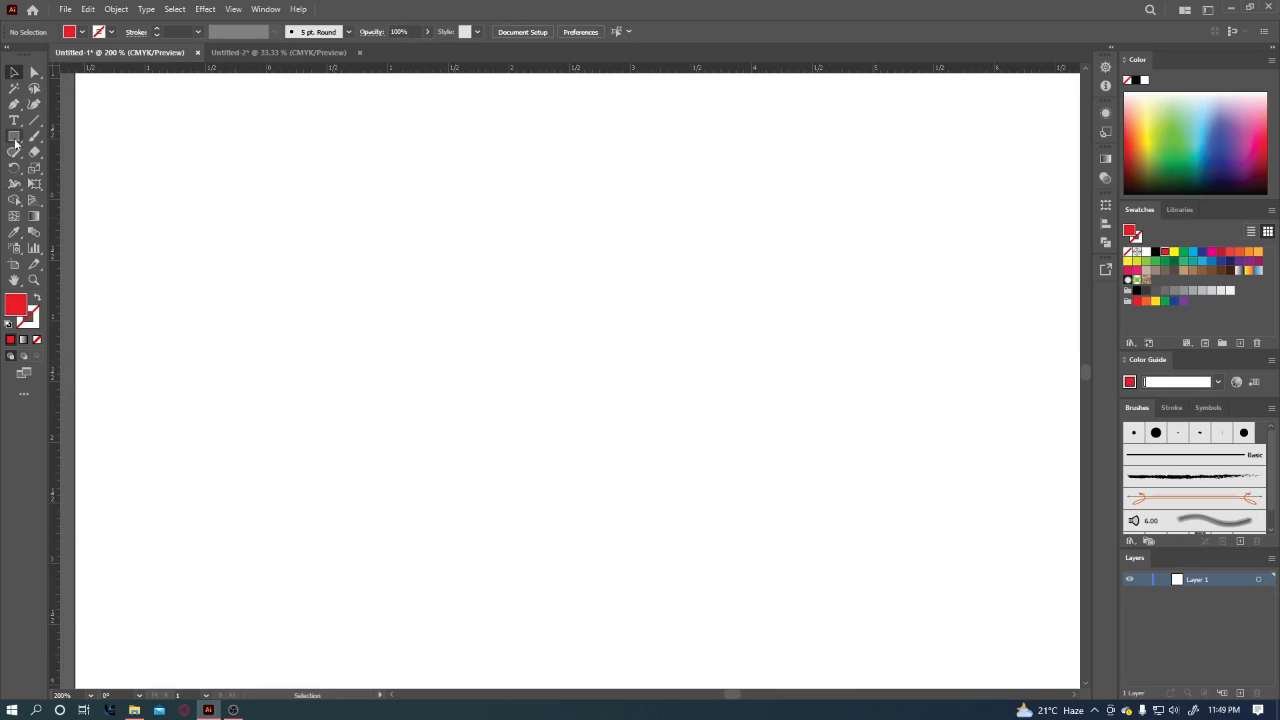
Place a lens flare on the artboard with a 55 pt centre diameter.
left_click_drag(15, 141, 69, 218)
key("ctrl+minus")
left_click(442, 359, "ctrl")
left_click_drag(438, 366, 317, 366)
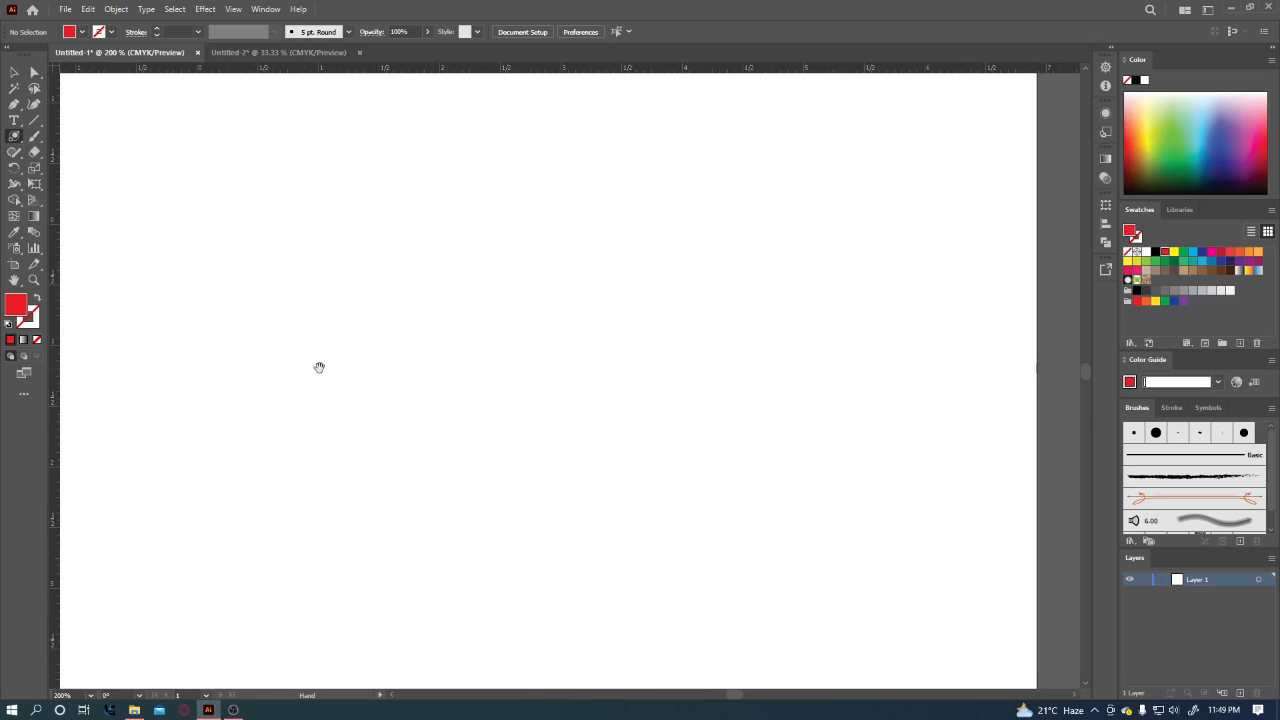
left_click(364, 356)
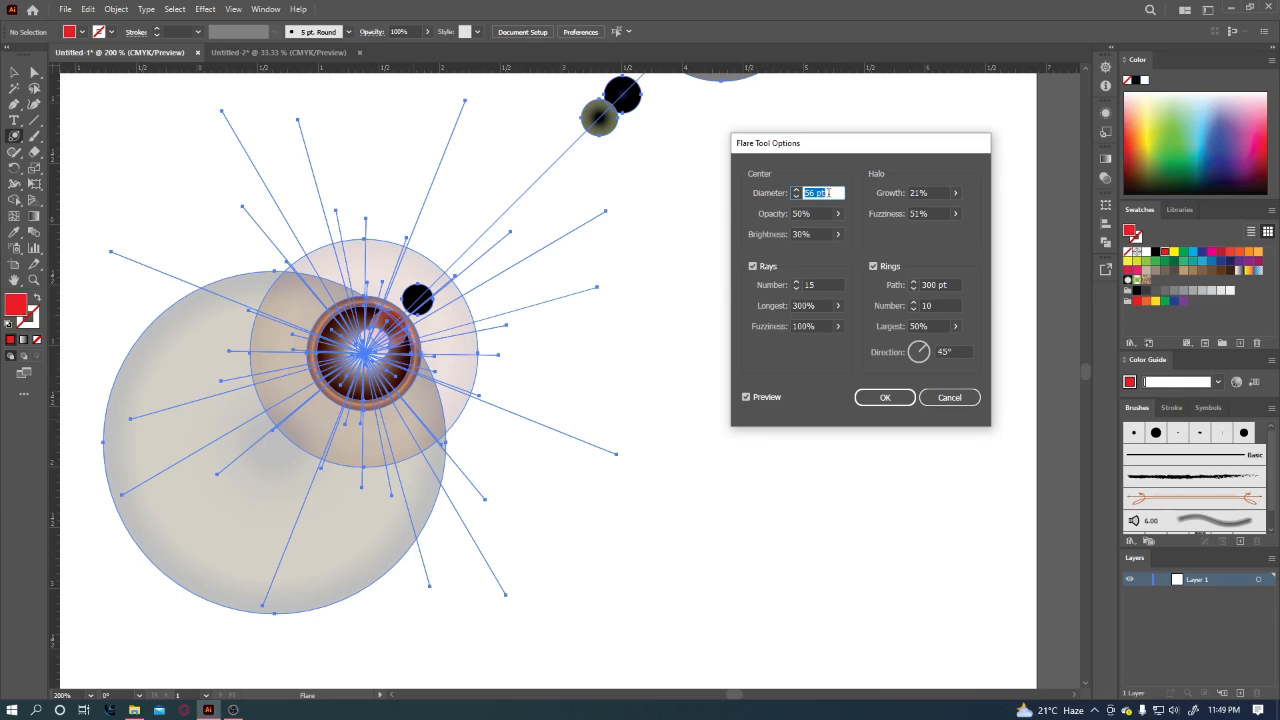
key("Down")
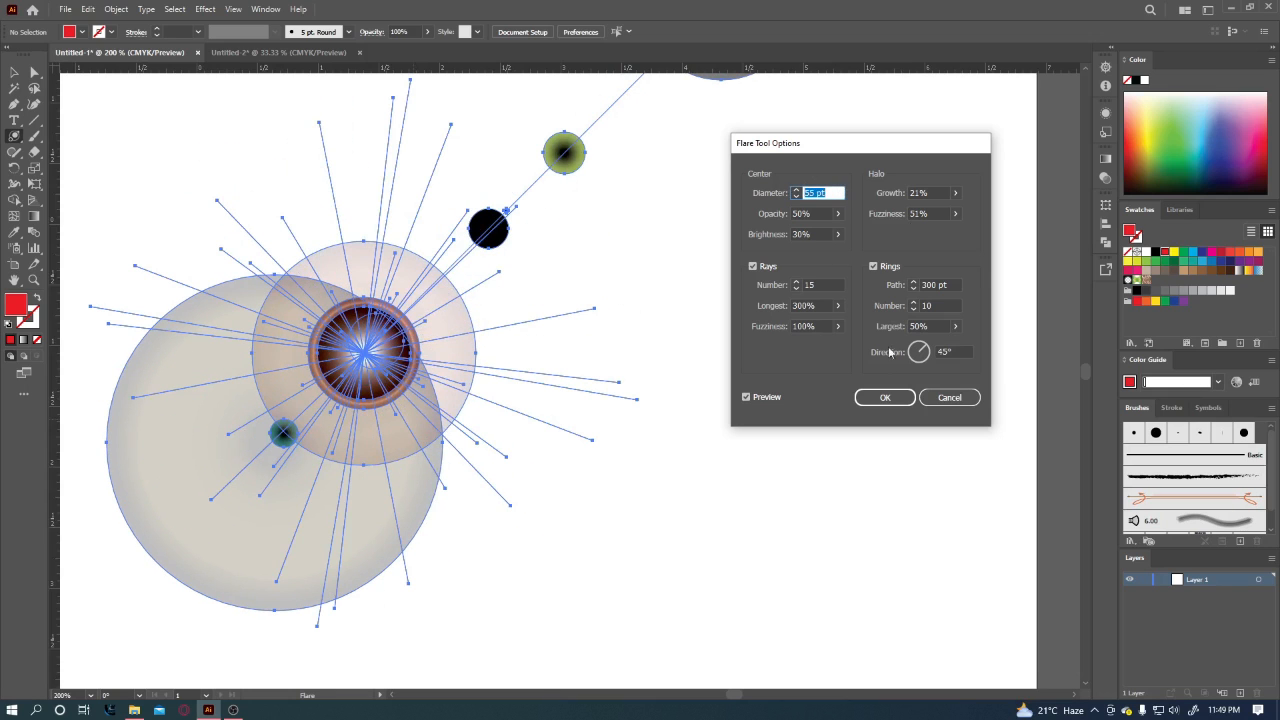
left_click(885, 397)
Scale the lens flare down to about 2.12 in and move it near the artboard's top.
key("v")
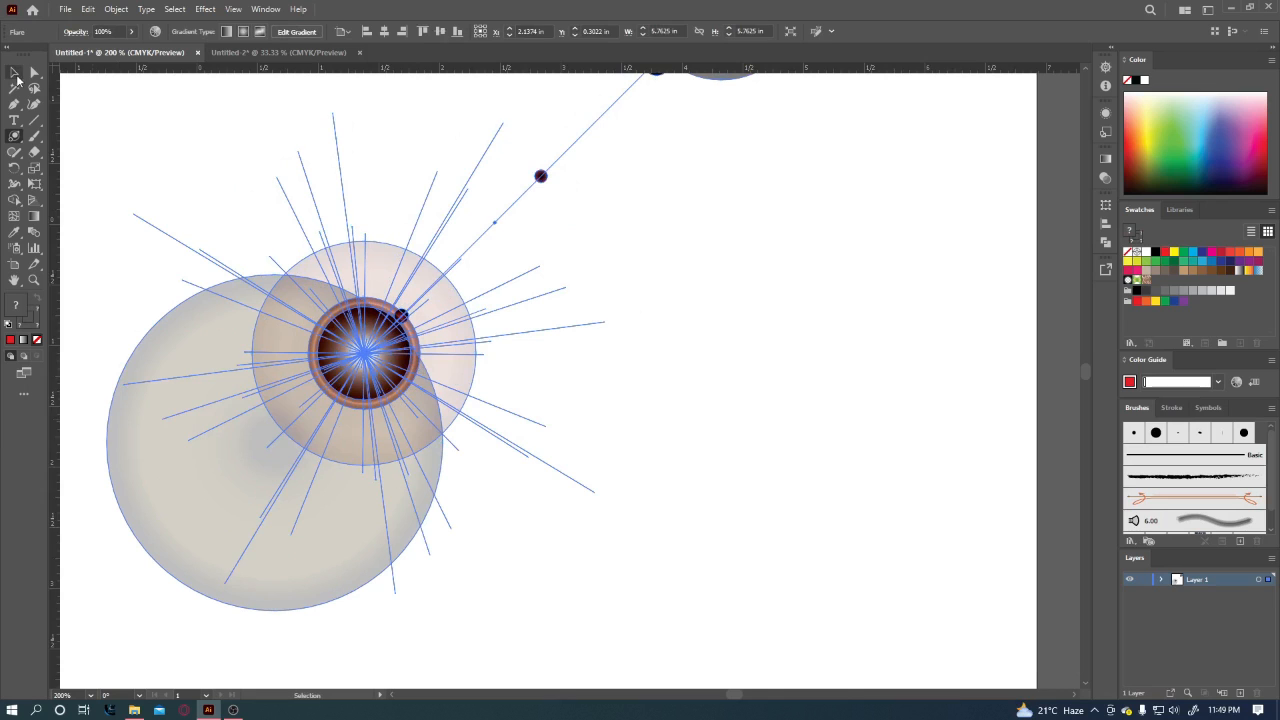
key("ctrl+1")
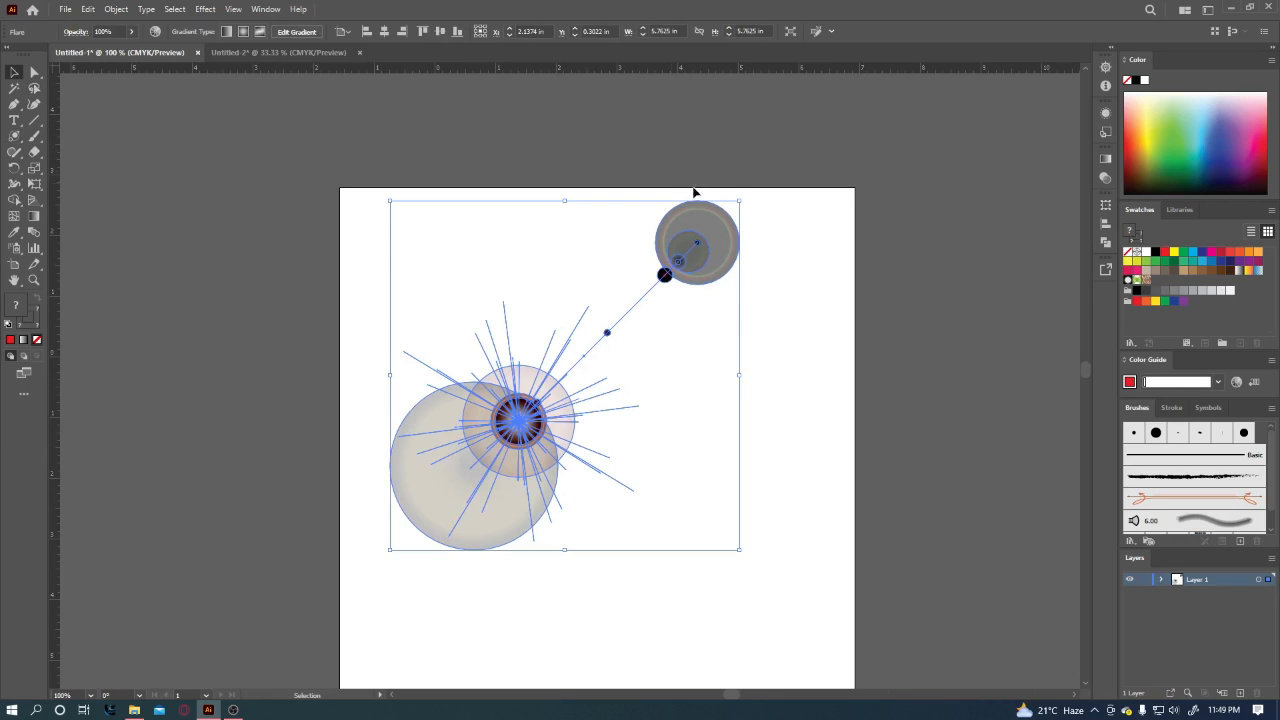
left_click_drag(740, 200, 523, 386)
key("ctrl+equal")
left_click_drag(415, 412, 307, 347)
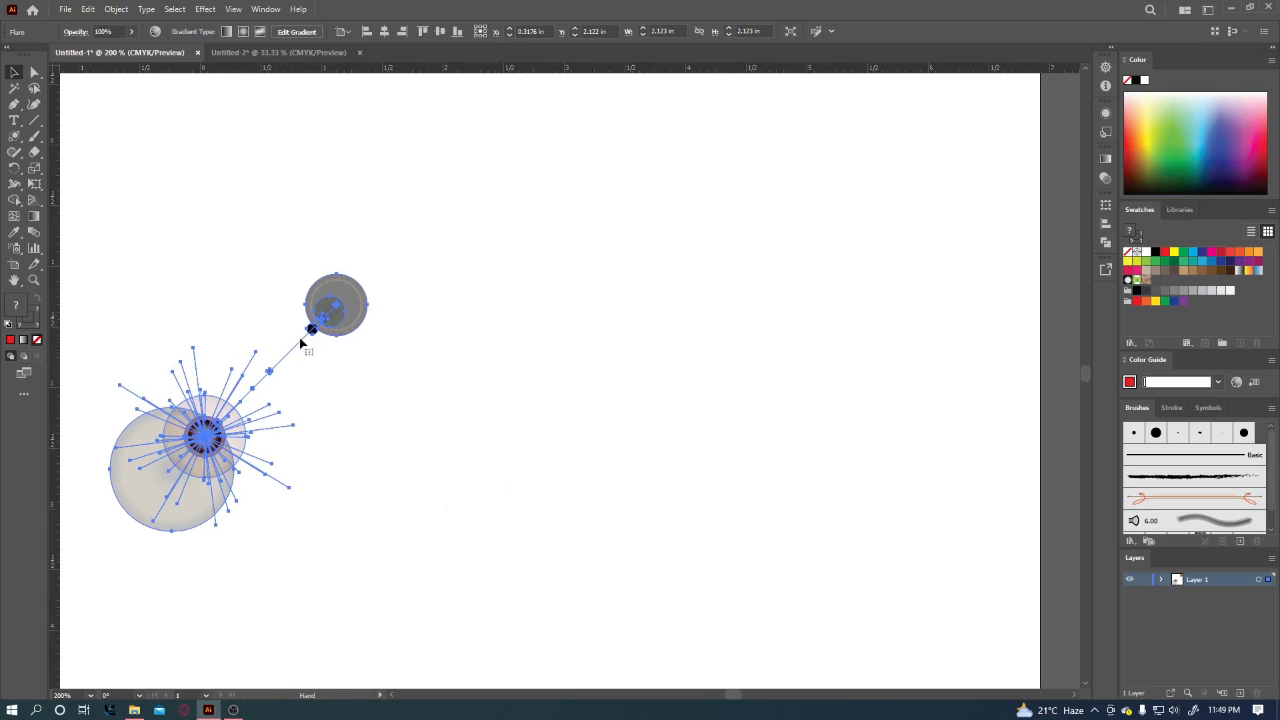
left_click_drag(157, 478, 446, 327)
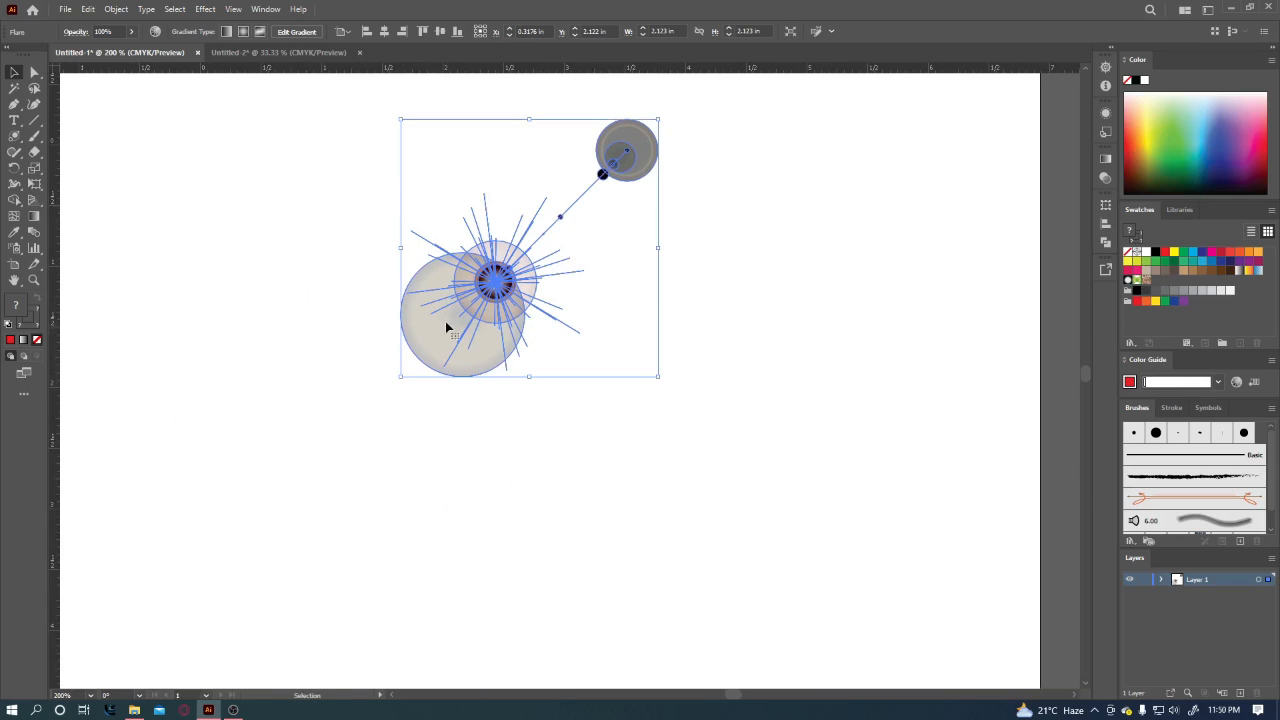
Apply a Transform effect to the flare with a 30° rotation angle and 11 copies.
left_click(205, 9)
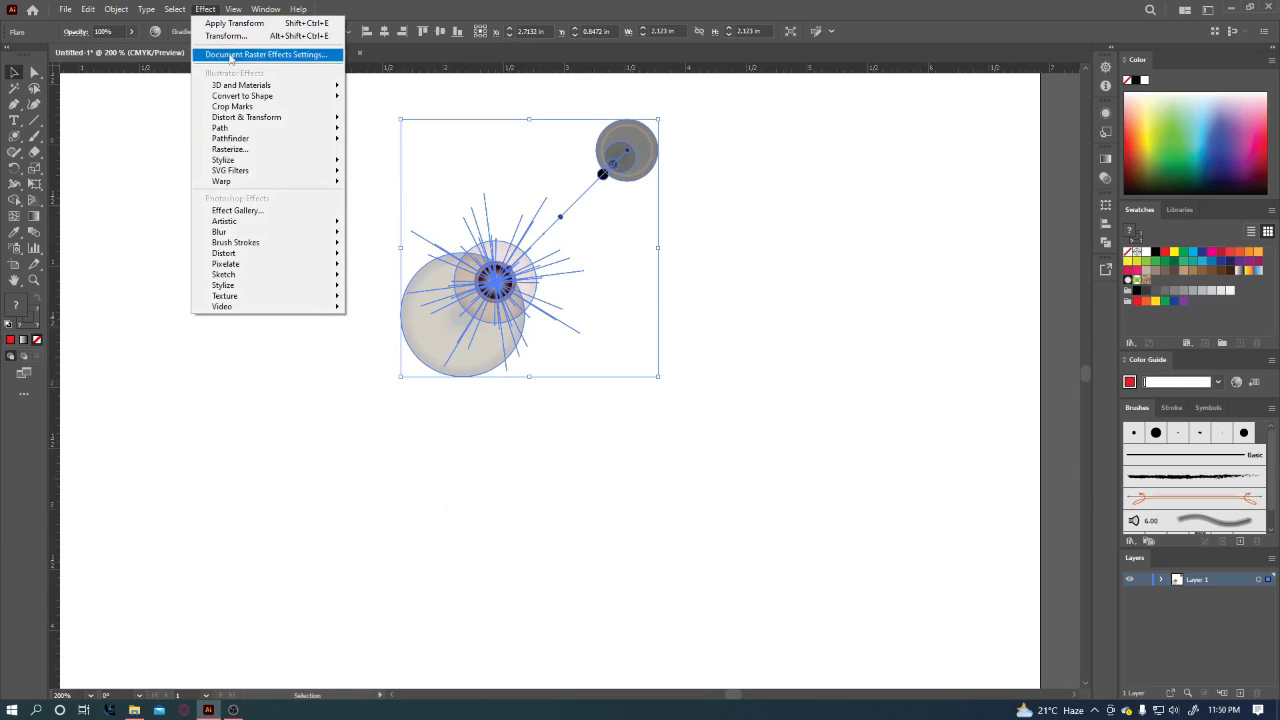
mouse_move(261, 122)
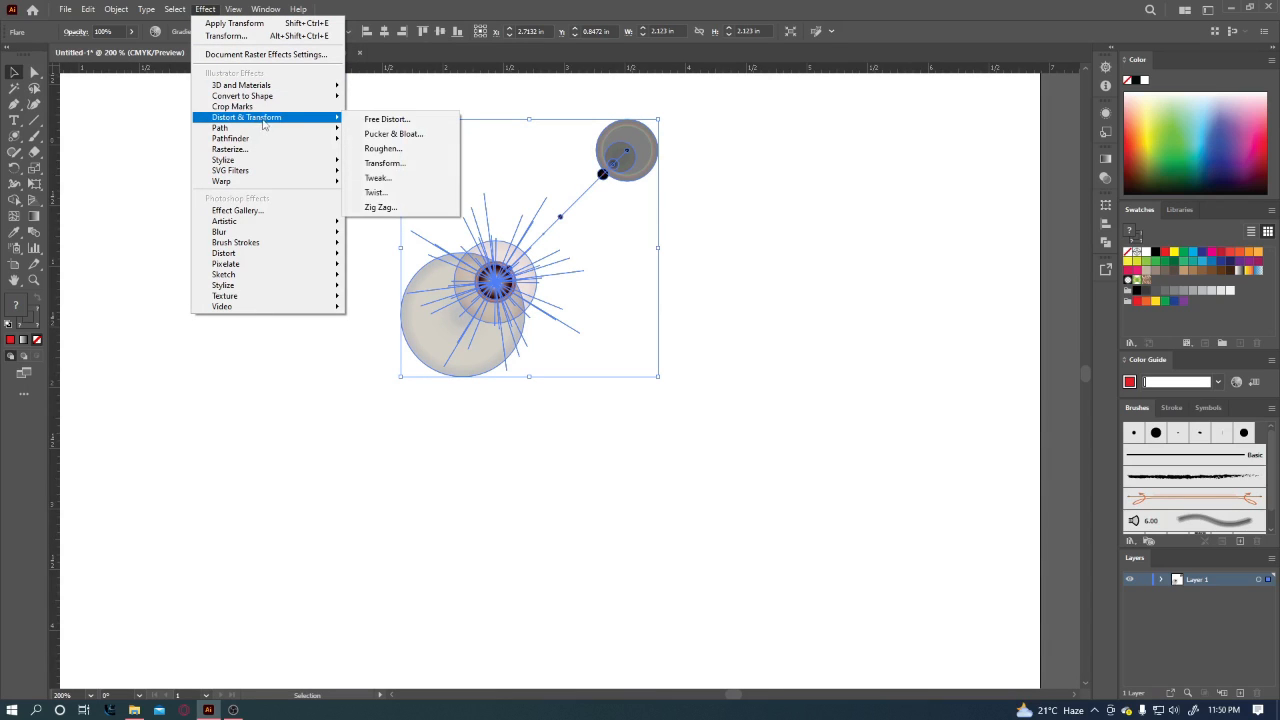
left_click(397, 165)
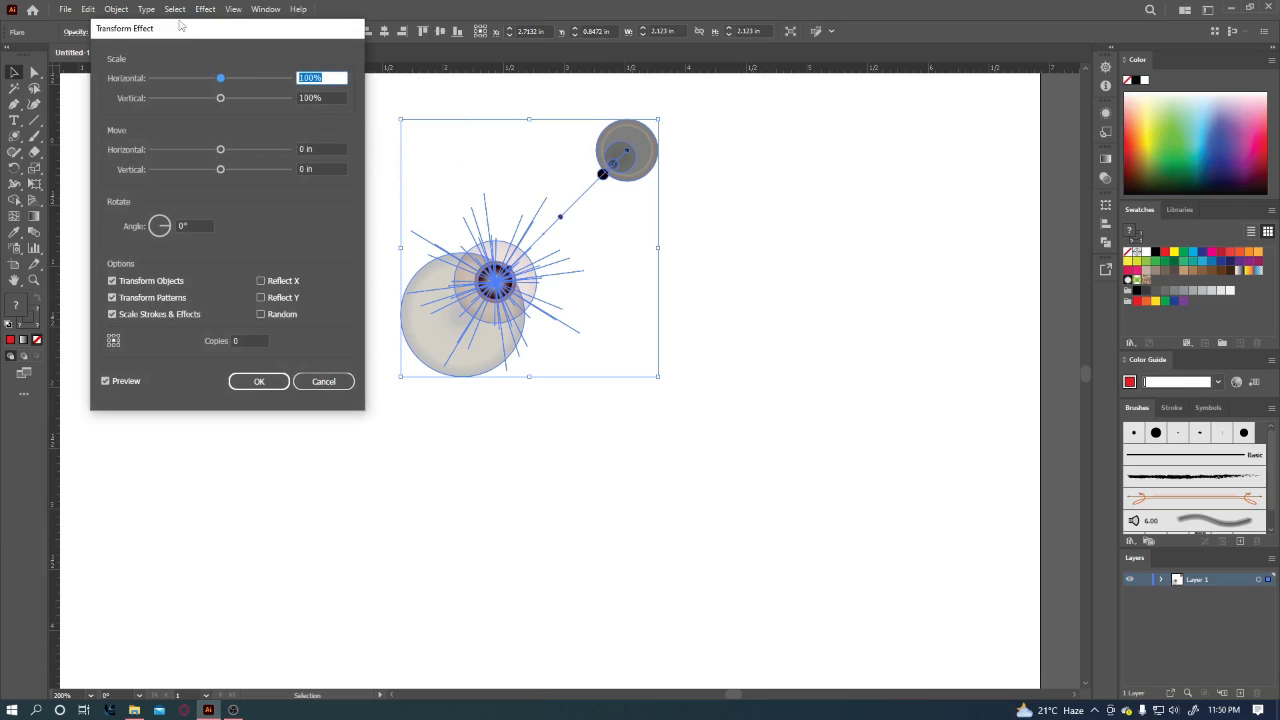
left_click_drag(206, 38, 198, 31)
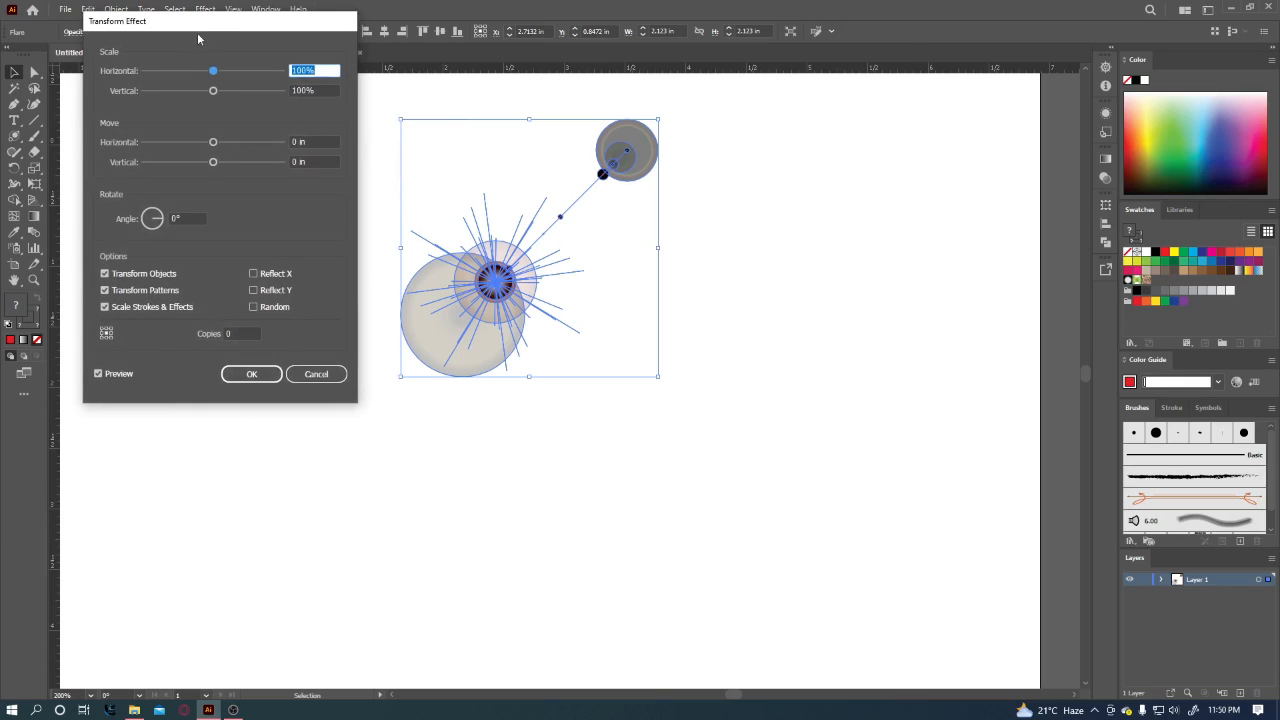
left_click(187, 217)
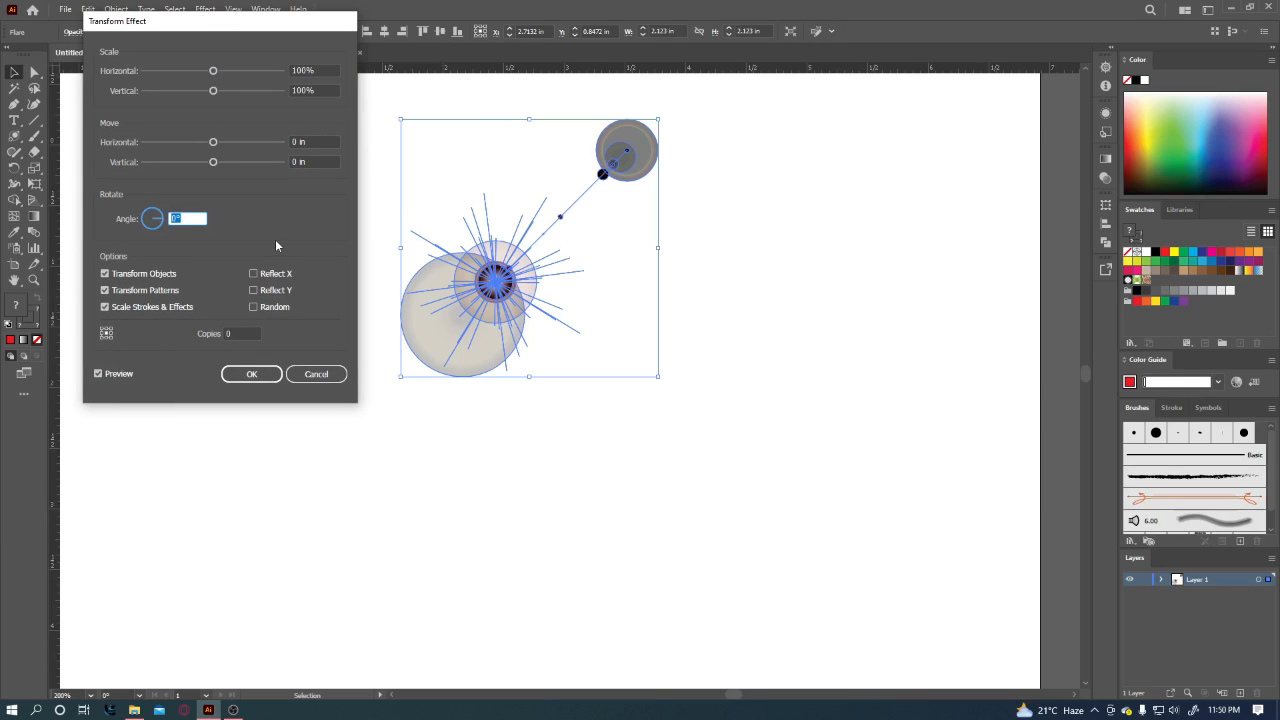
type("30")
left_click(239, 333)
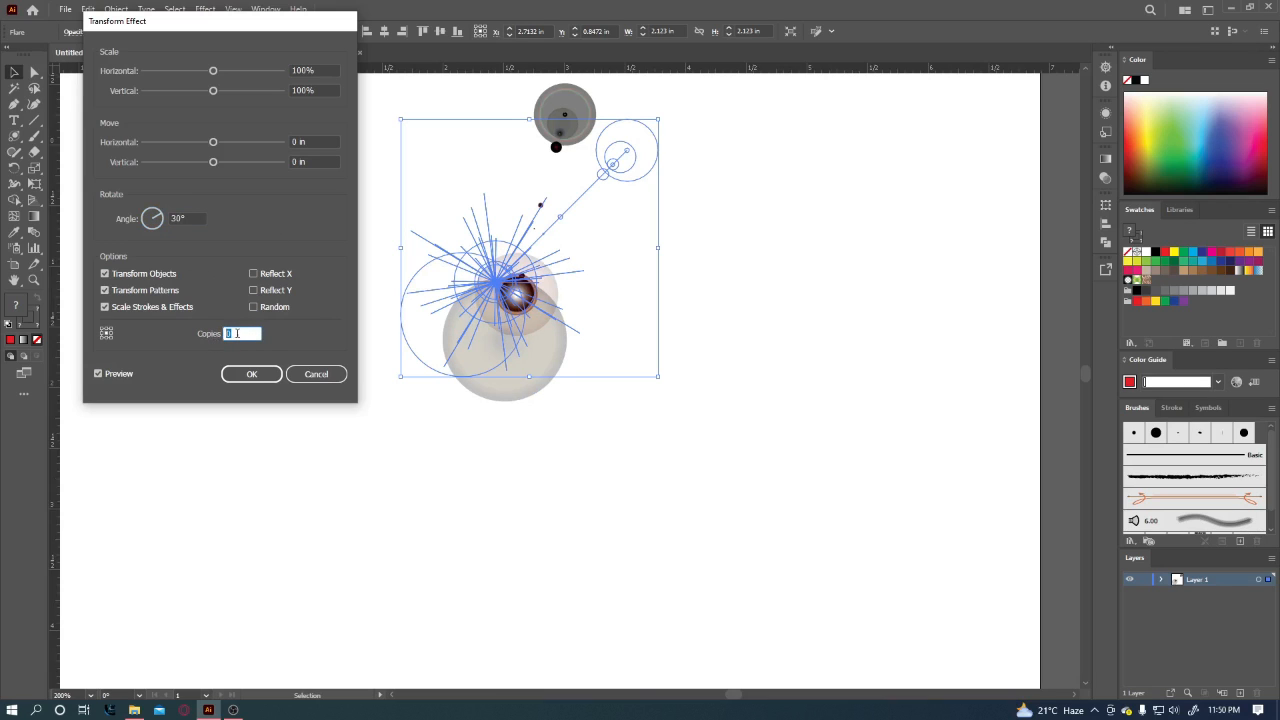
key("Up")
key("Up")
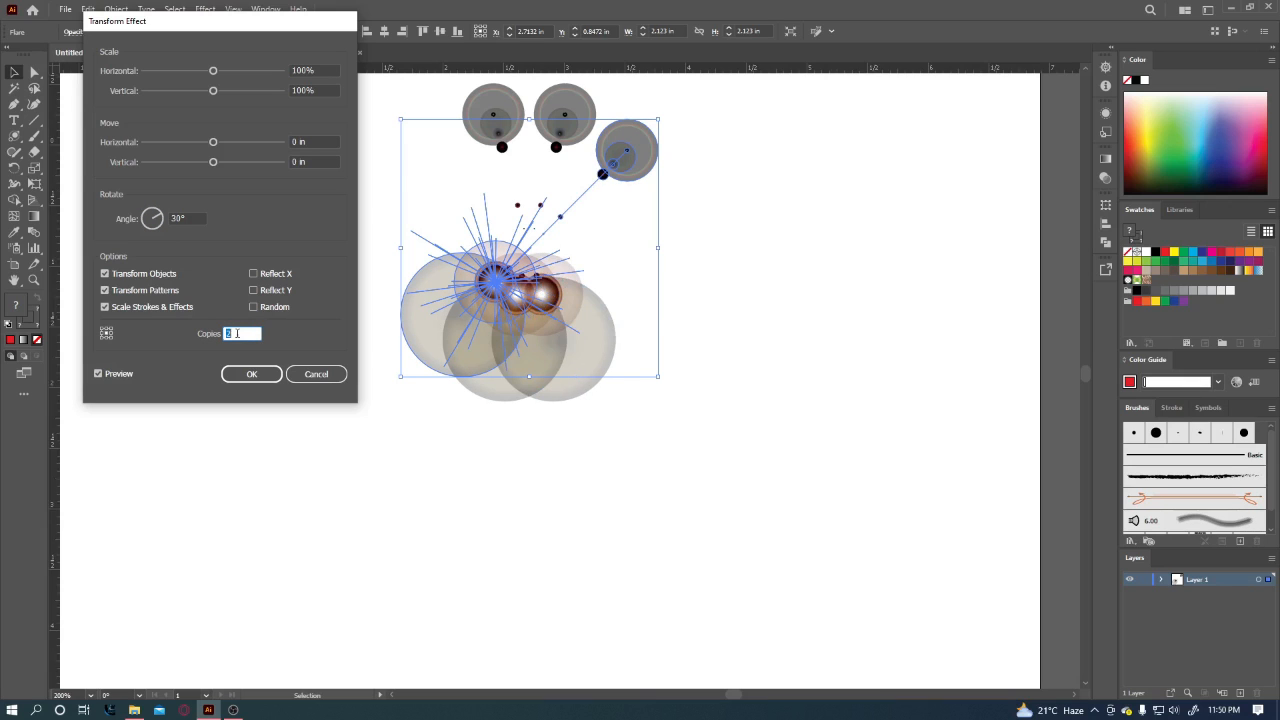
key("Up")
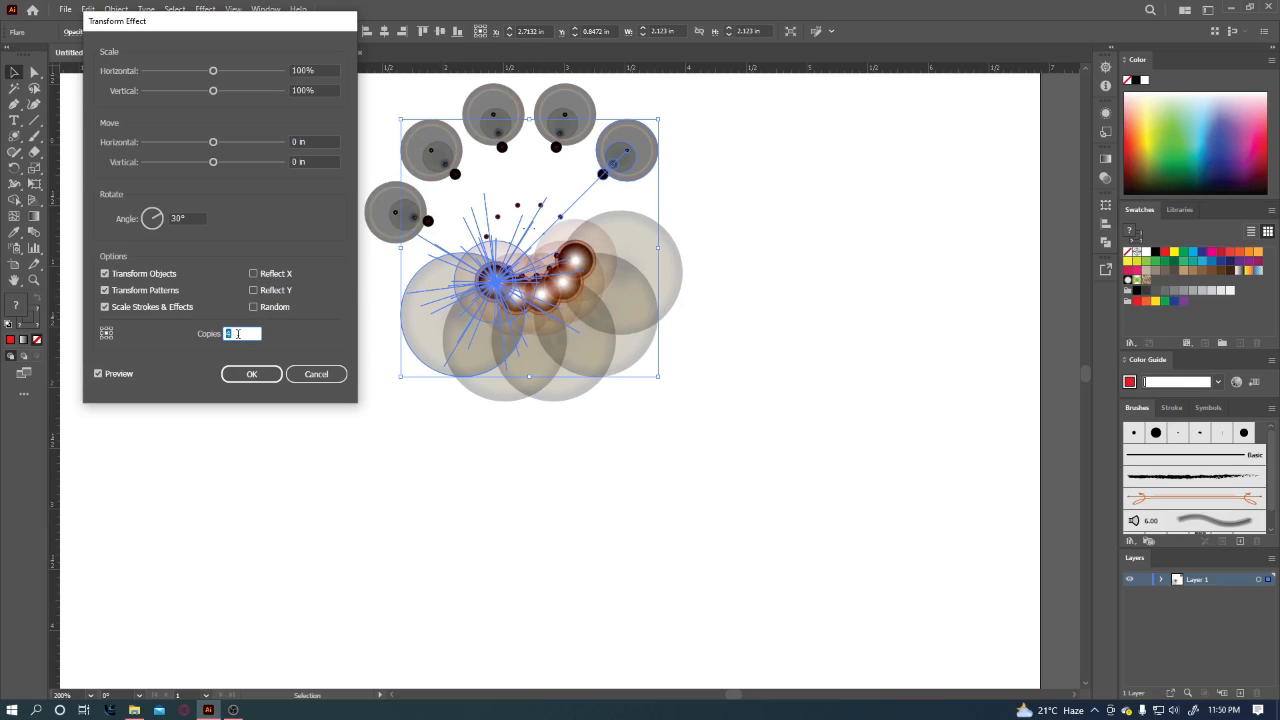
key("Up")
key("Up")
key("Up")
key("Up")
key("Up")
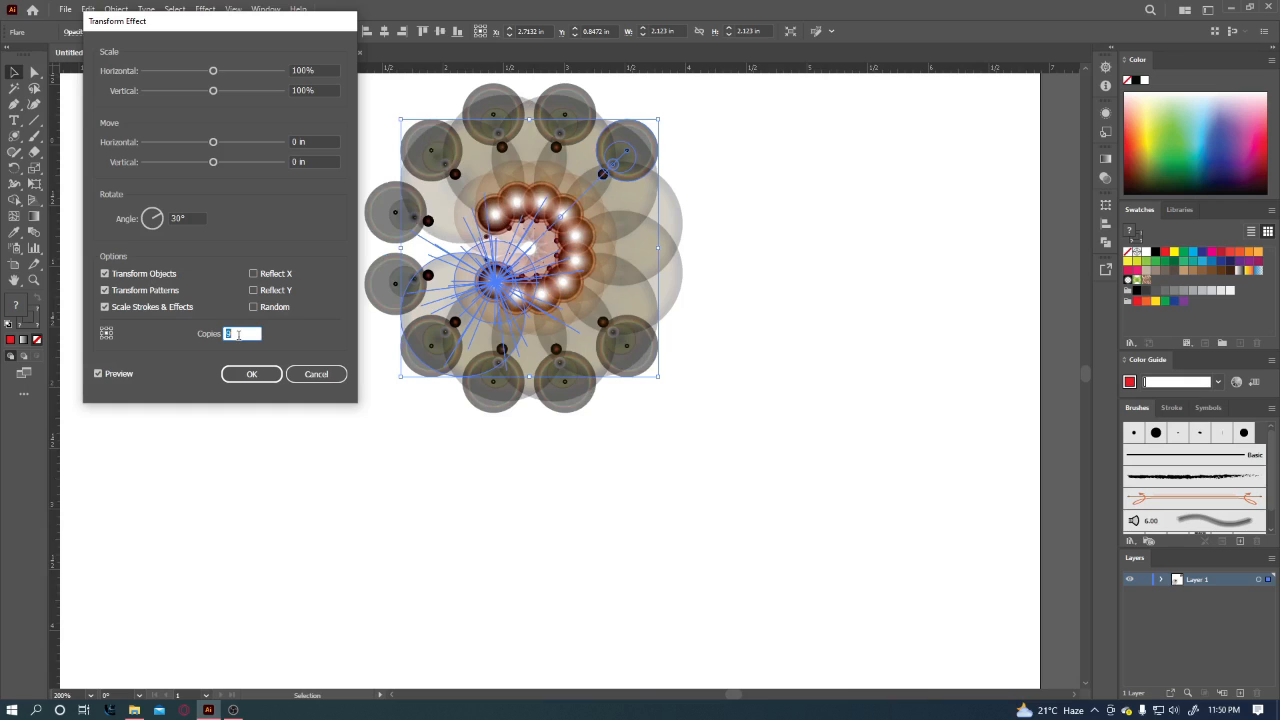
key("Up")
key("Up")
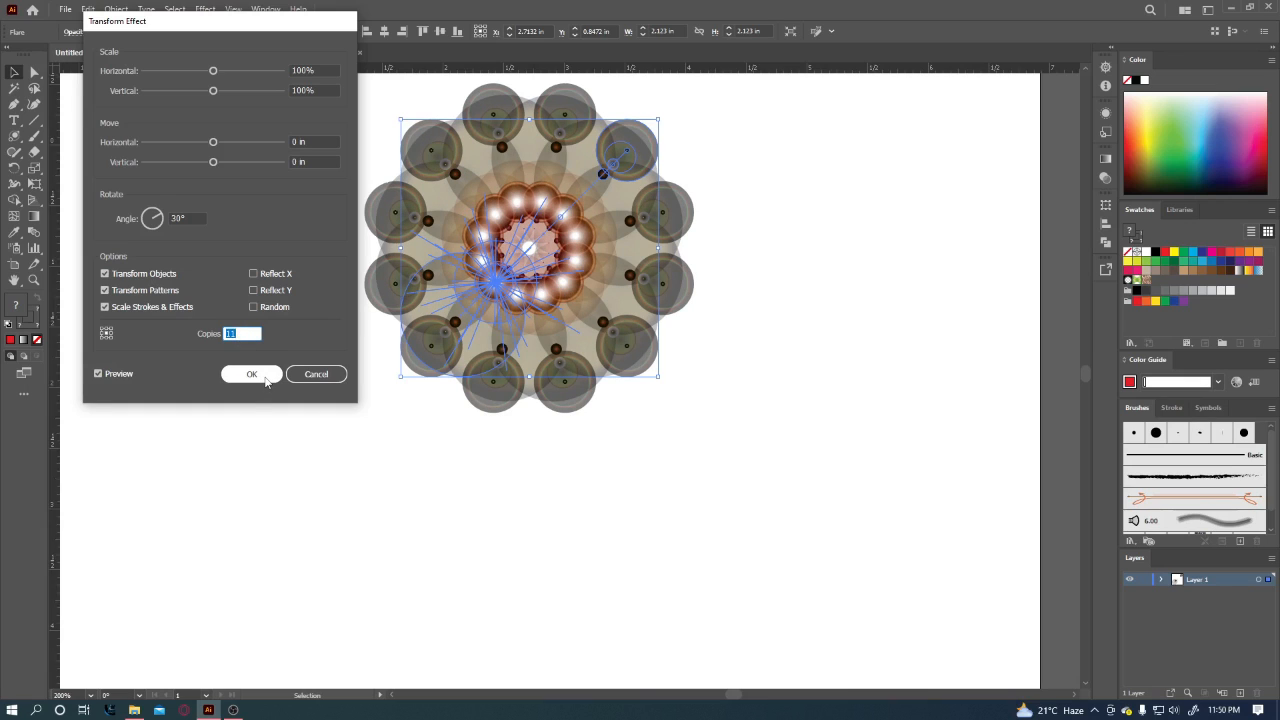
left_click(252, 374)
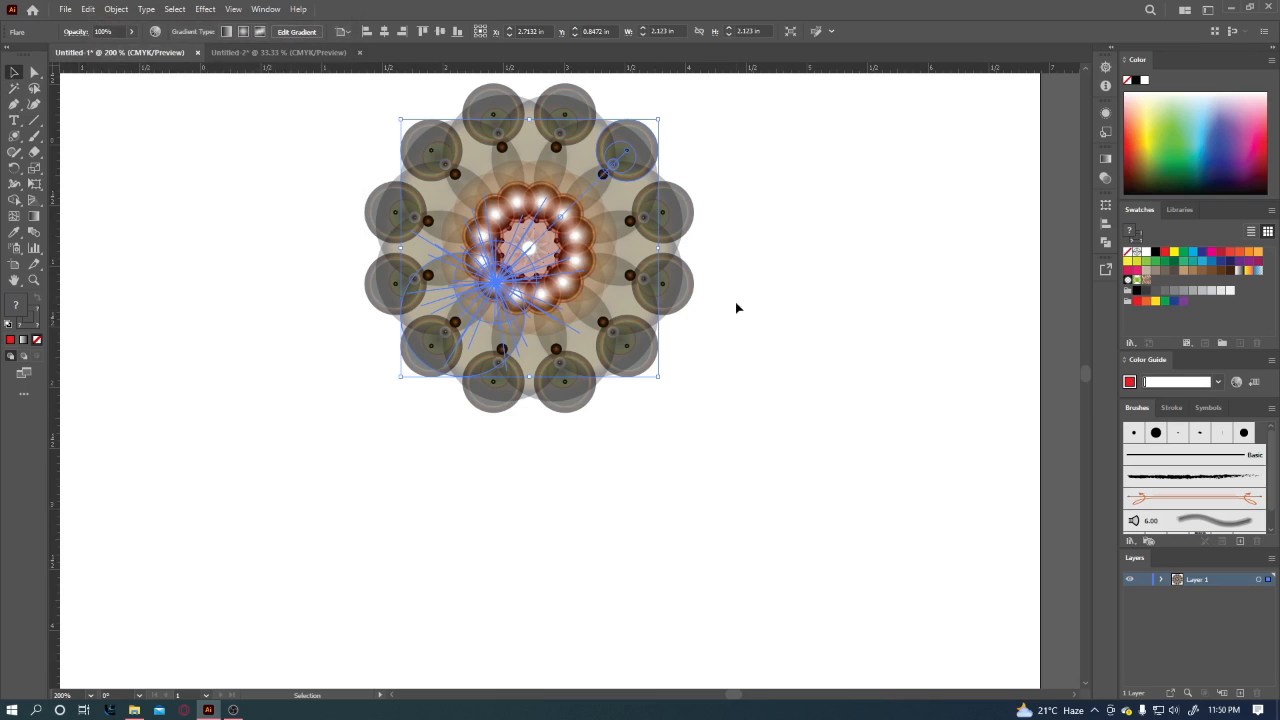
Shift the mandala left and Alt-drag a duplicate of it to the right.
left_click(736, 308)
left_click_drag(590, 268, 324, 328)
left_click(510, 337)
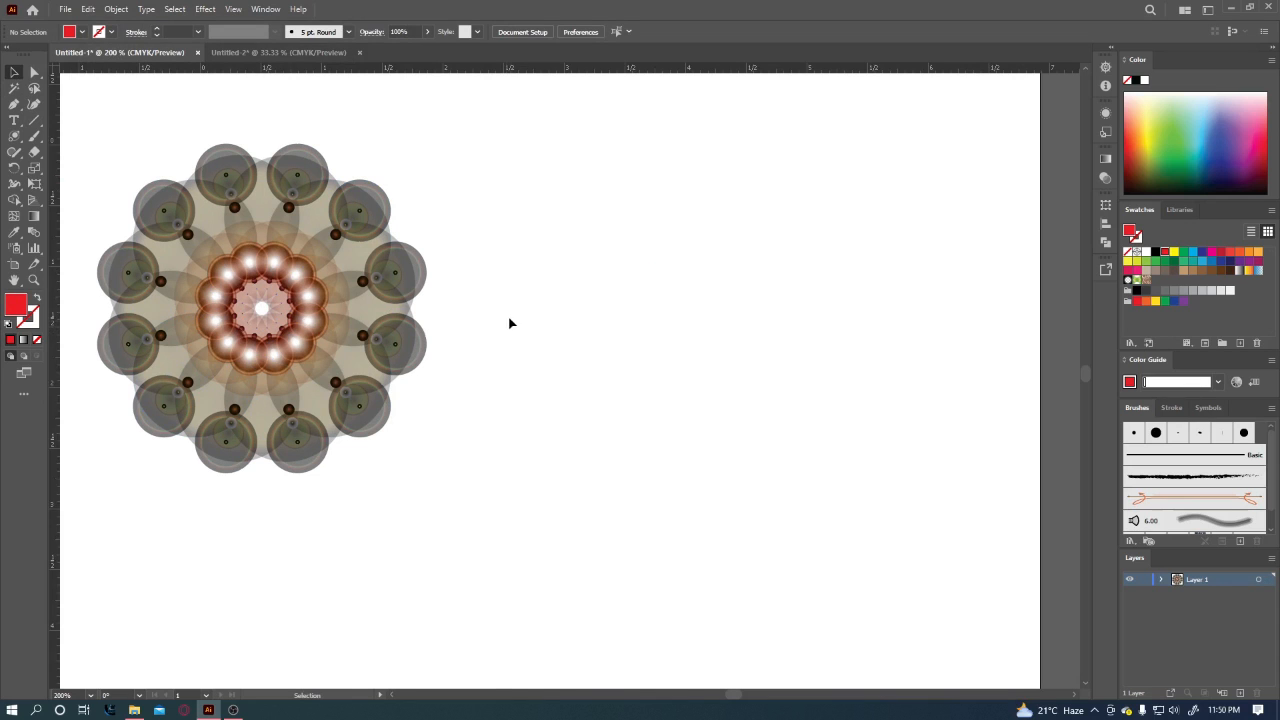
left_click_drag(308, 316, 729, 365)
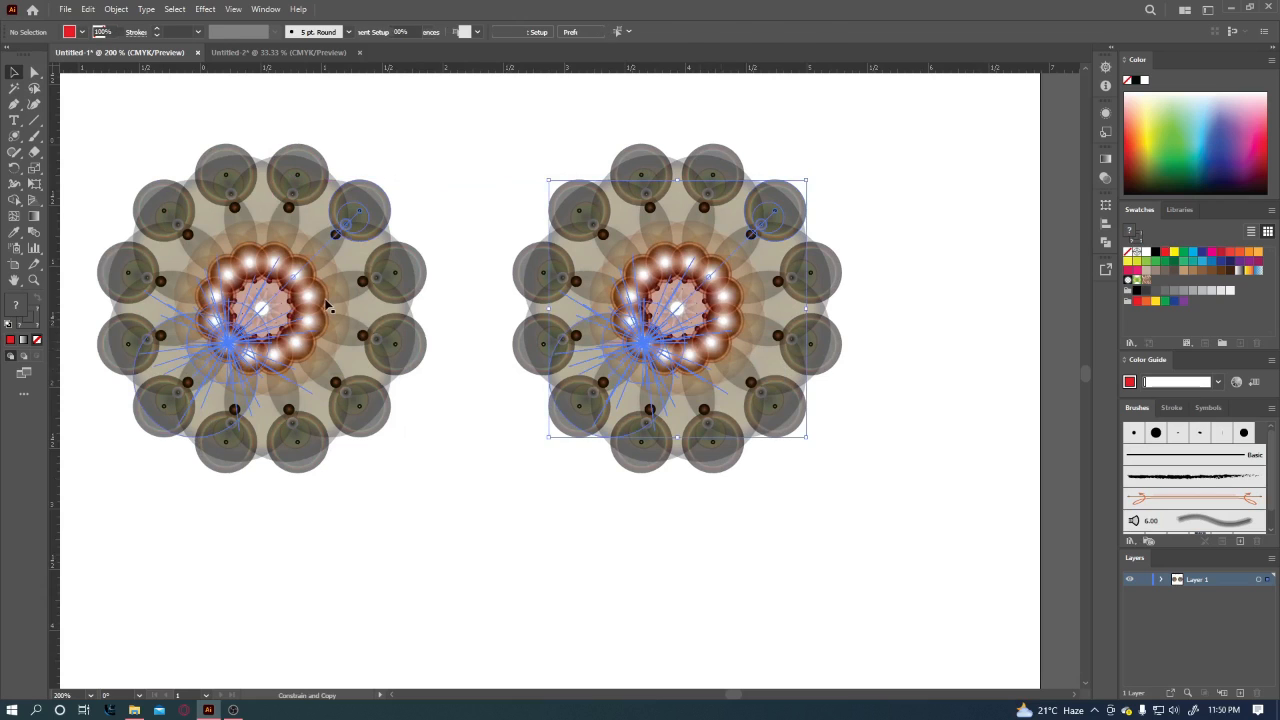
left_click(328, 295)
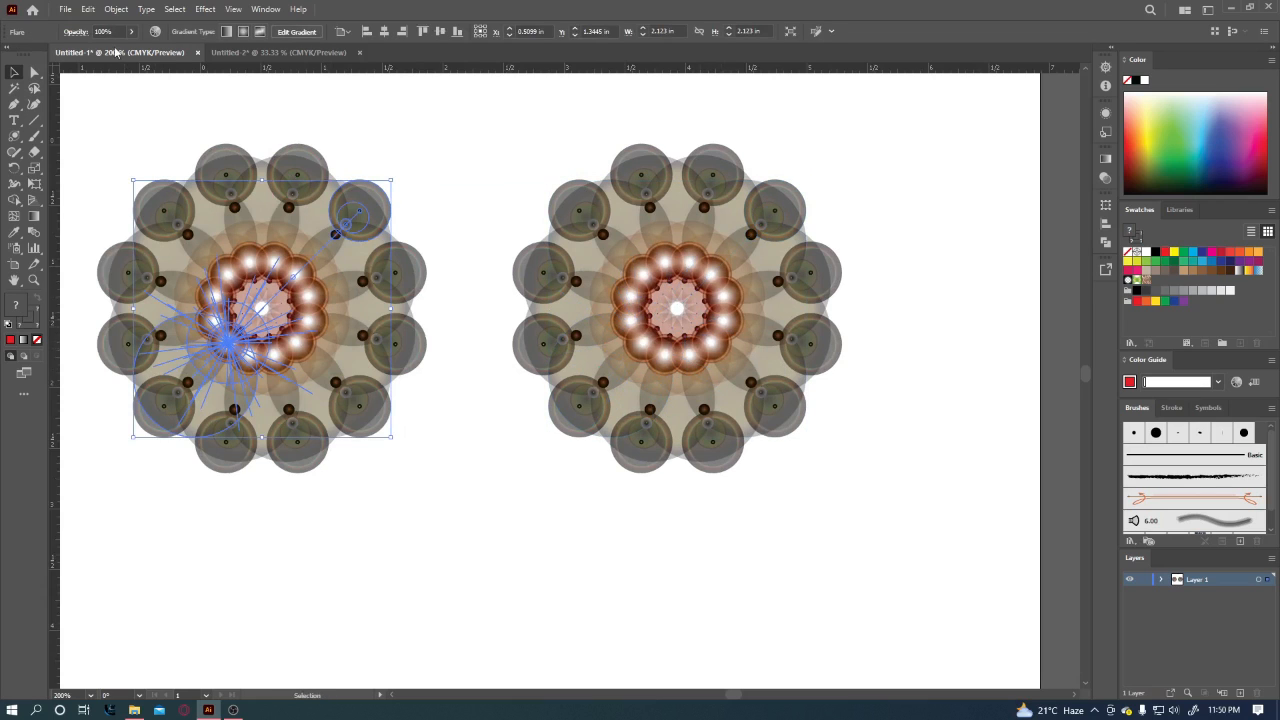
Open Recolor Artwork for the left mandala and randomly shuffle its colour order.
left_click(87, 10)
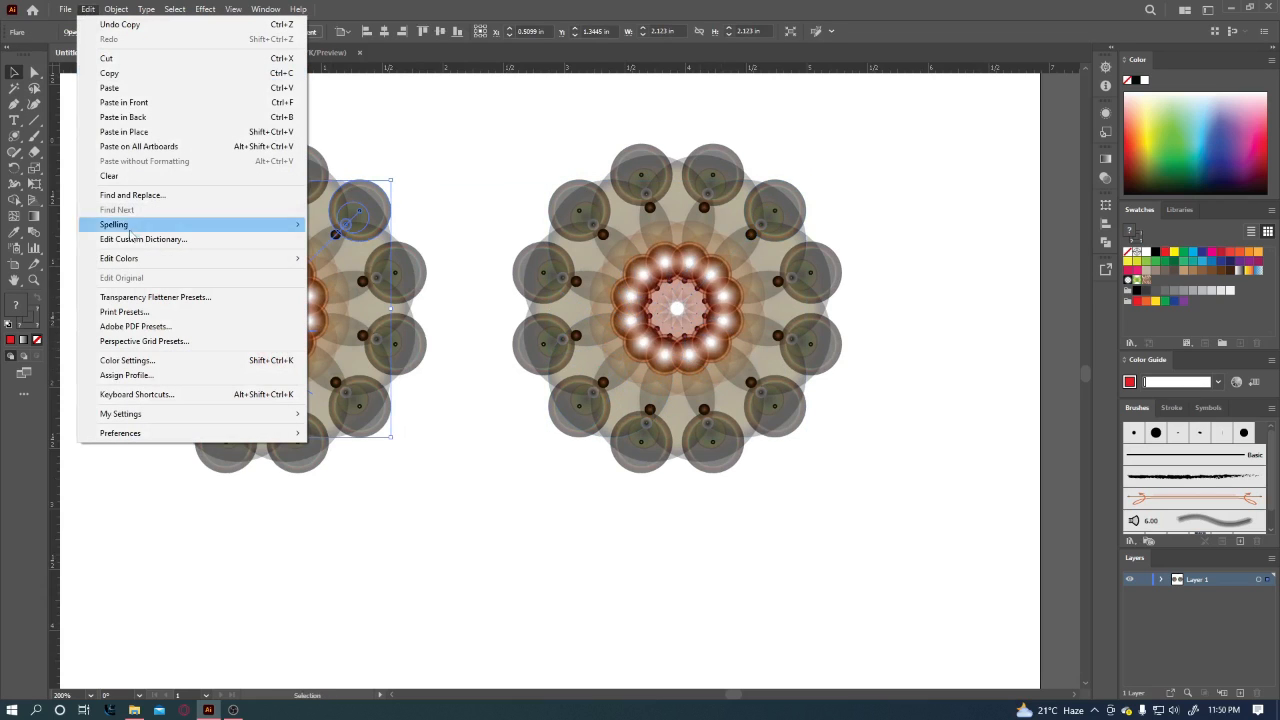
mouse_move(122, 263)
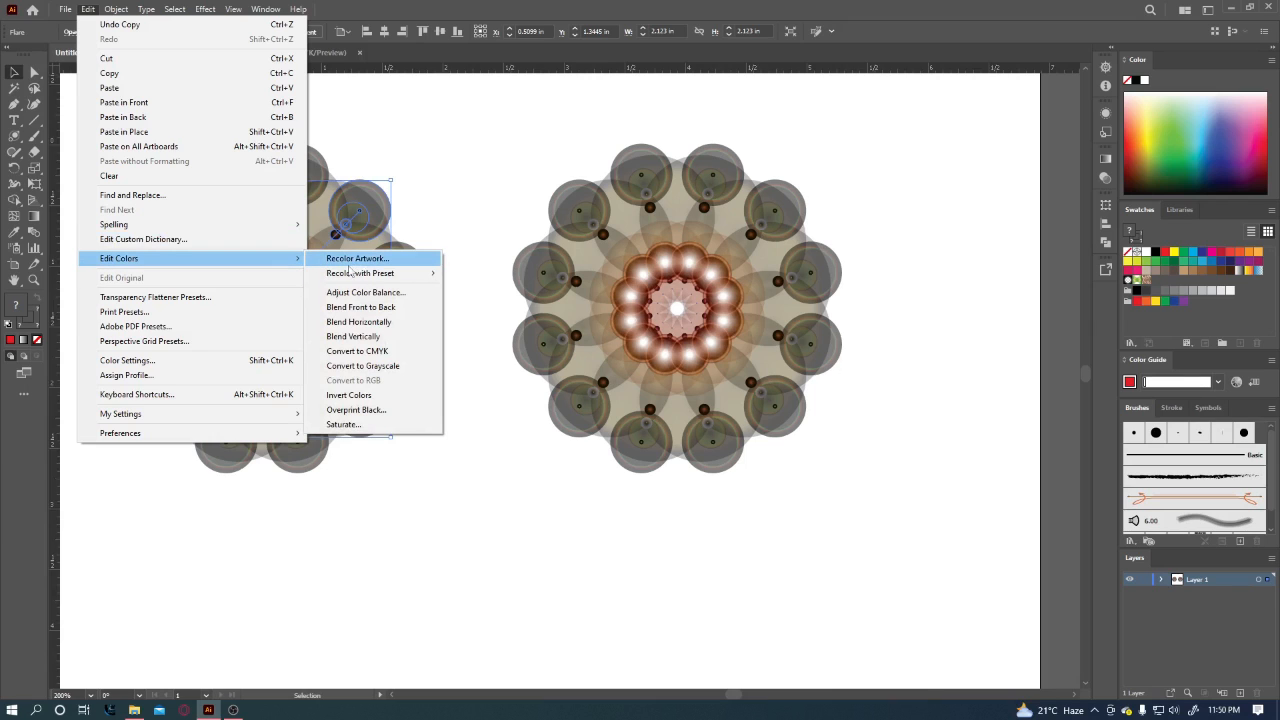
left_click(392, 262)
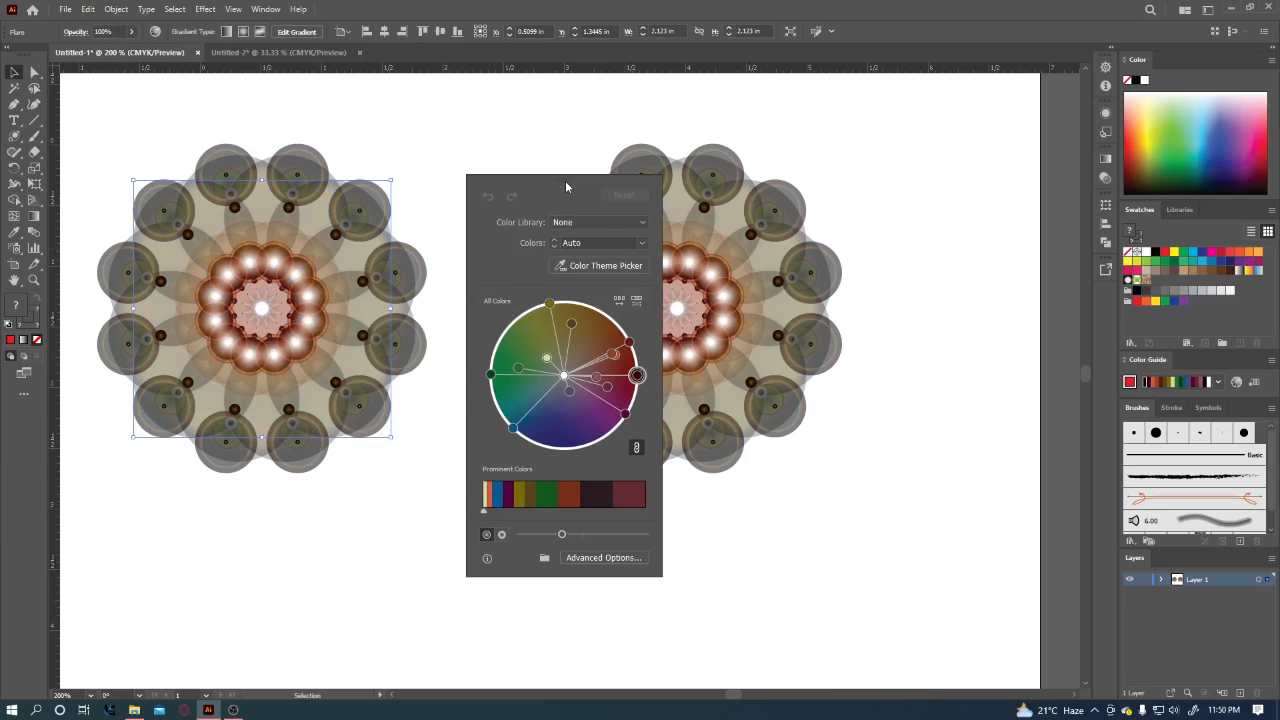
left_click_drag(565, 187, 526, 140)
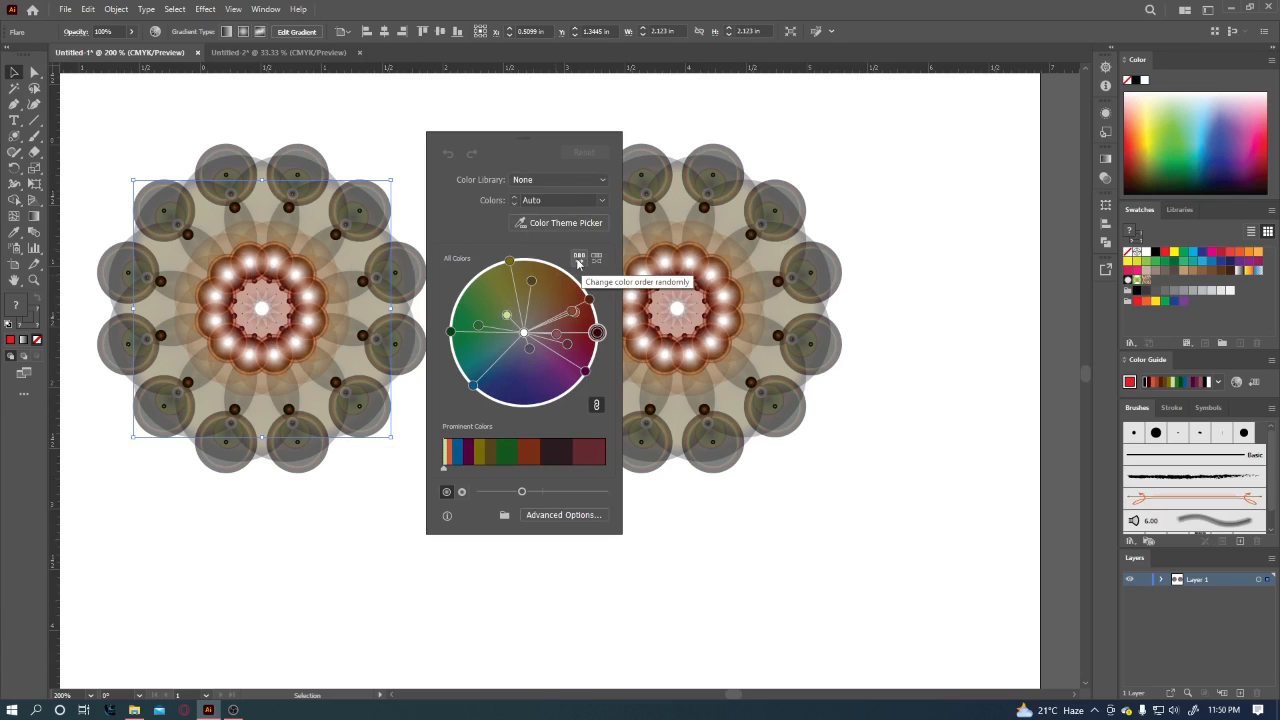
left_click(578, 259)
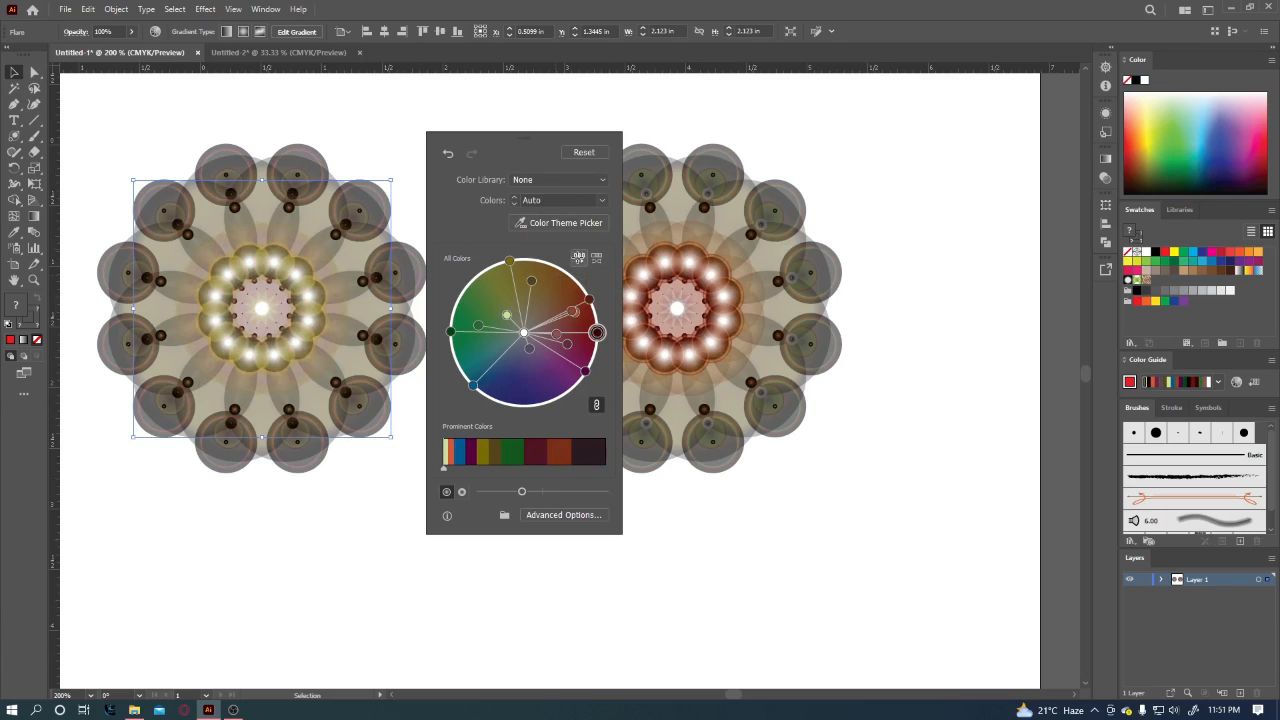
left_click(578, 259)
left_click(578, 259)
left_click(578, 259)
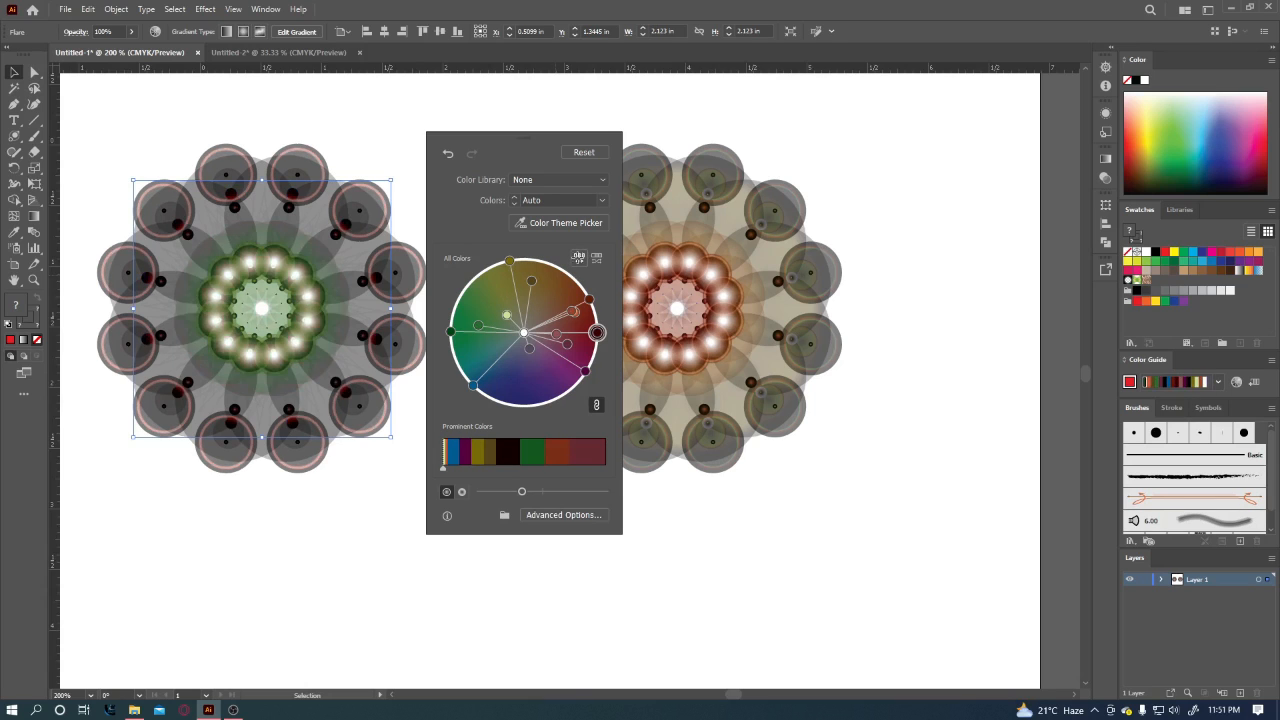
left_click(578, 259)
left_click(578, 259)
left_click(578, 259)
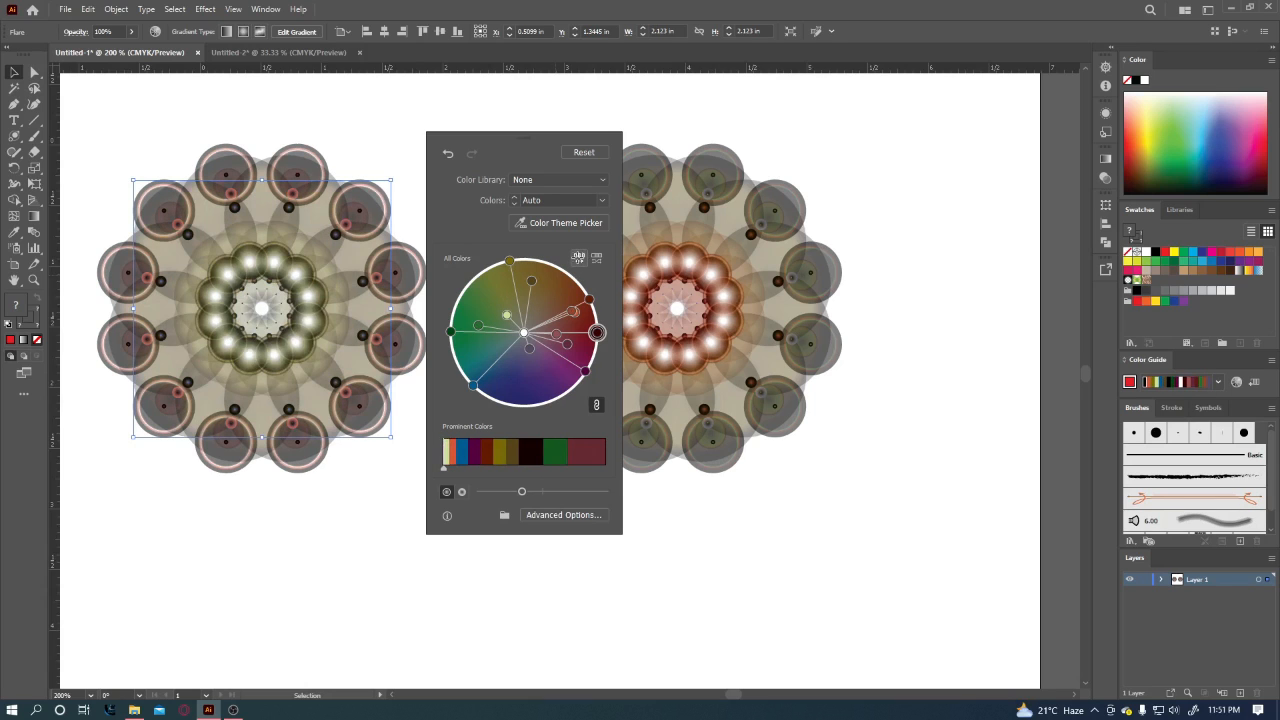
left_click(578, 259)
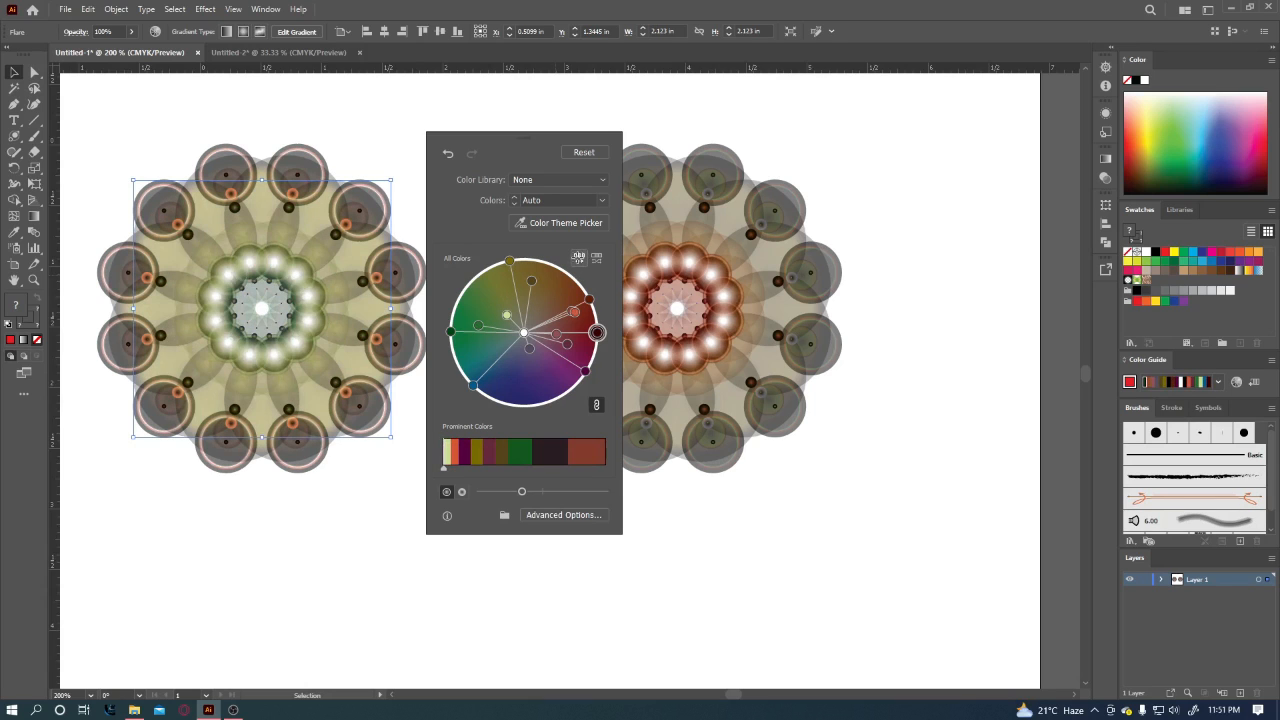
Randomize shades and colour order until the centre is green with orange accents, then accept.
left_click(597, 259)
left_click(597, 259)
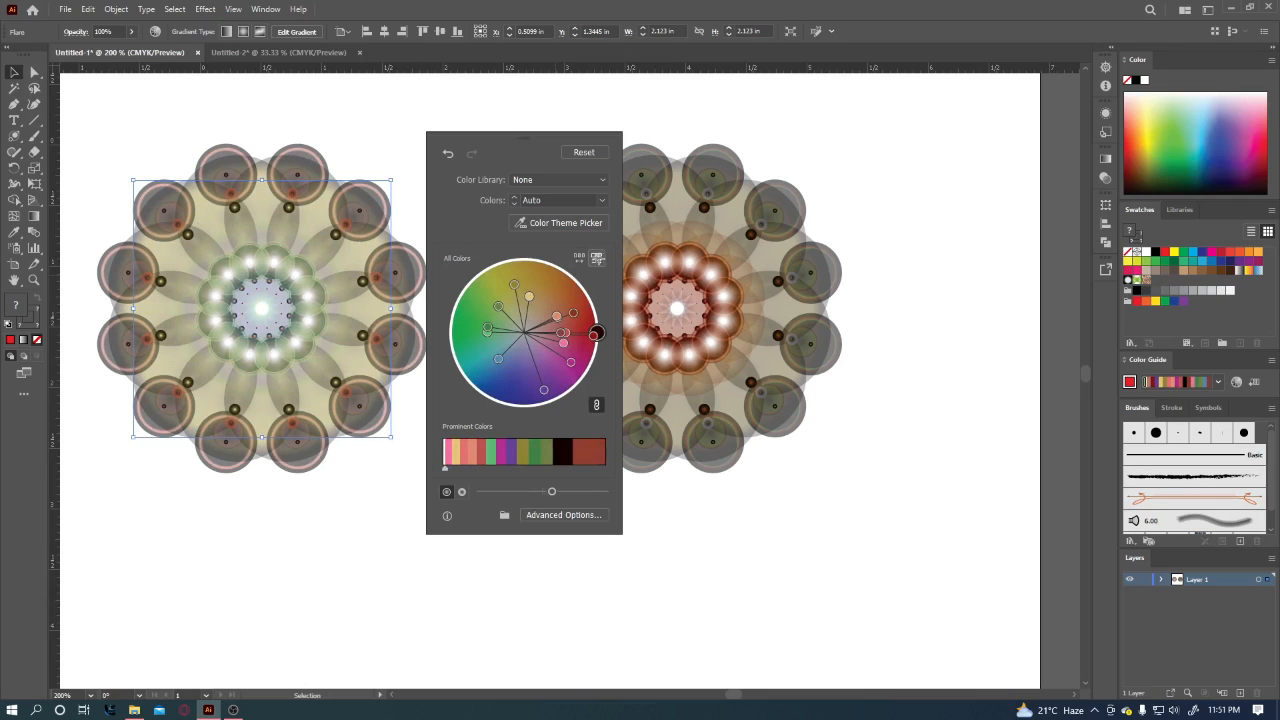
left_click(597, 259)
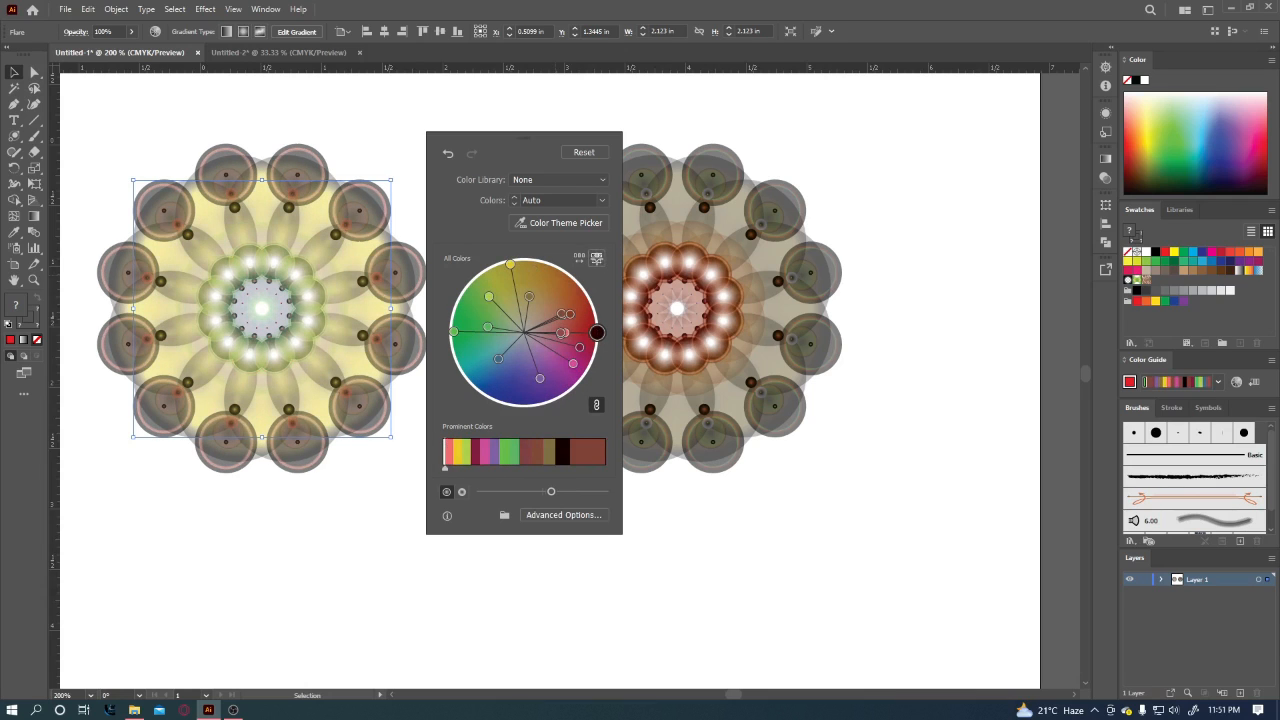
left_click(597, 259)
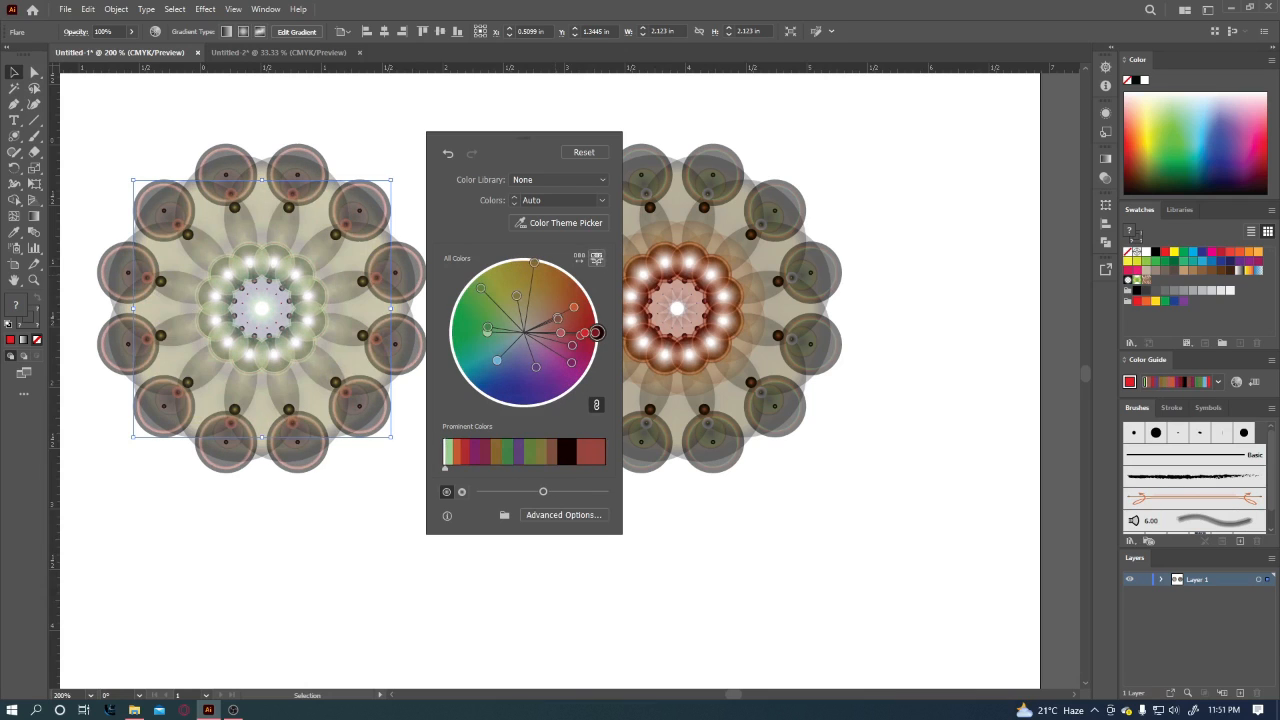
left_click(579, 258)
left_click(579, 258)
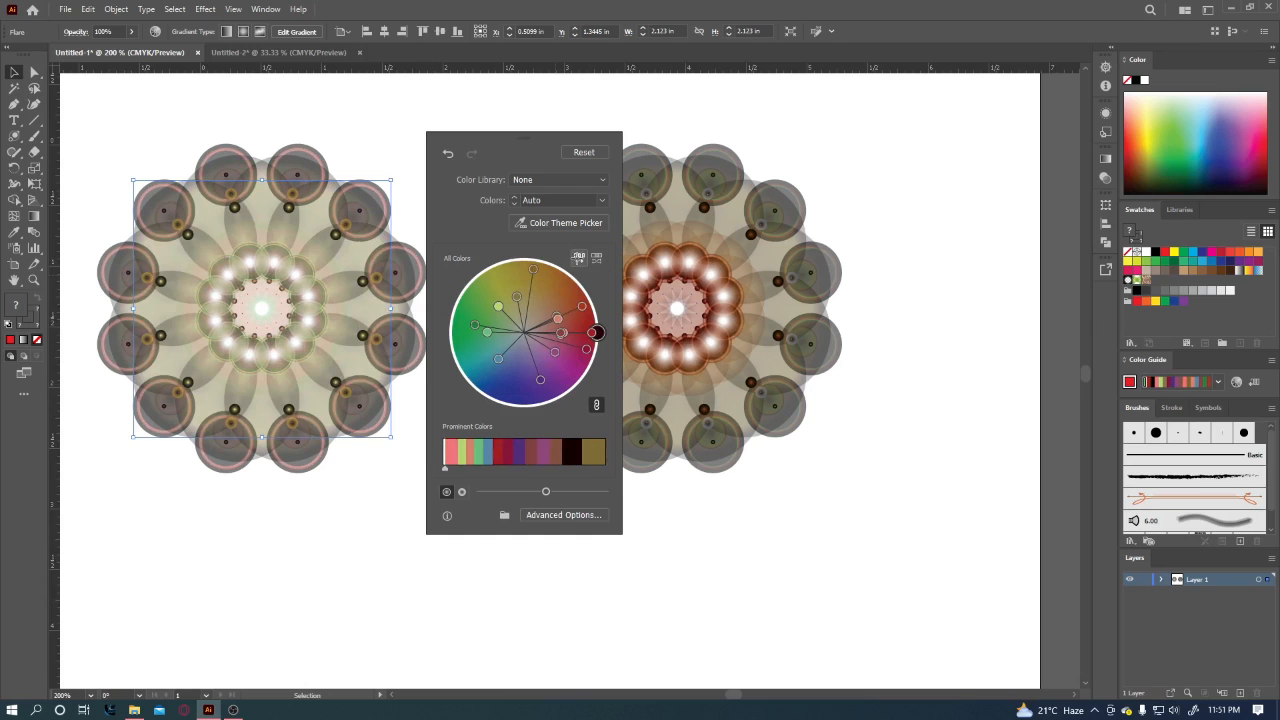
left_click(579, 258)
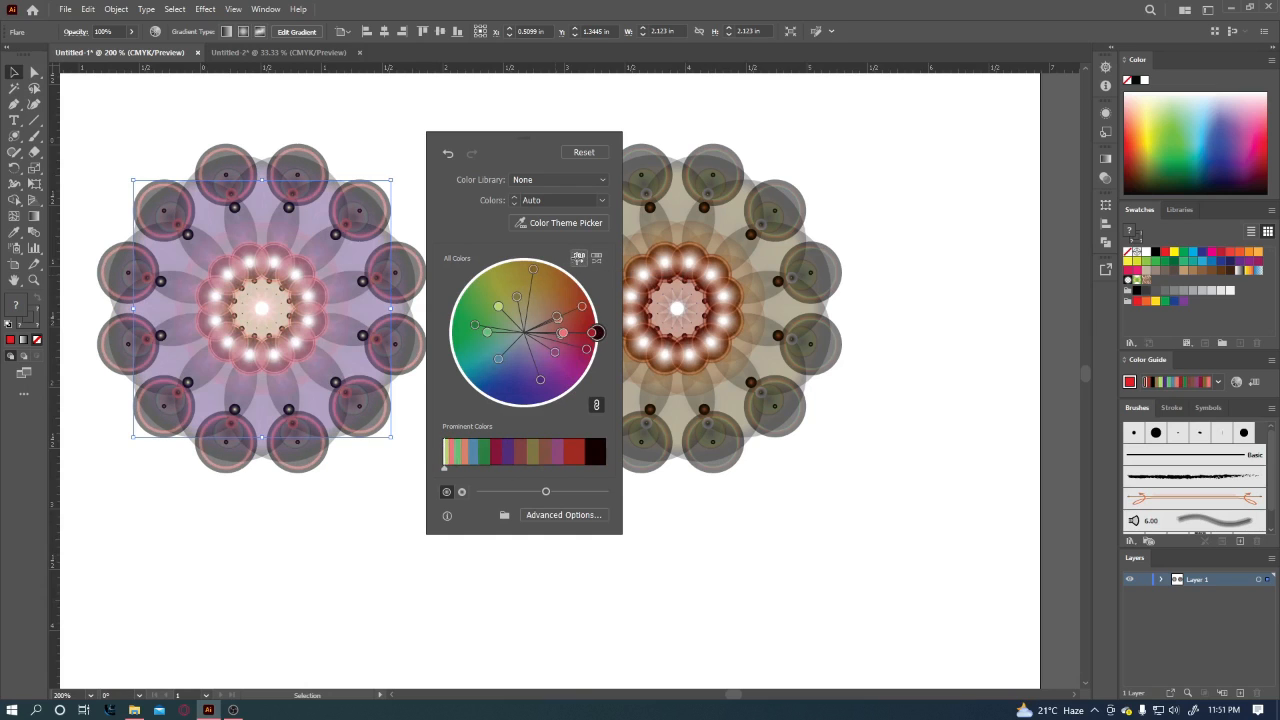
left_click(579, 258)
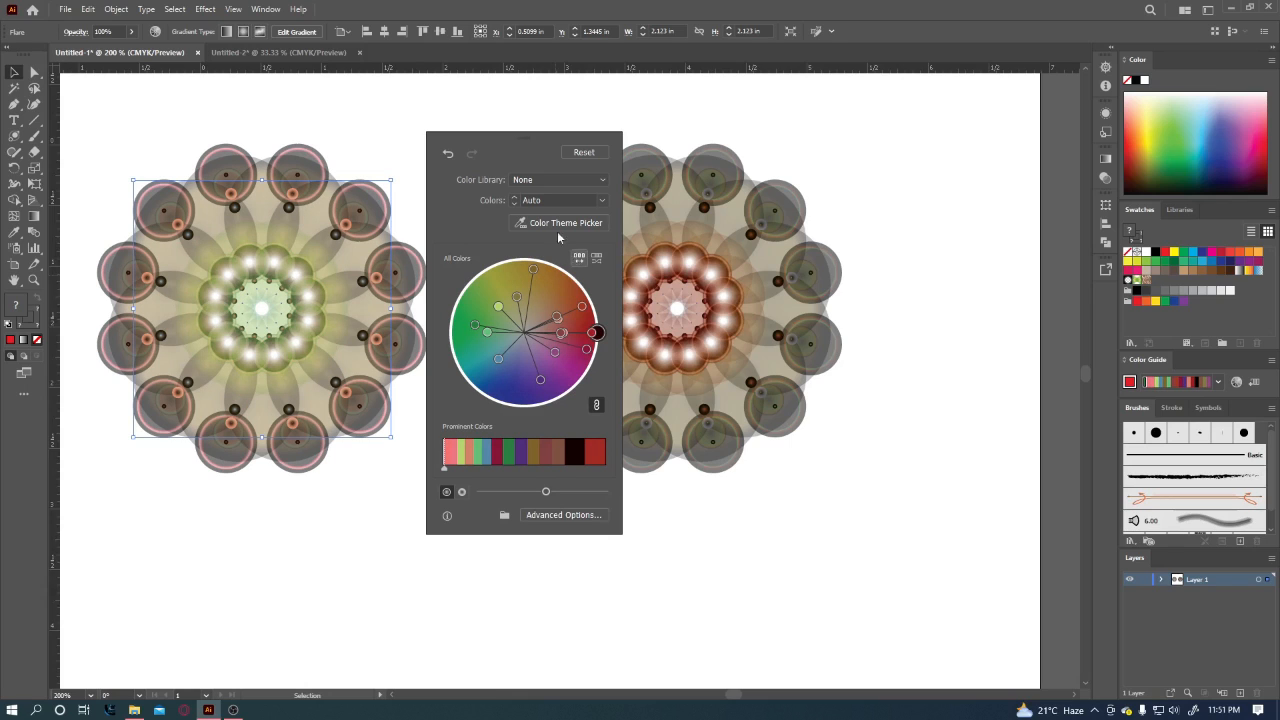
left_click(379, 145)
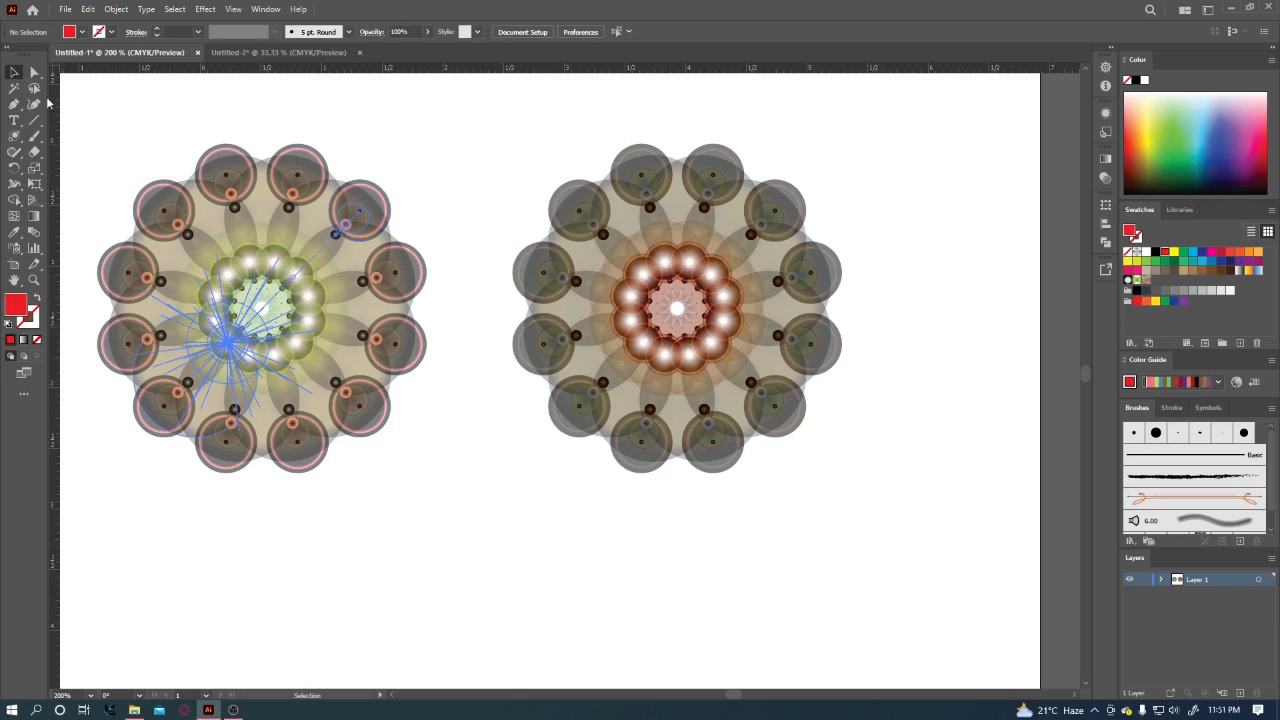
Scale the left mandala's top-right outer circle into pointed petal shapes.
left_click(35, 74)
left_click(371, 247, "ctrl")
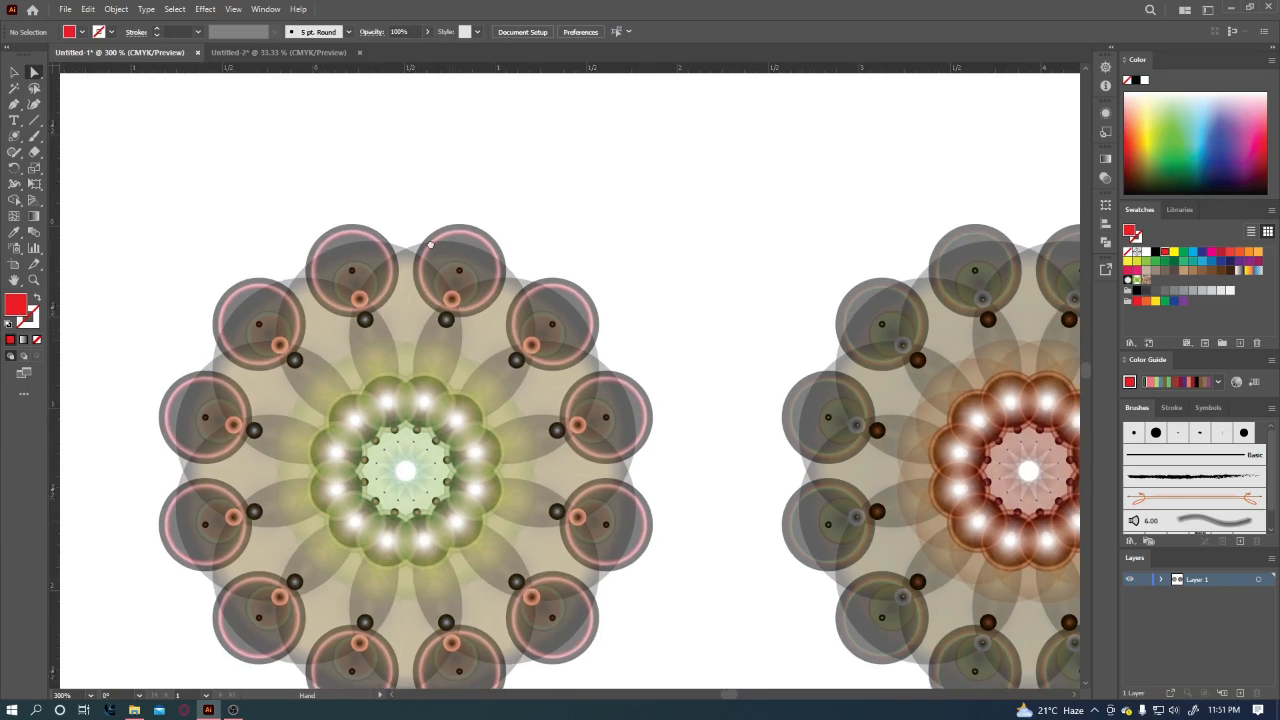
left_click_drag(431, 245, 356, 136)
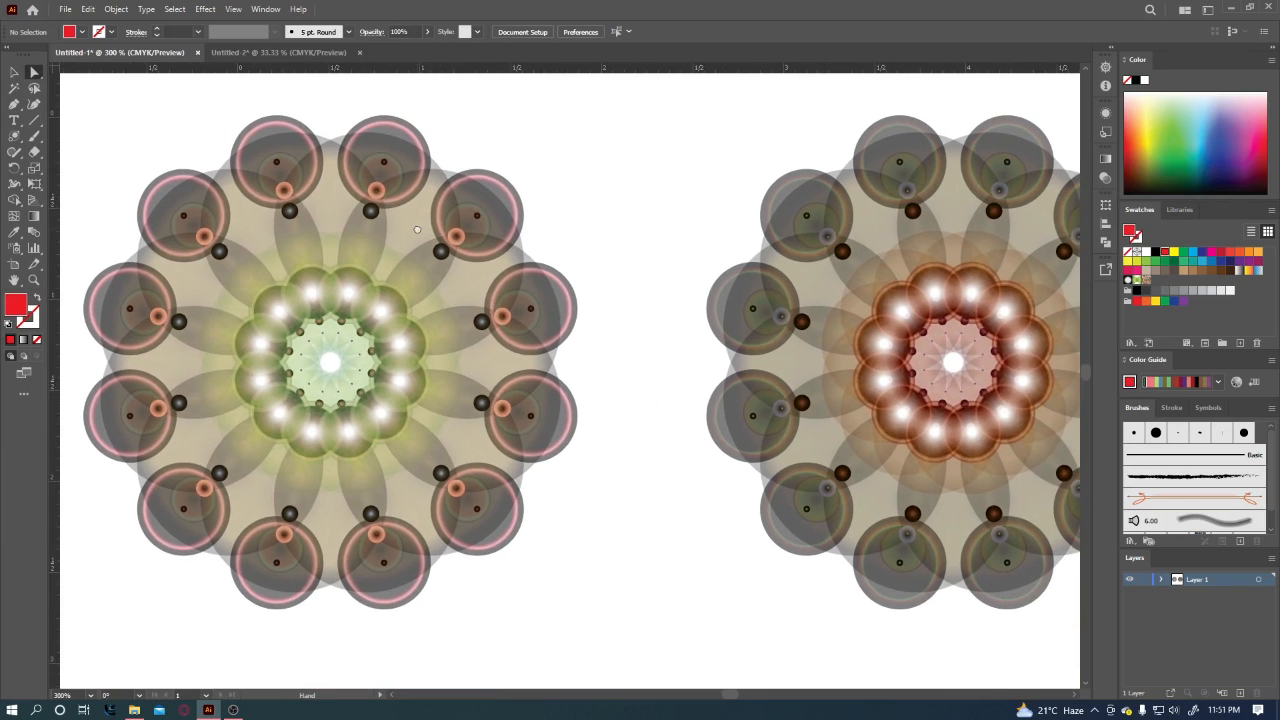
left_click(485, 217)
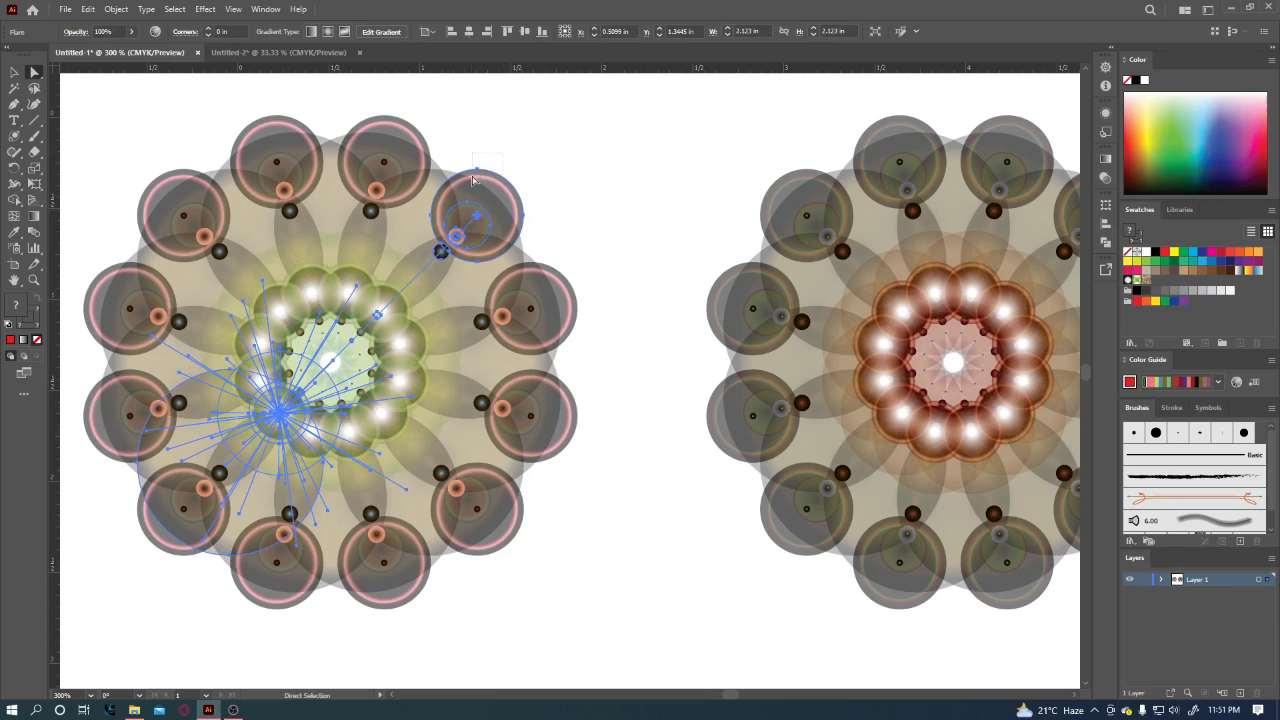
left_click(475, 176)
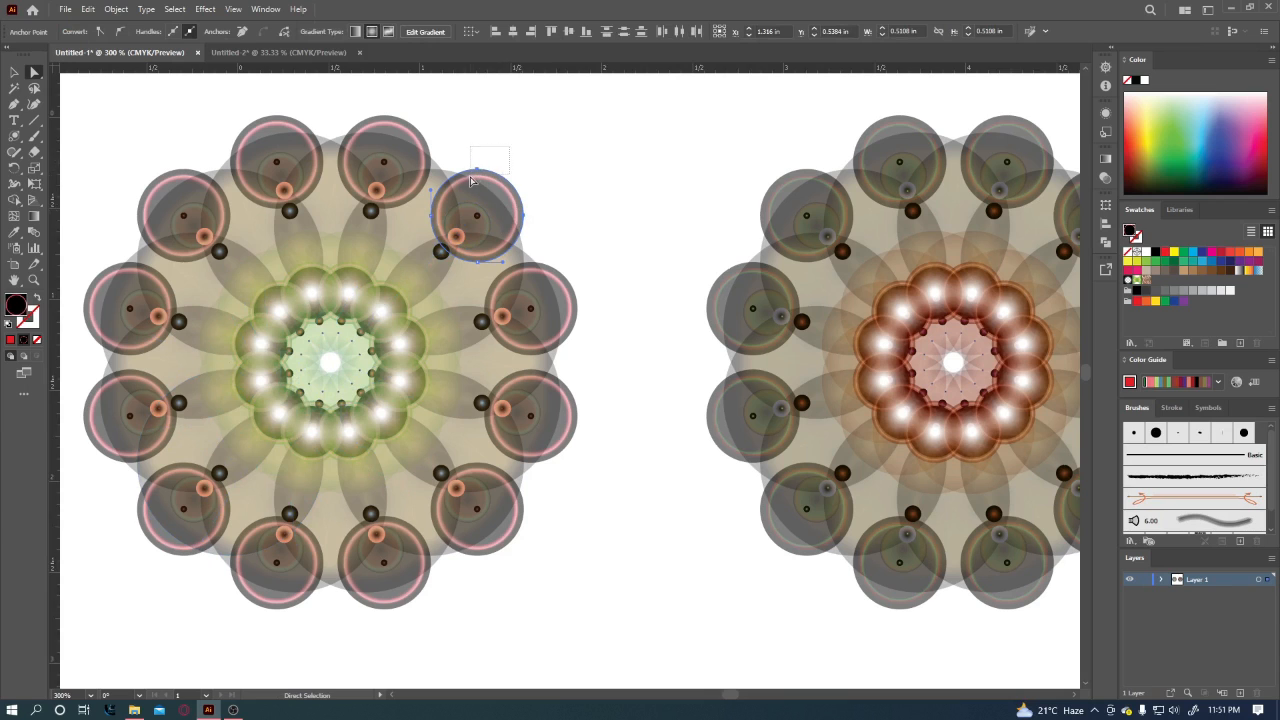
left_click(489, 203)
key("s")
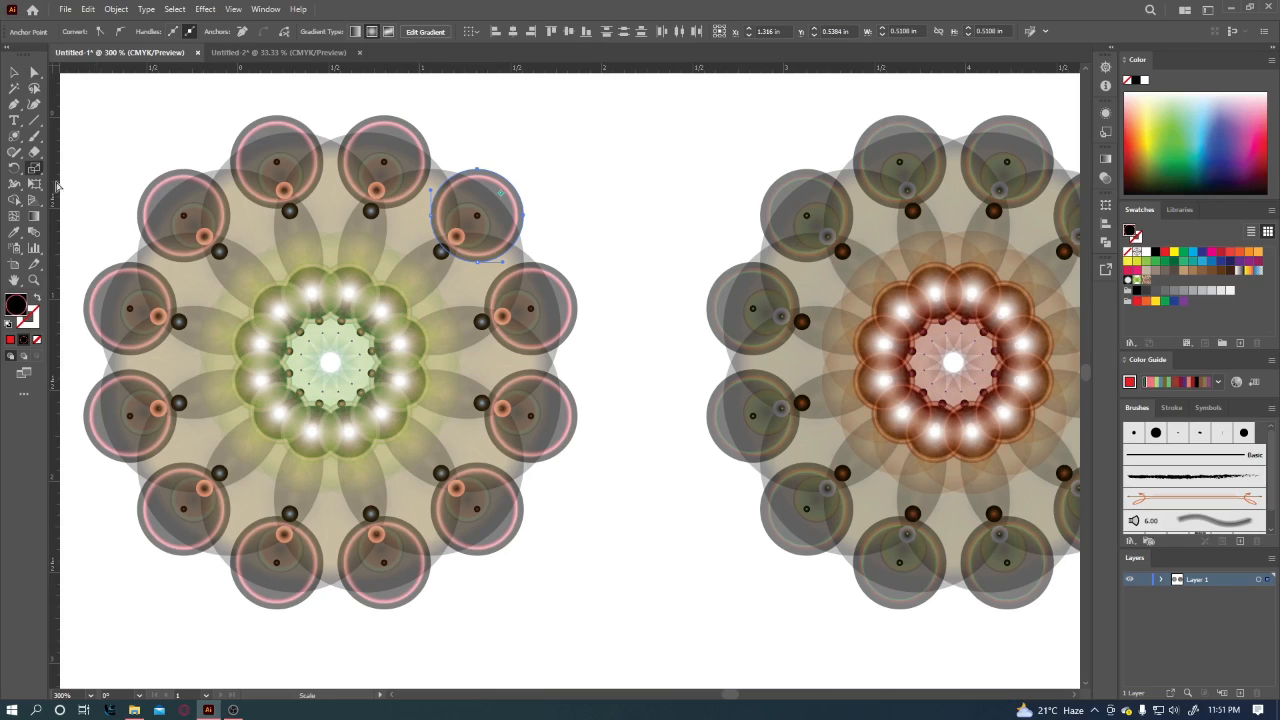
left_click(35, 170)
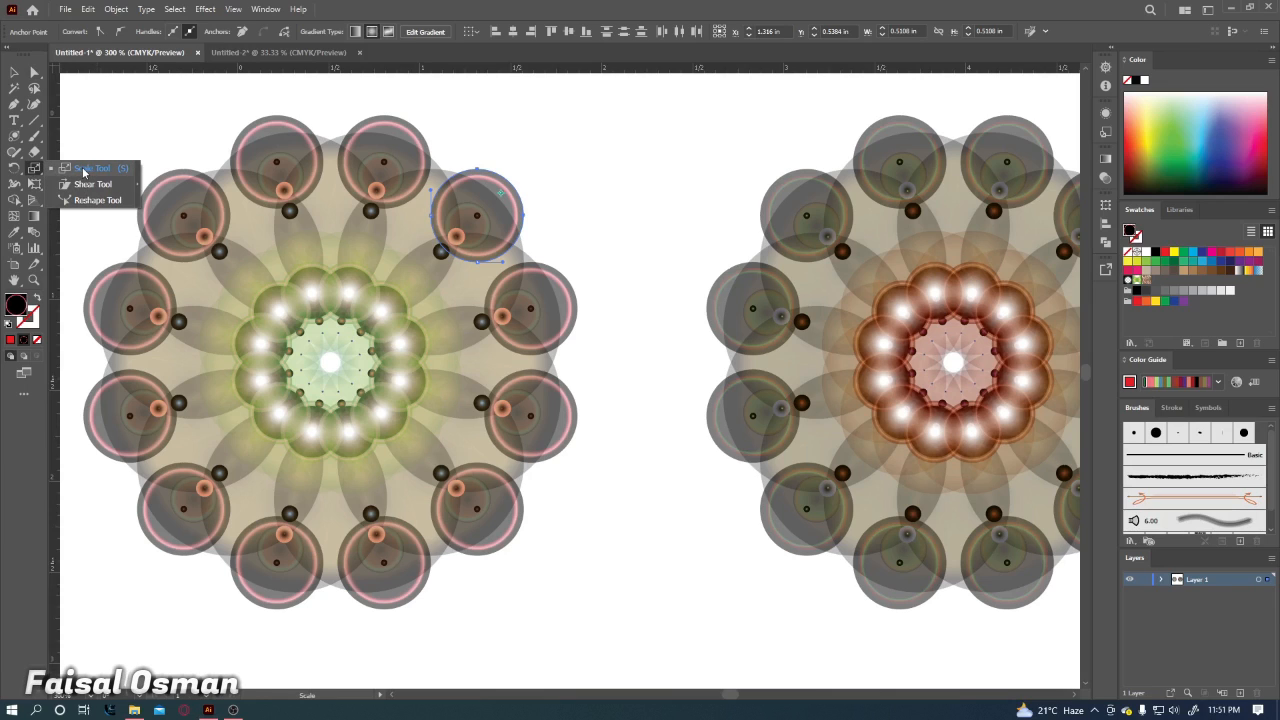
left_click(83, 172)
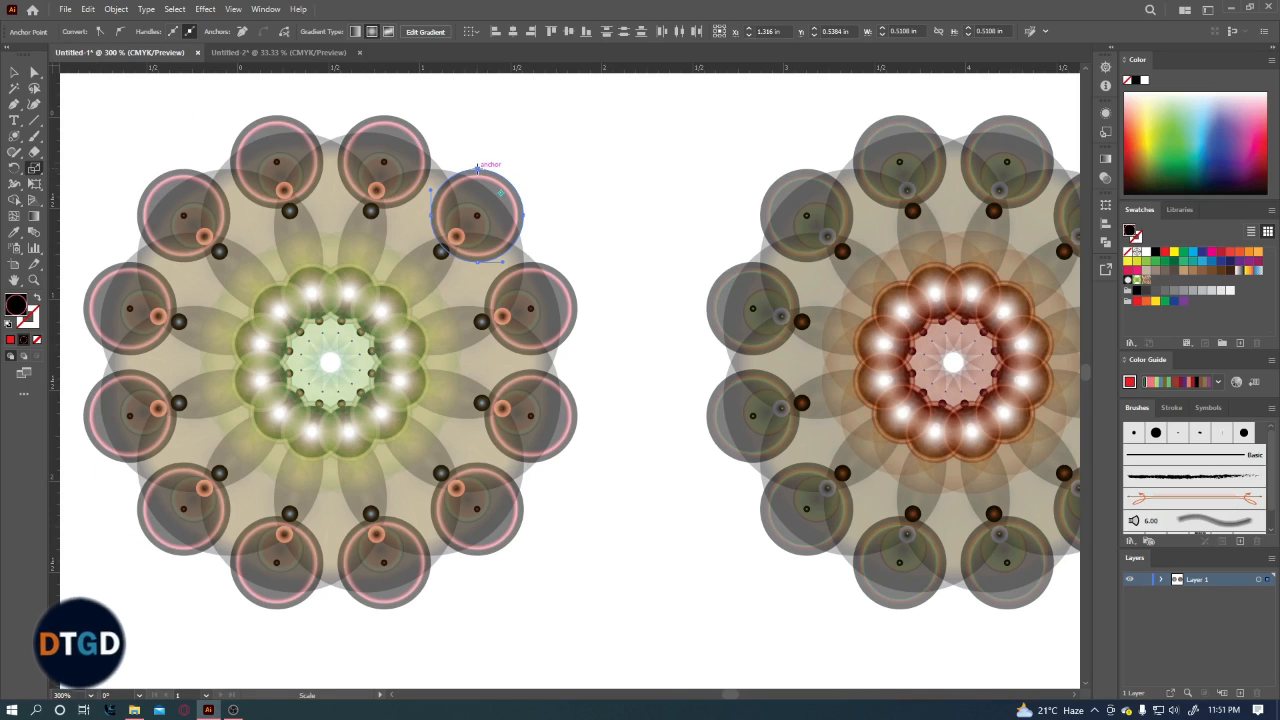
left_click_drag(477, 169, 501, 197)
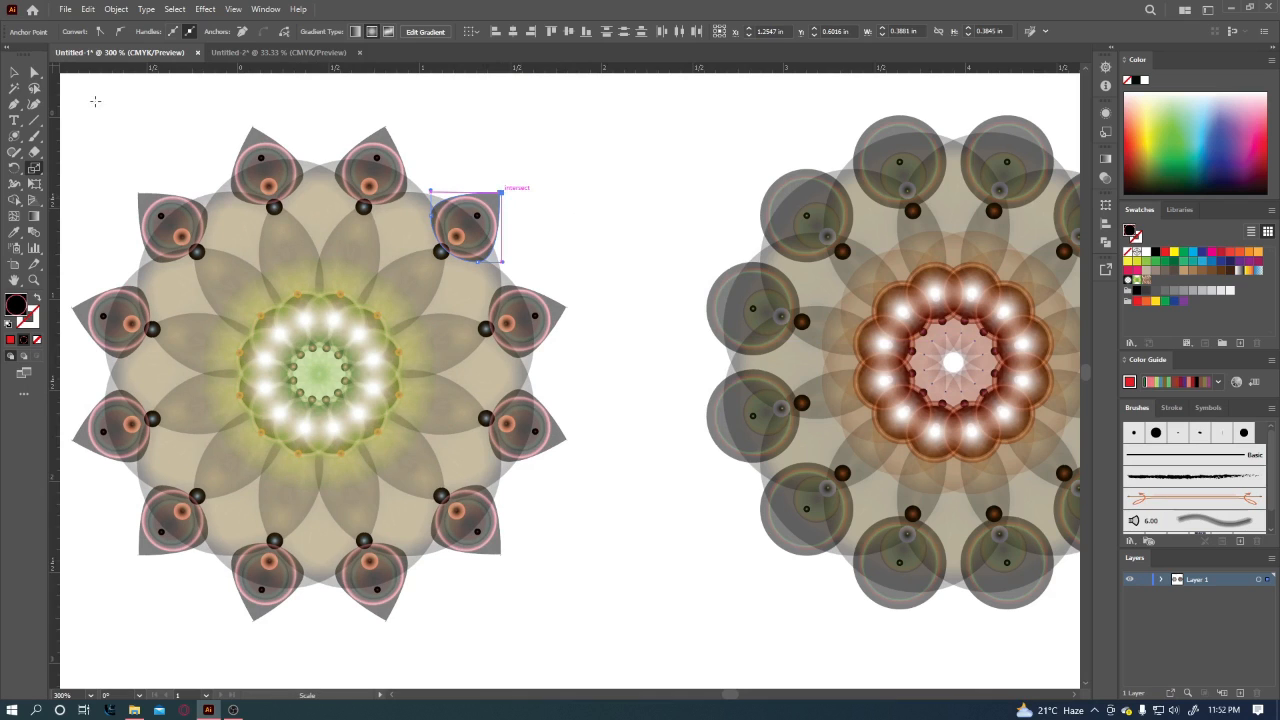
Move the right mandala leftward, closer to the left one.
left_click(14, 72)
left_click(131, 114)
left_click(922, 362)
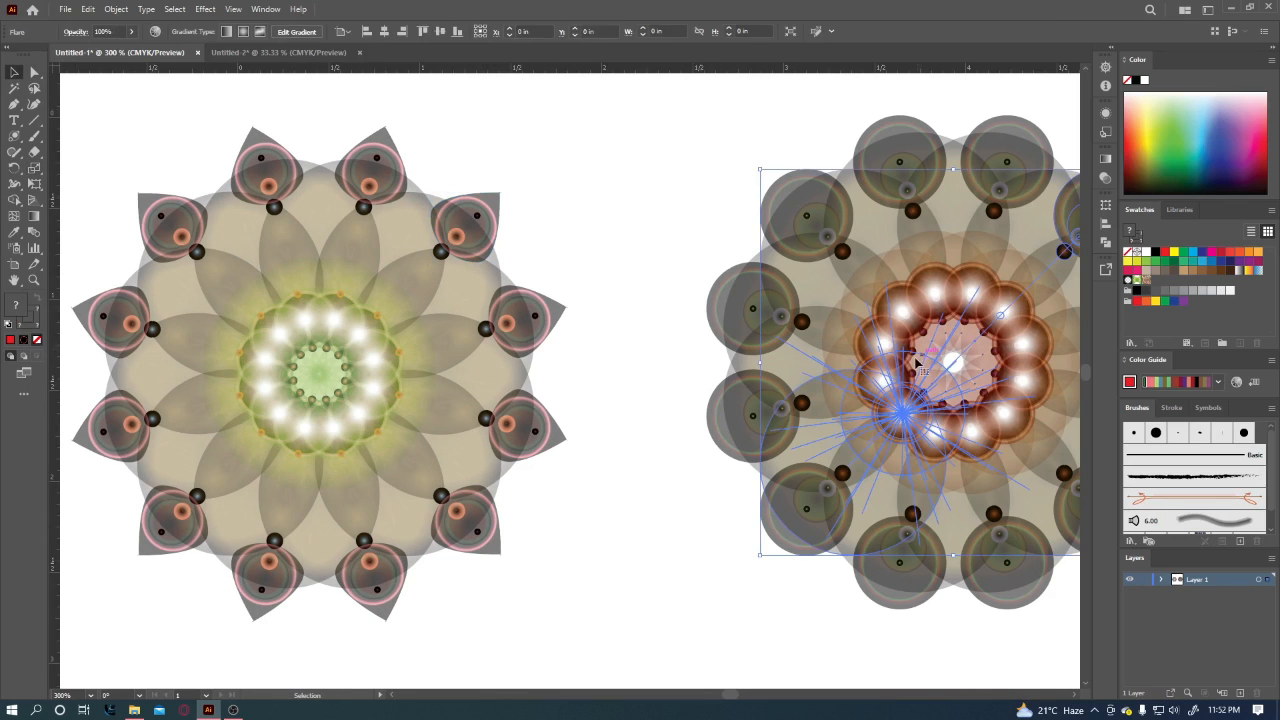
left_click_drag(922, 362, 789, 348)
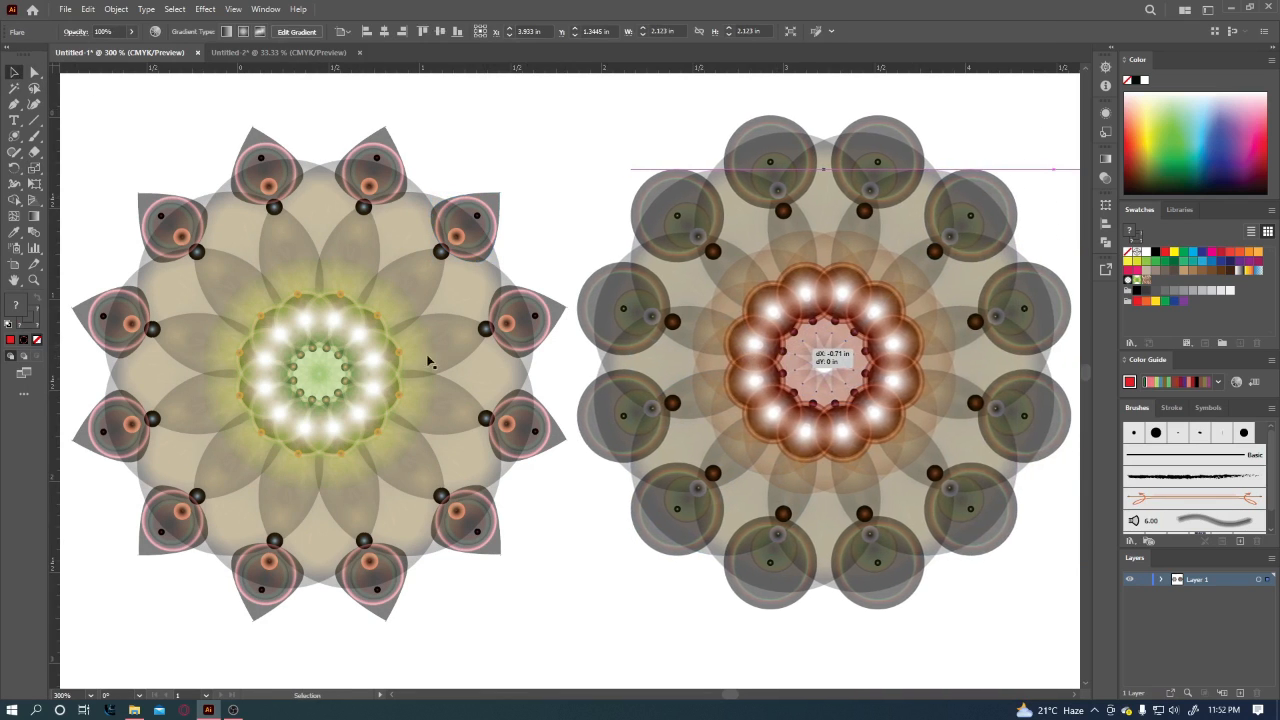